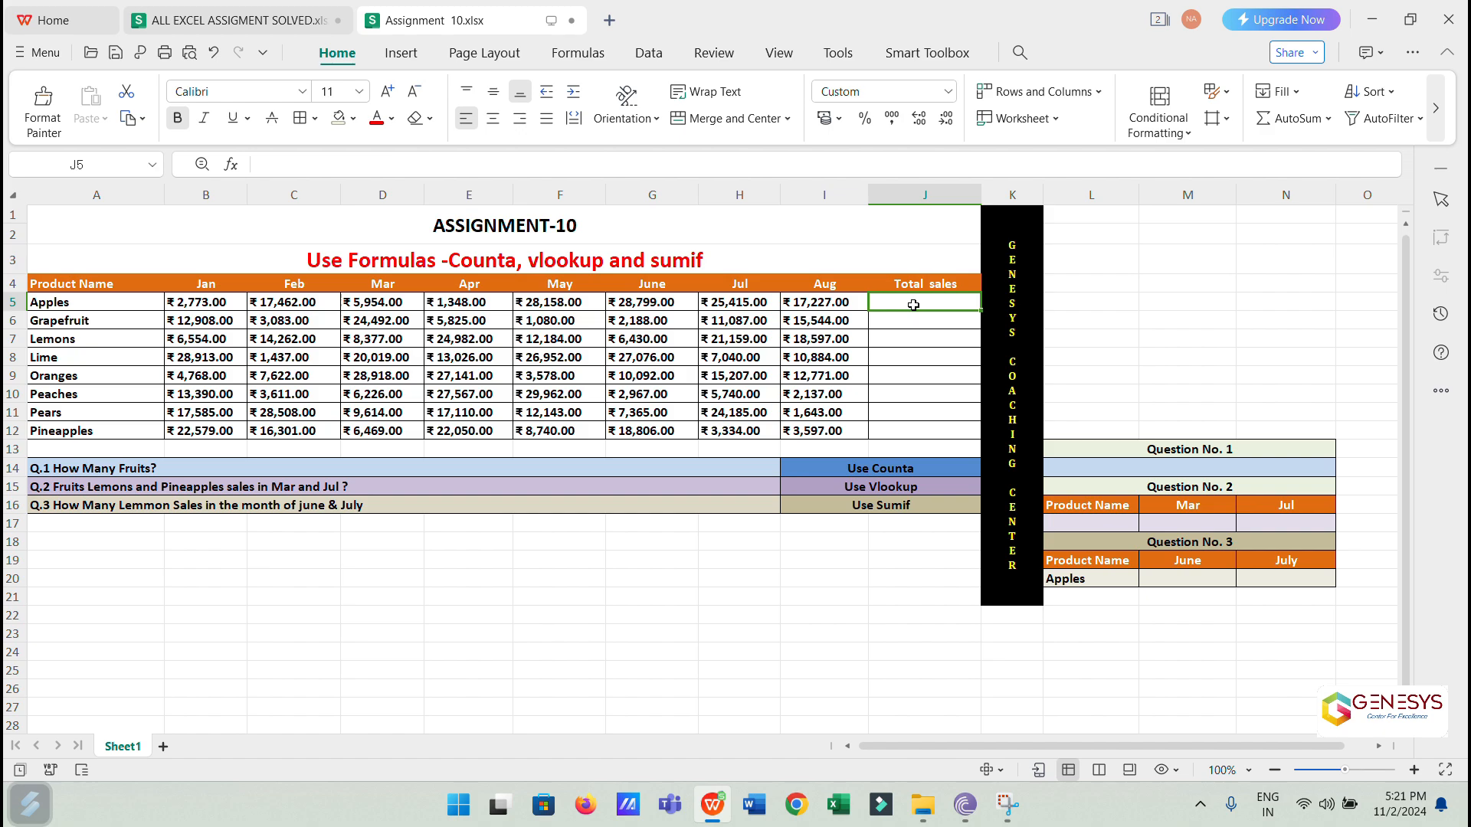
- Total the Apples sales from Jan to Aug in J5 with the formula =SUM(B5:I5)
type("=SUM")
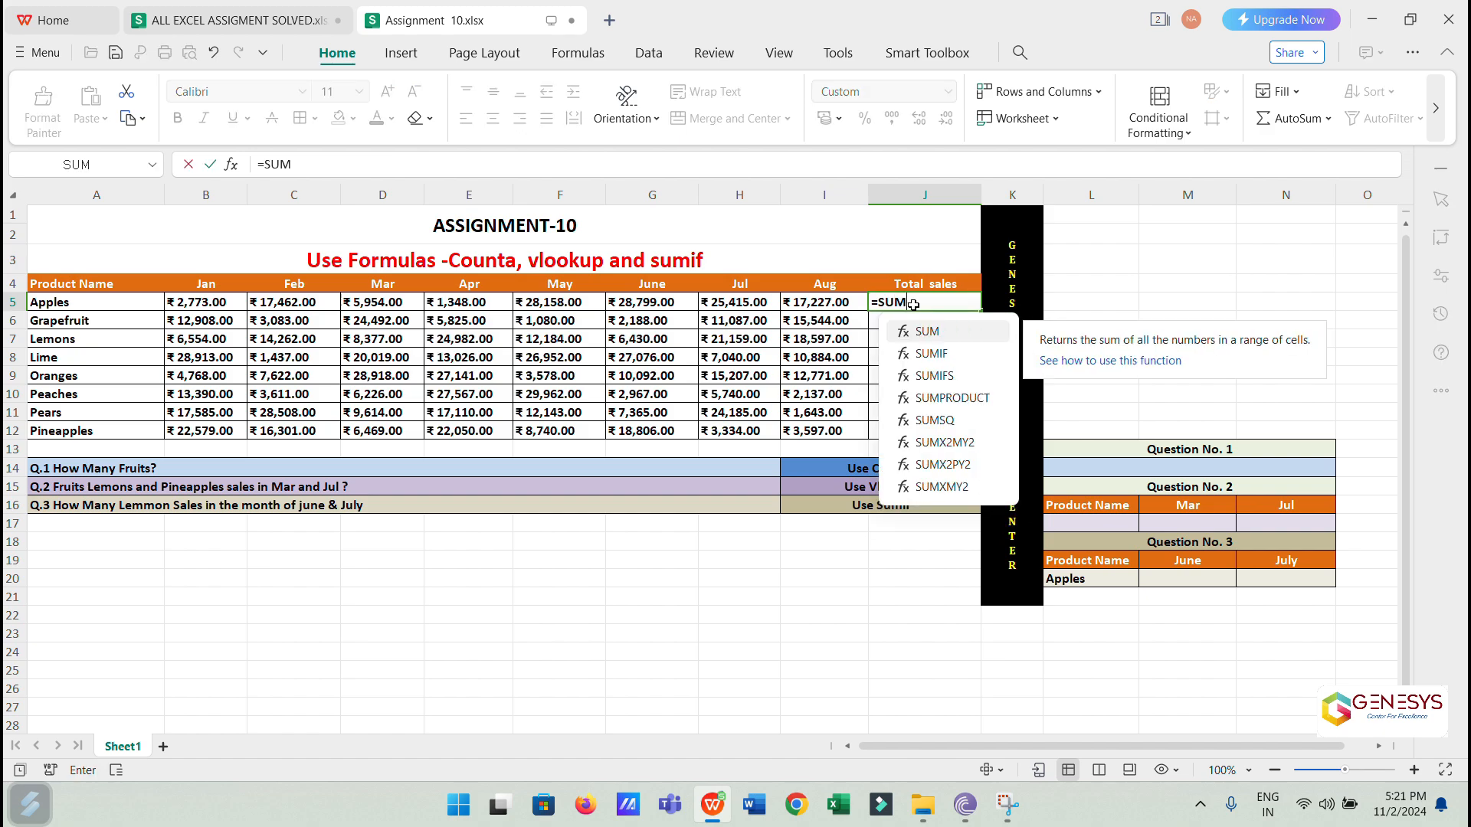
type("(")
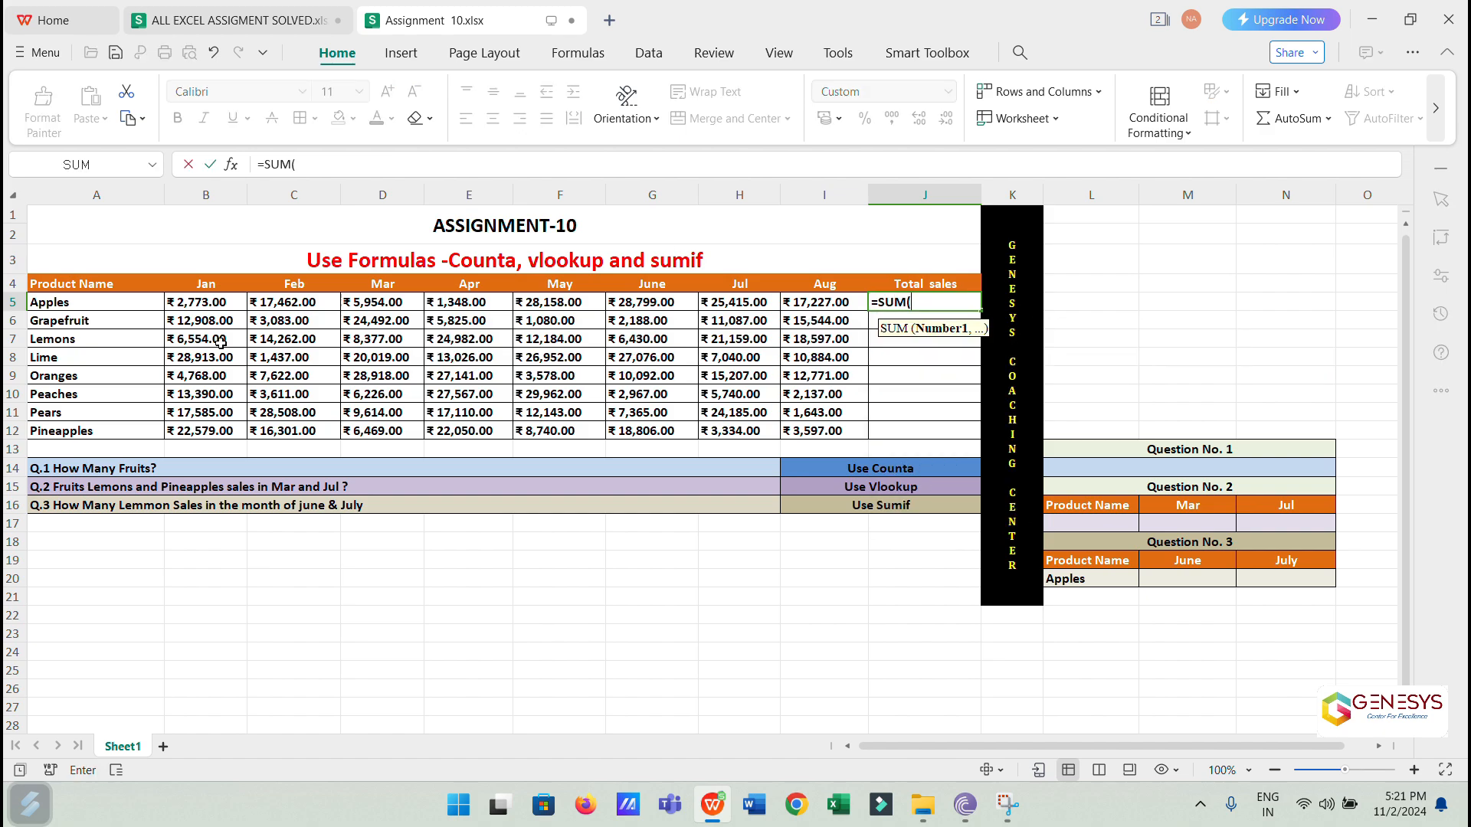
left_click_drag(178, 303, 809, 300)
type(")")
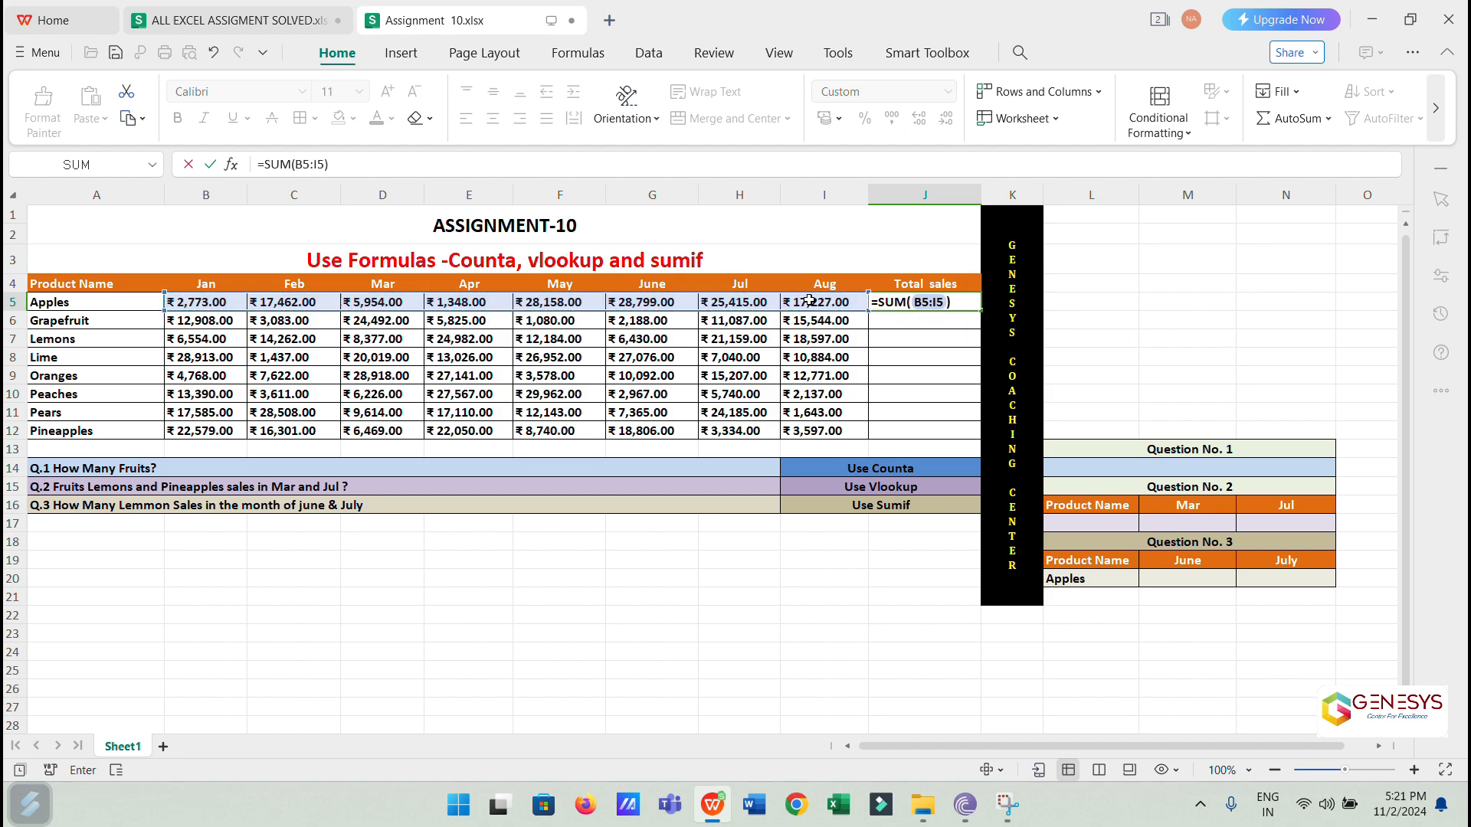
key("Return")
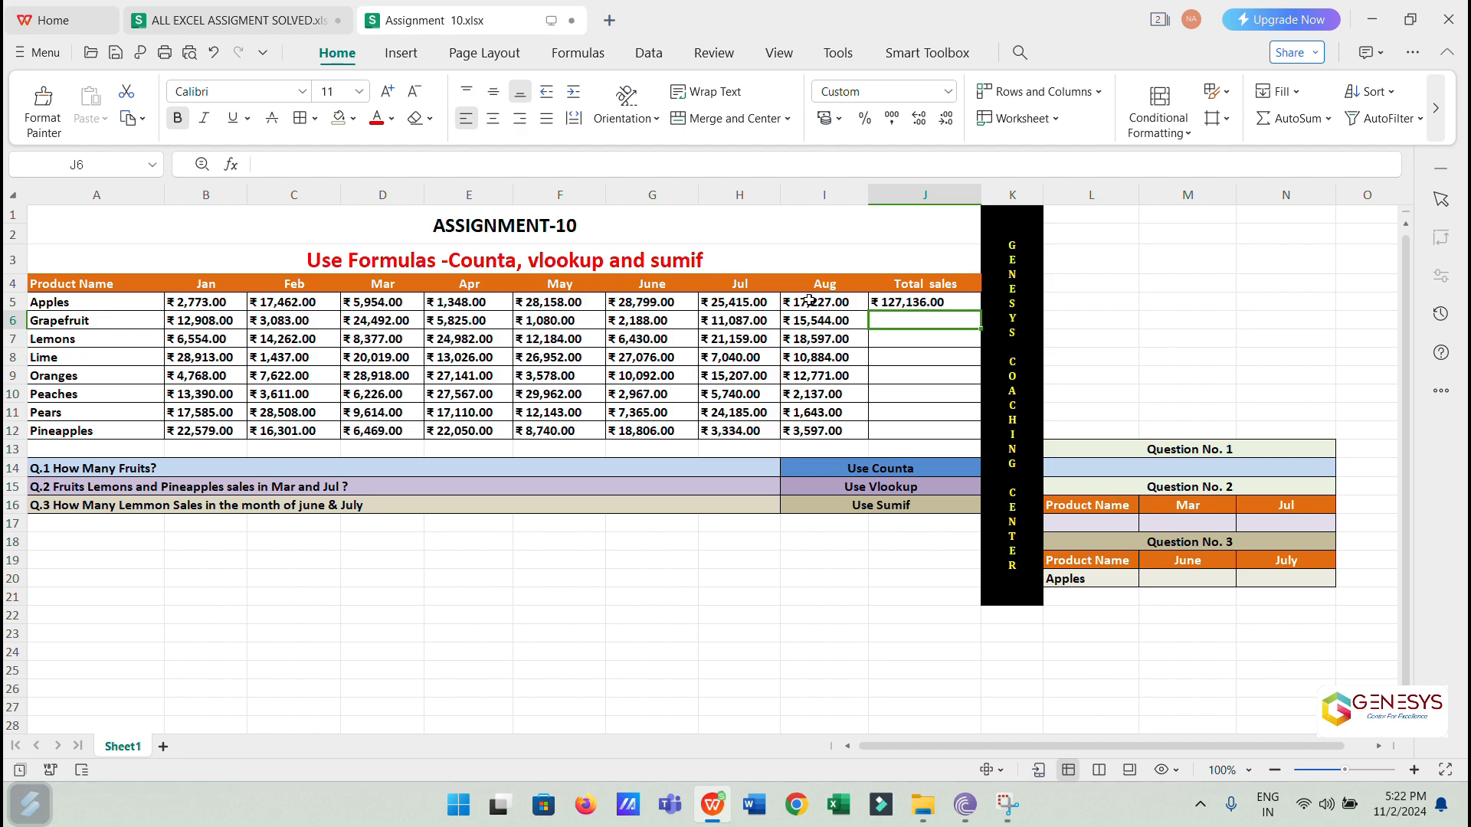
left_click(954, 300)
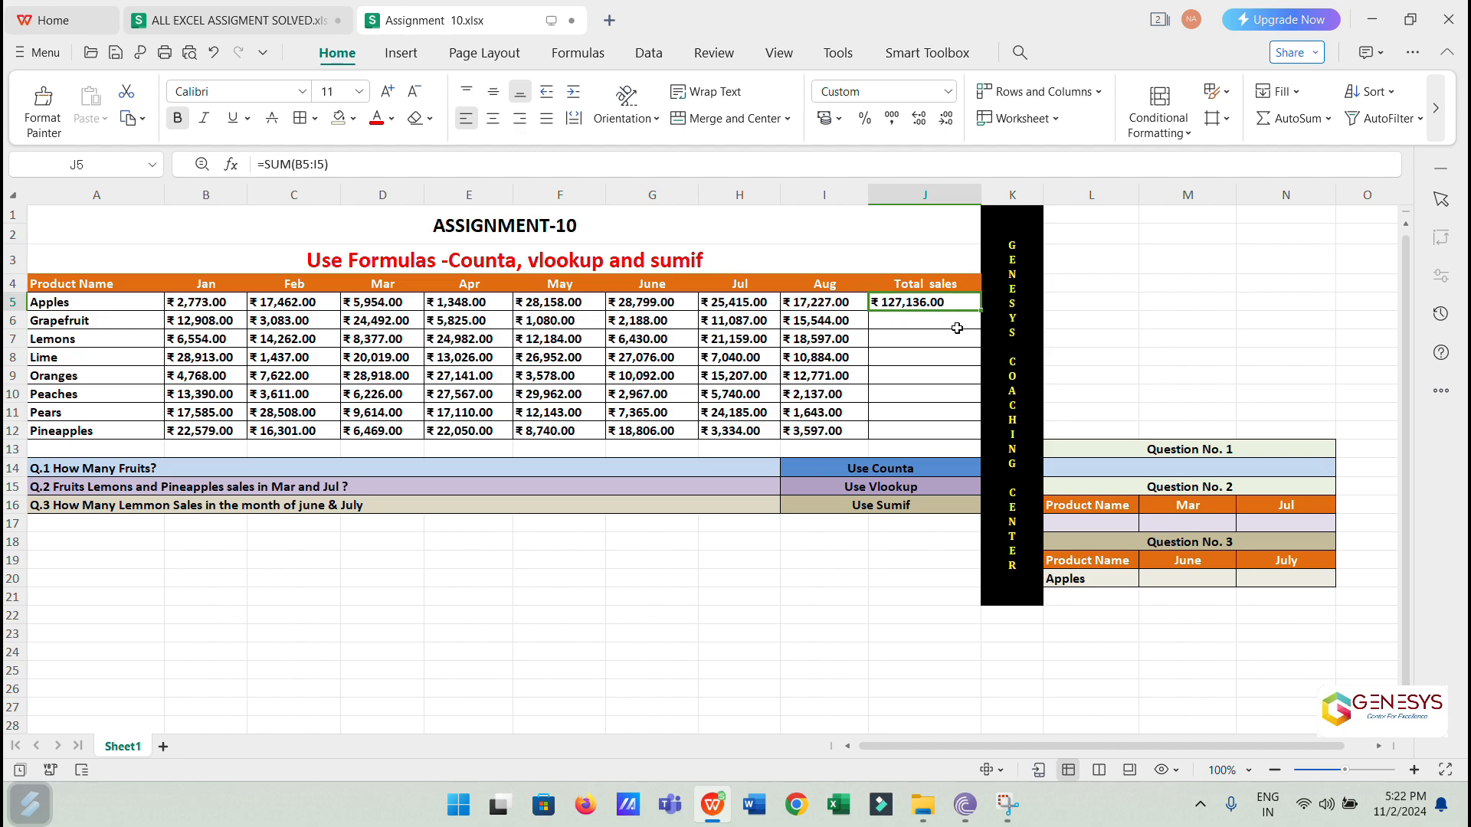
- Total the Grapefruit sales in J6 with =SUM(B6:I6) and fill the formula down to the Pineapples row, J12
left_click(950, 319)
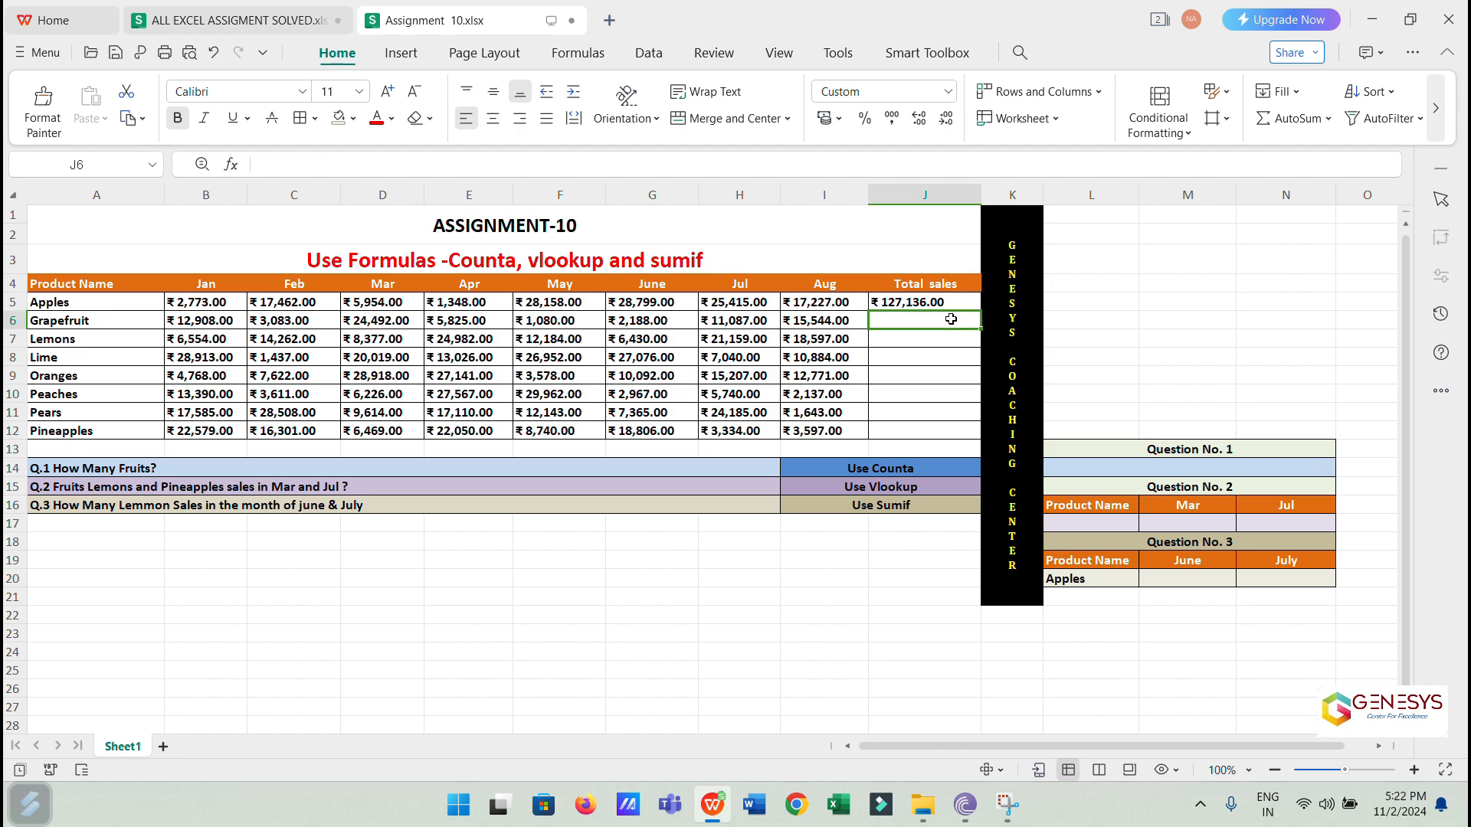
type("=SIM")
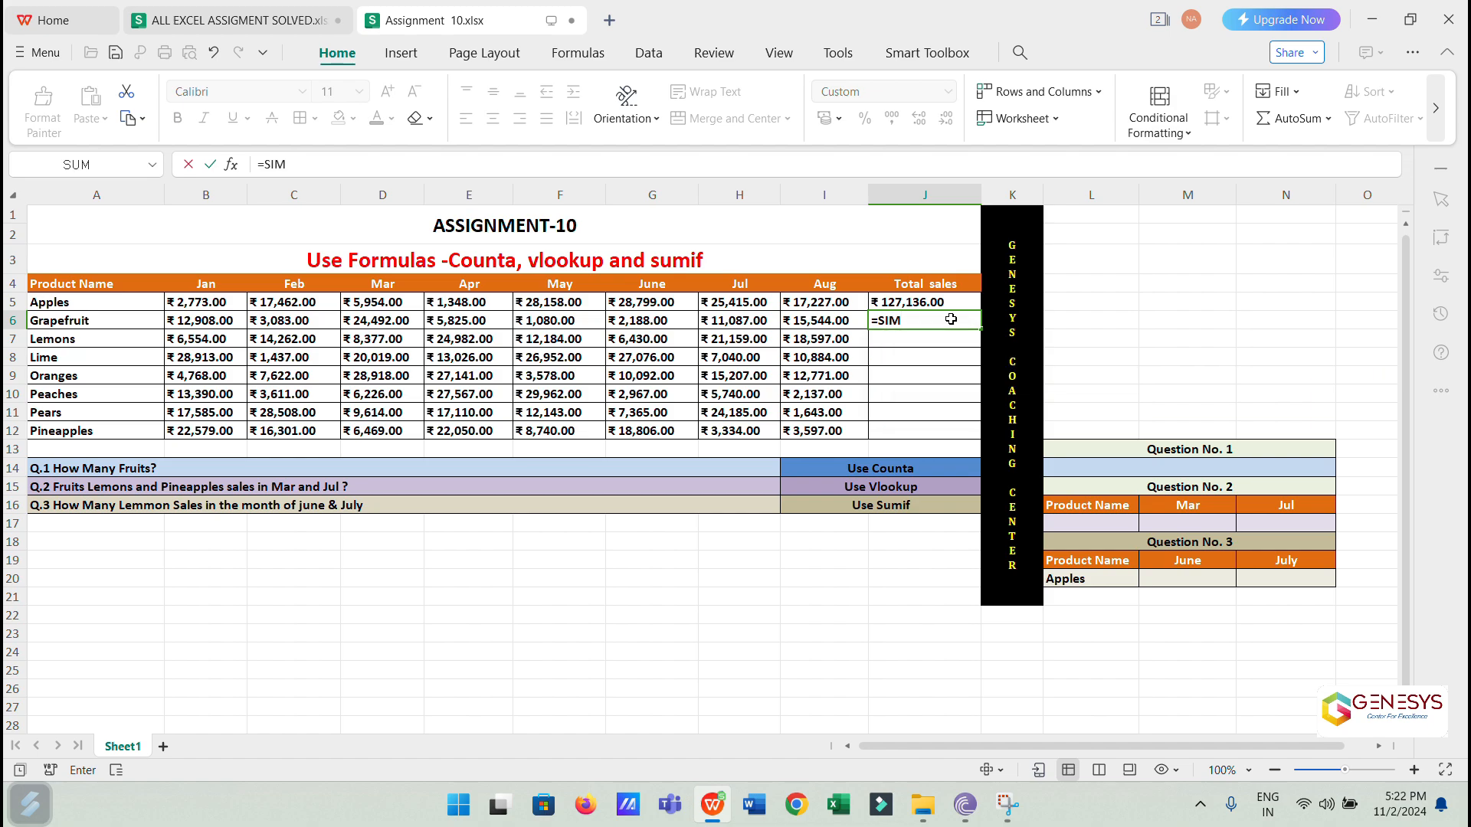
key("BackSpace")
key("BackSpace")
type("UM")
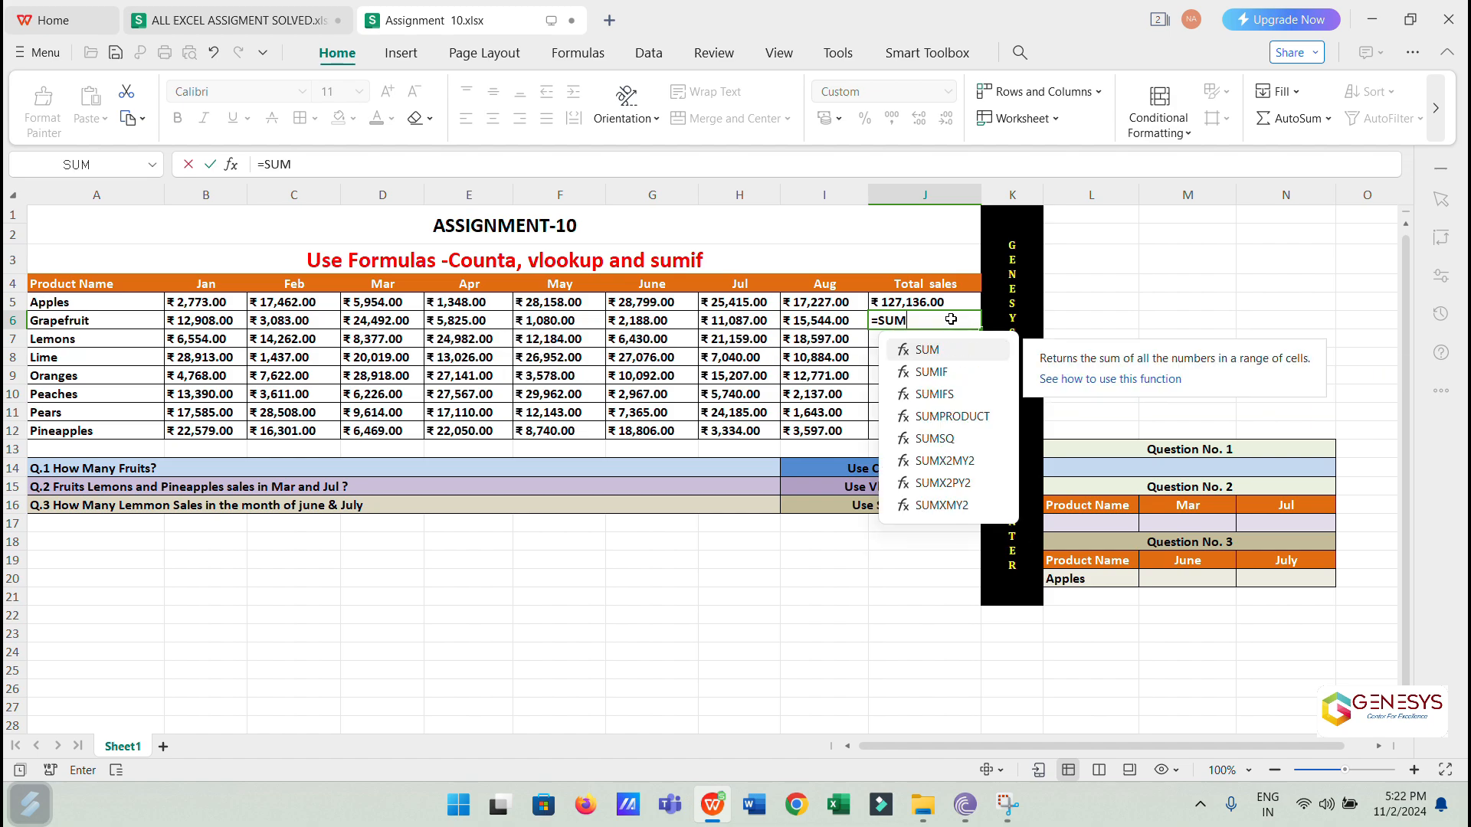
type("(")
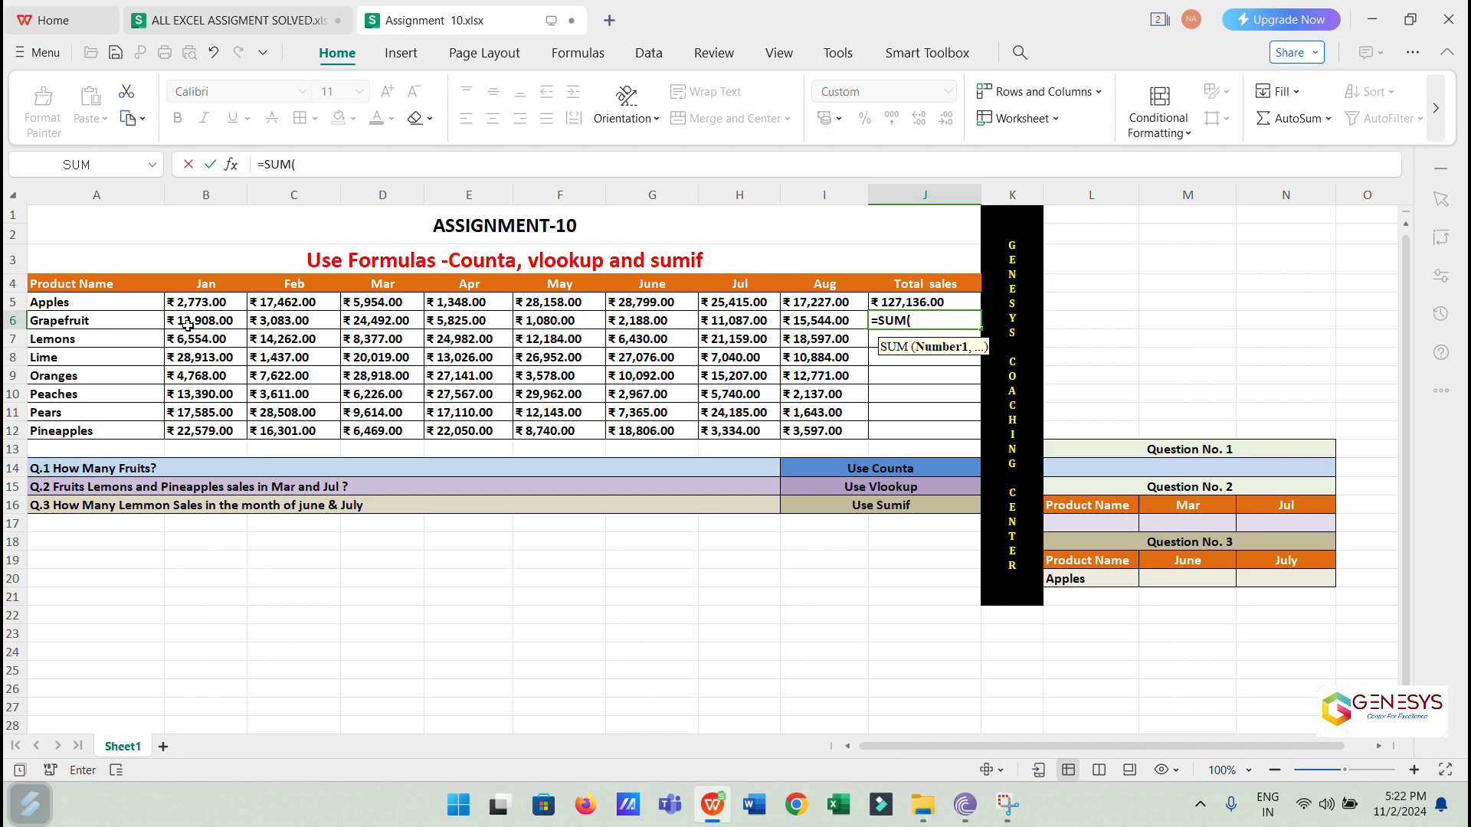
left_click_drag(188, 323, 817, 320)
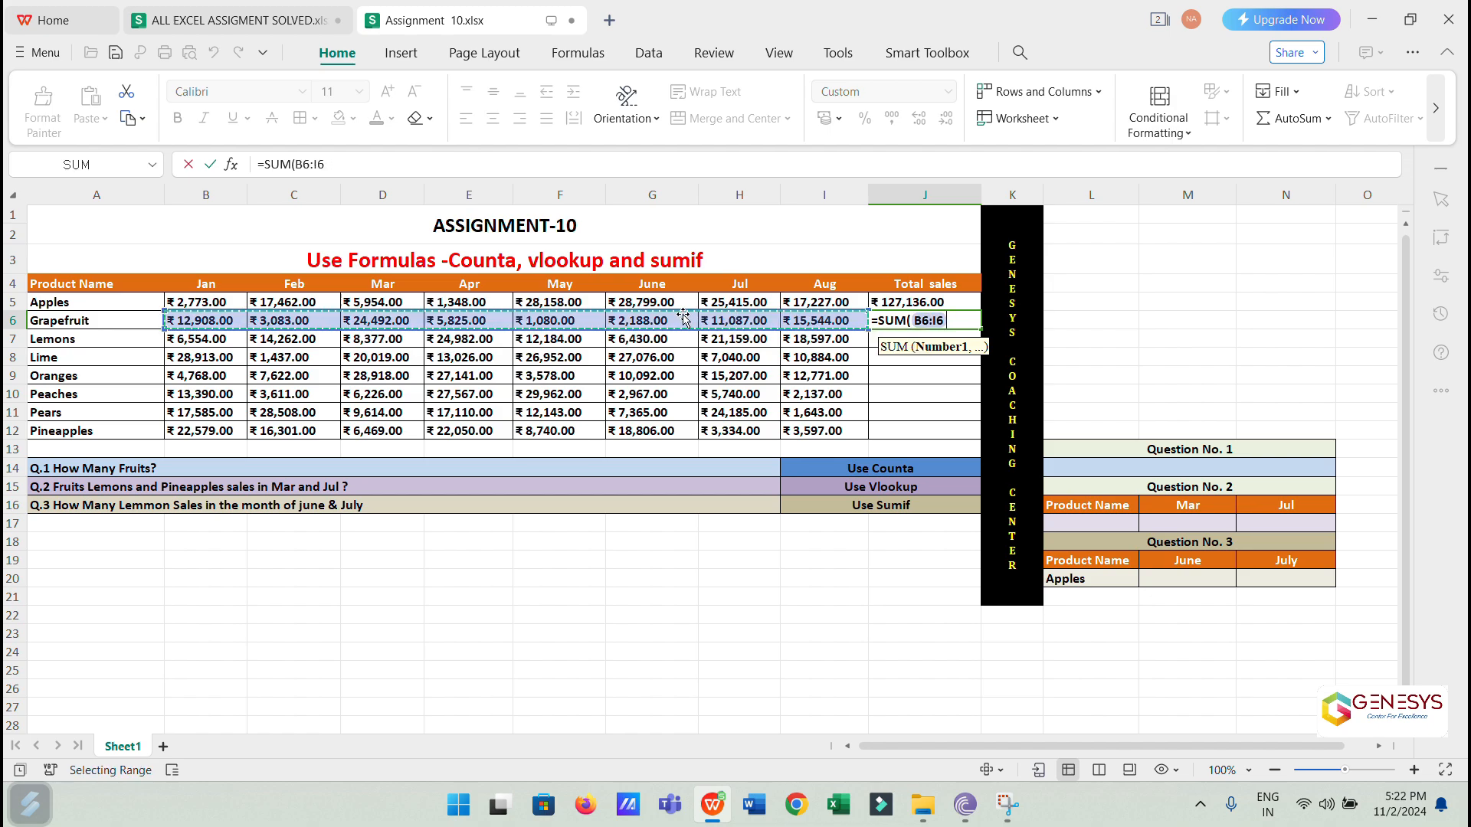
type(")")
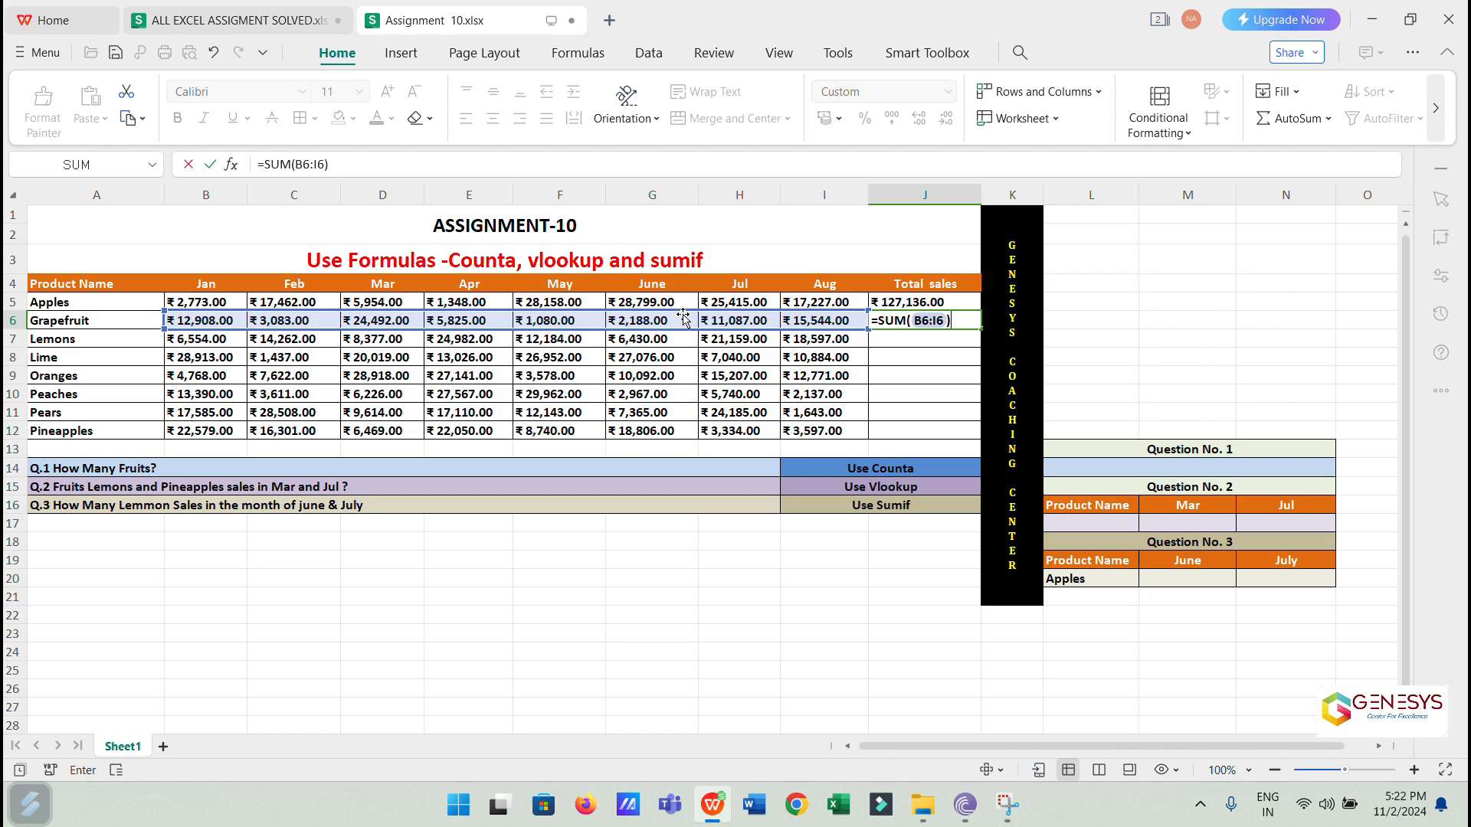
key("Return")
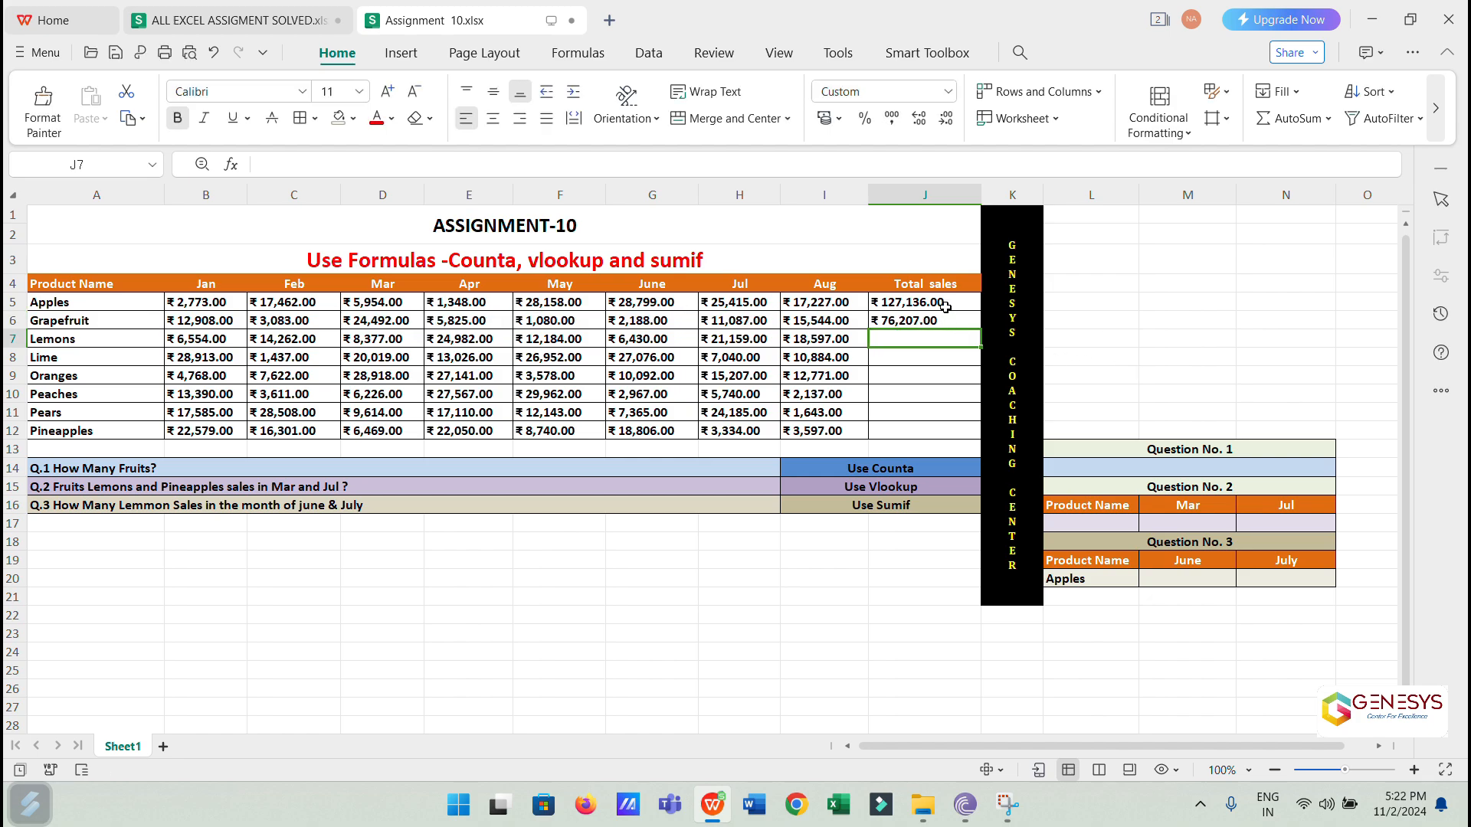
left_click(973, 319)
left_click_drag(980, 328, 981, 433)
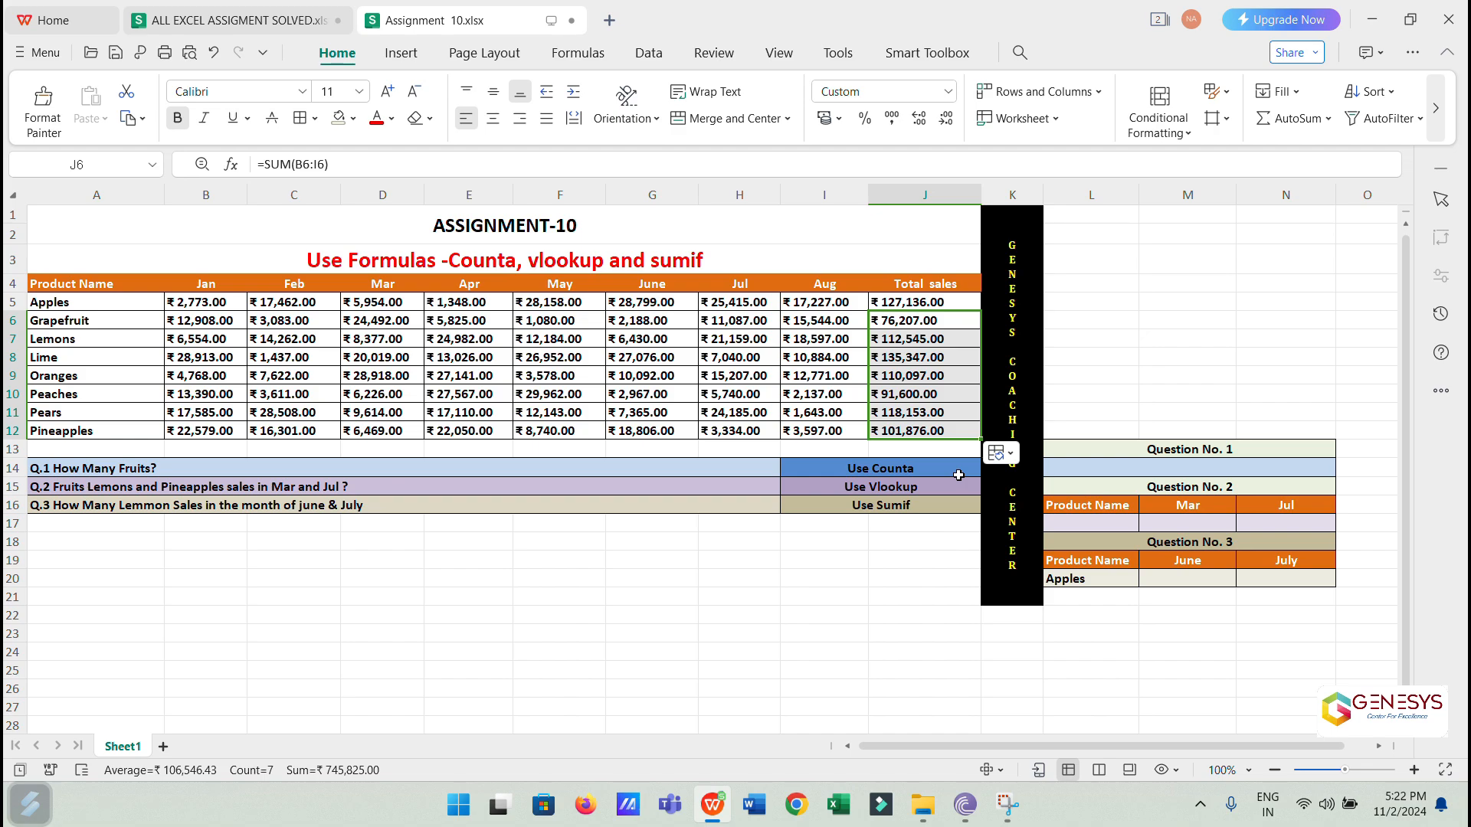
- Answer Question No. 1 in L14 by counting the fruit names with =COUNTA(A5:A12)
left_click(1128, 467)
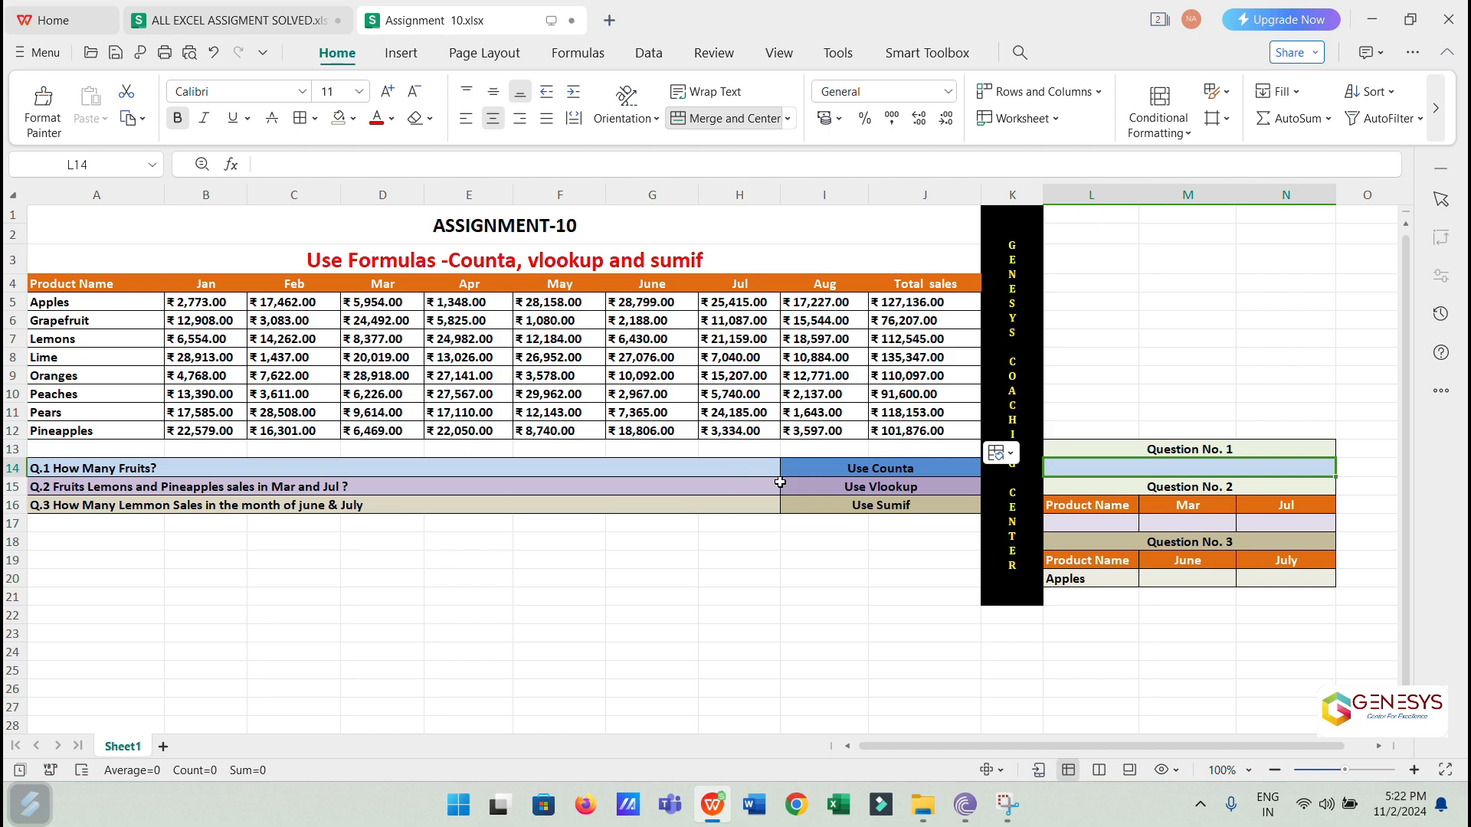
left_click(926, 472)
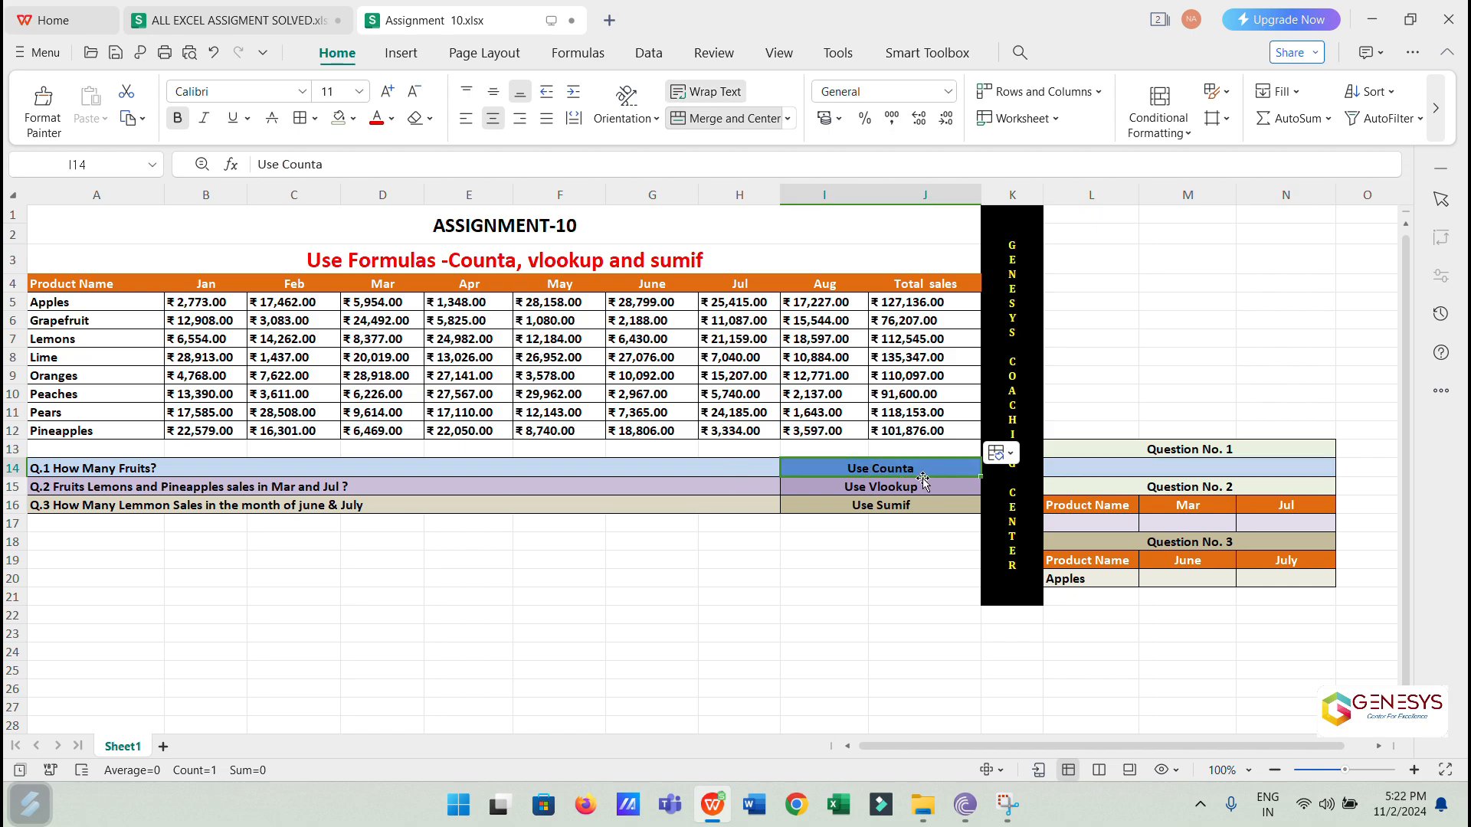
left_click(1118, 469)
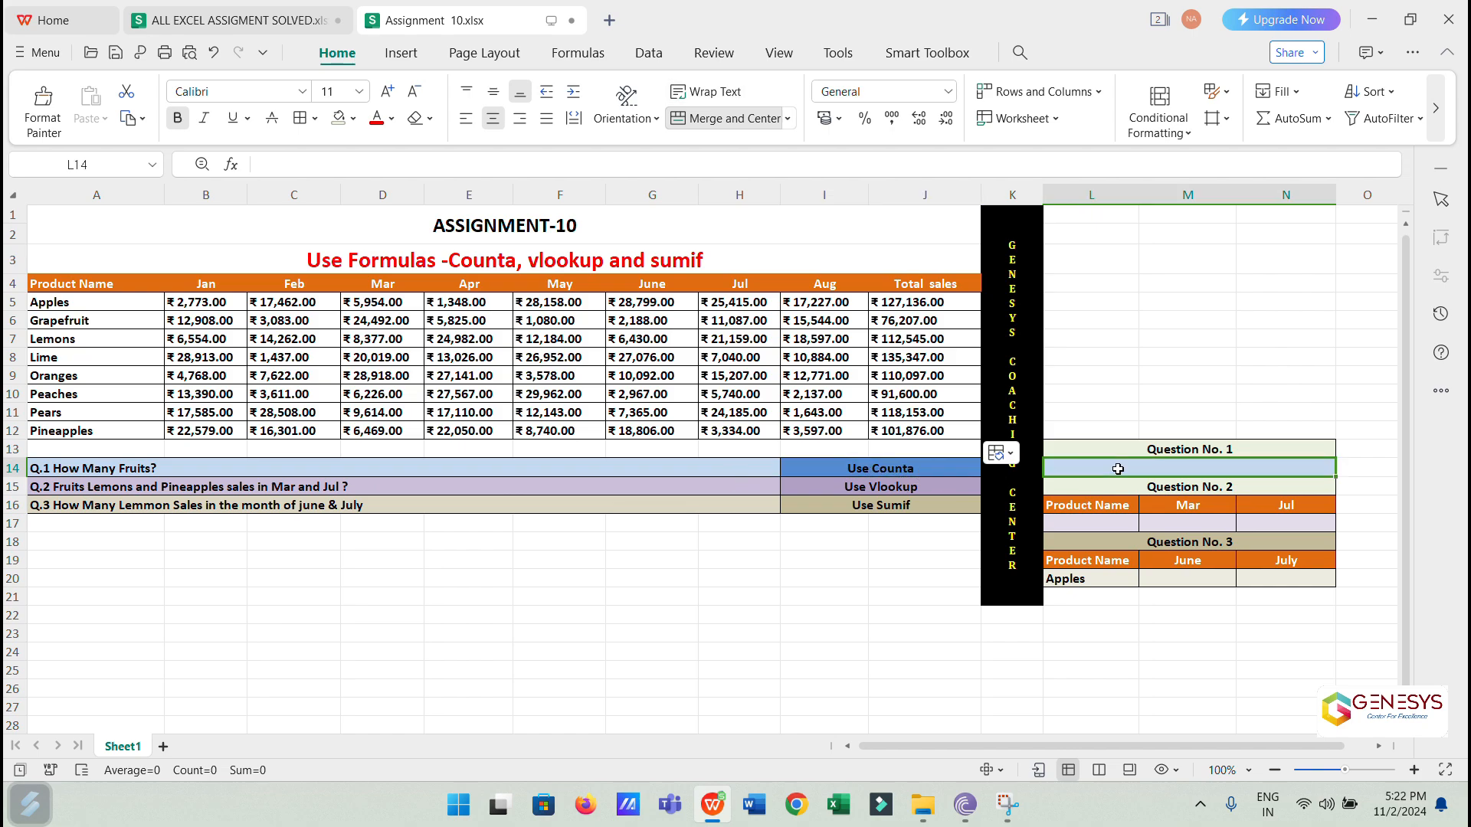
type("=COU")
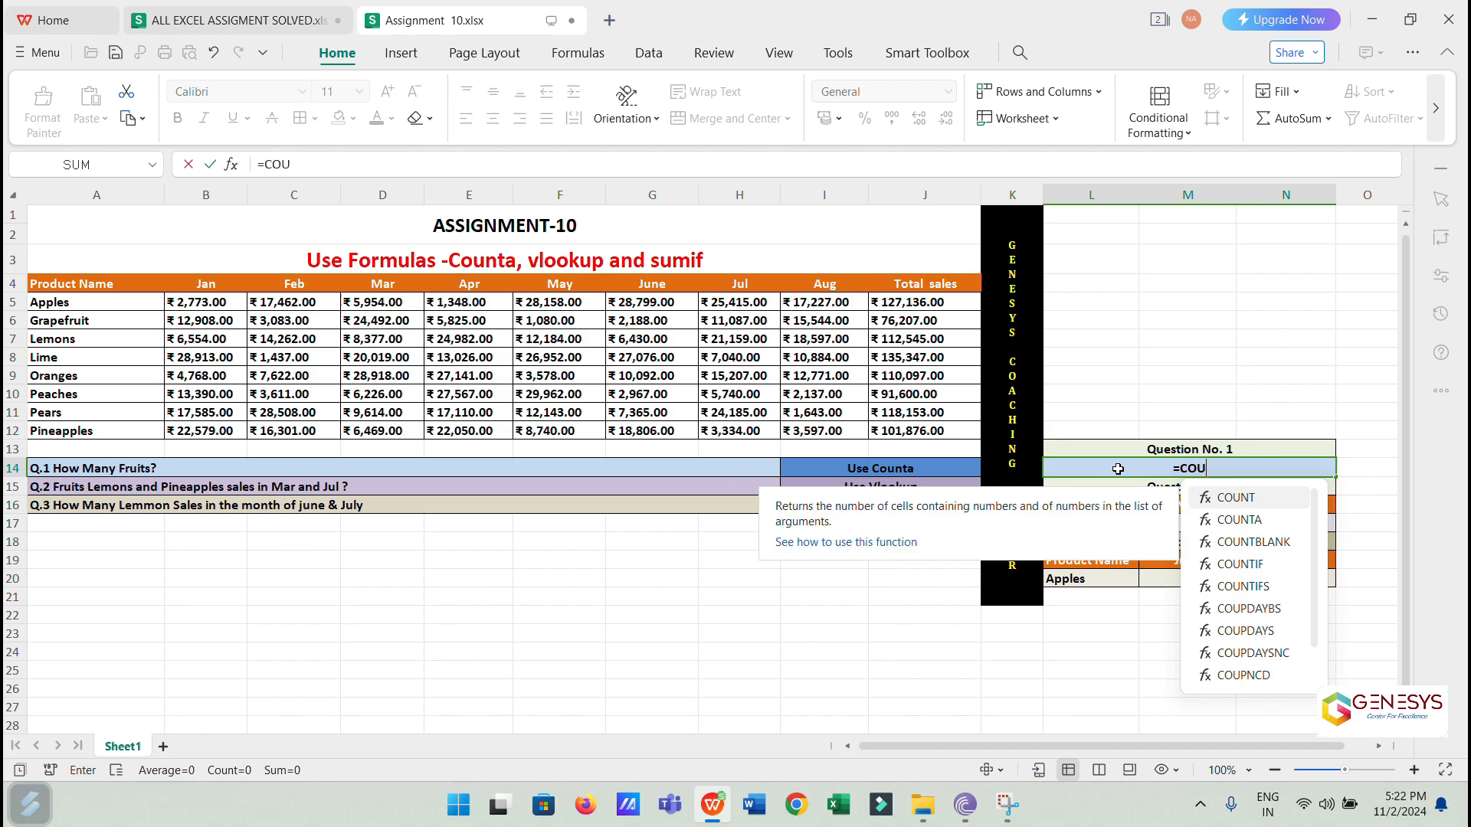
type("NTA")
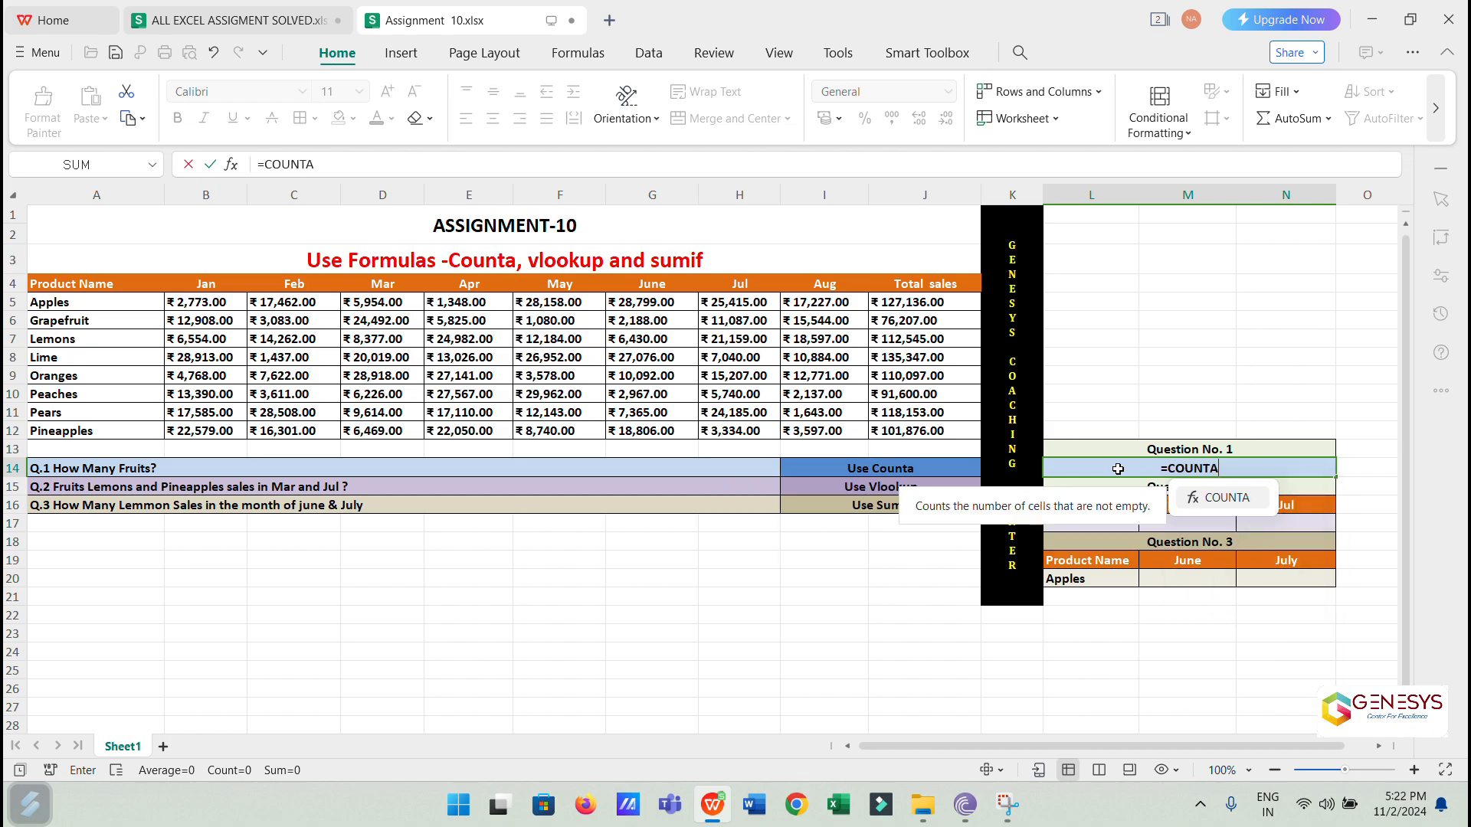
type("(")
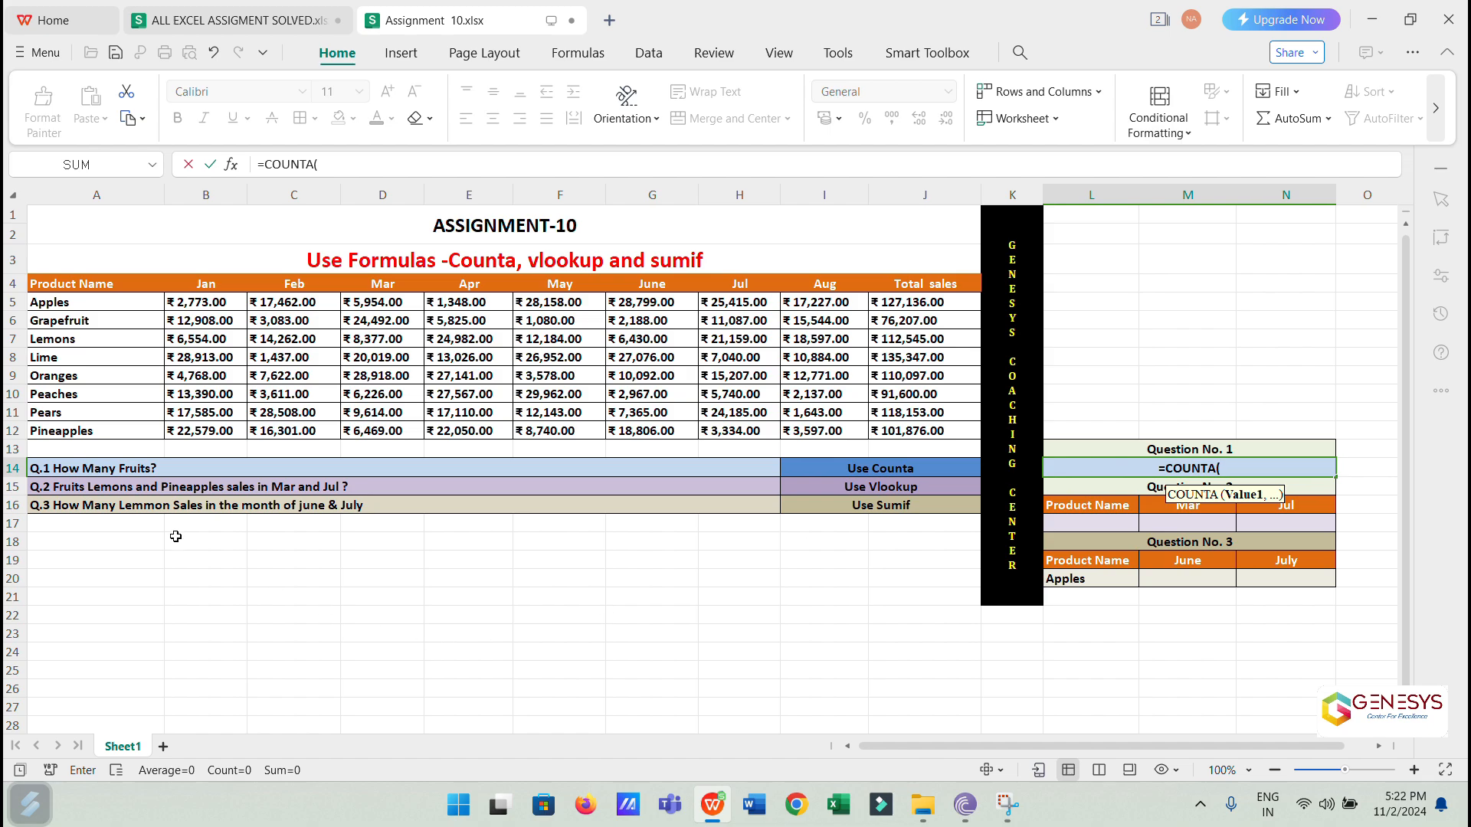
left_click(79, 302)
left_click_drag(79, 302, 73, 429)
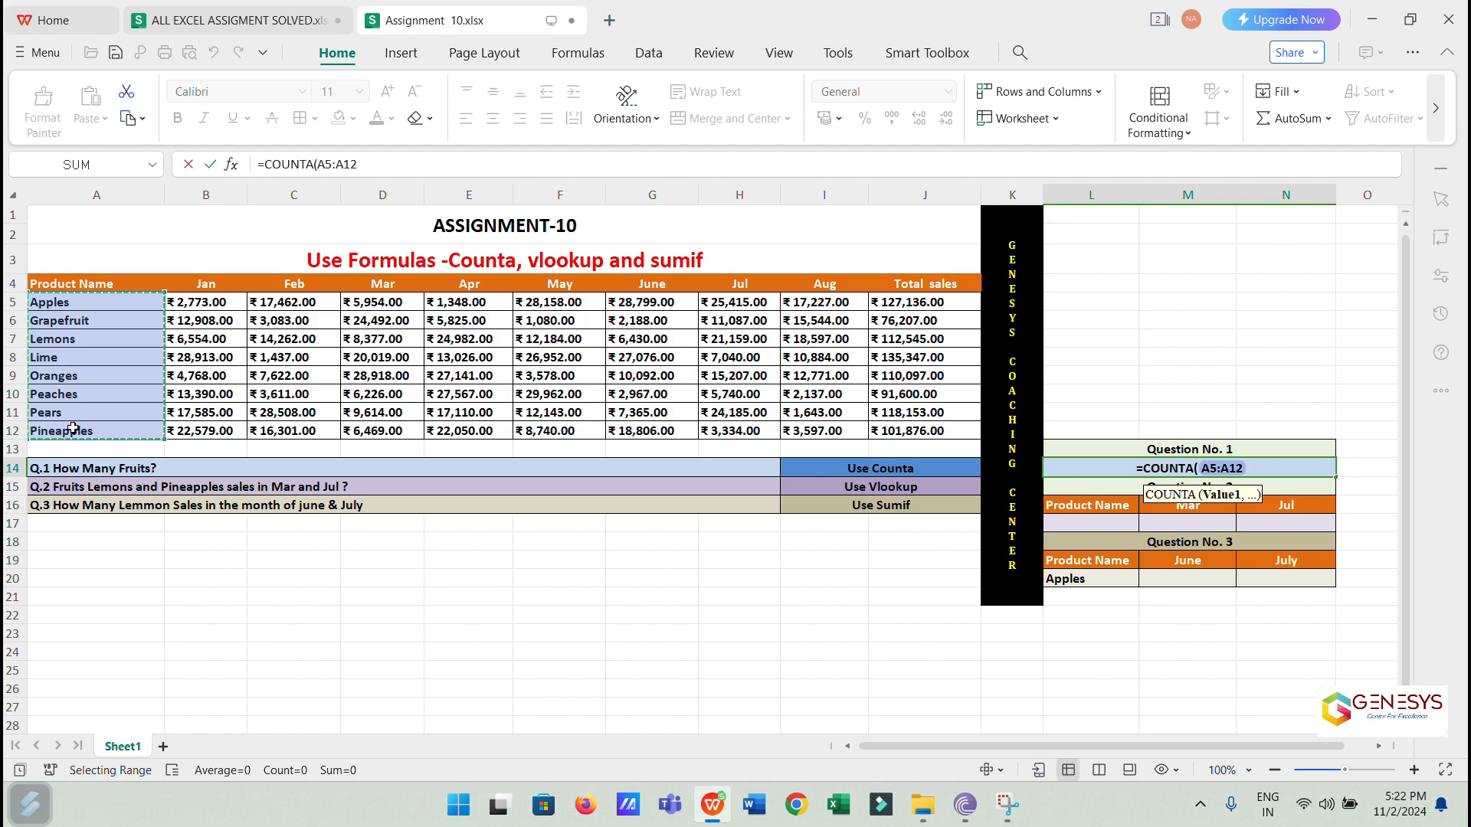
key("Return")
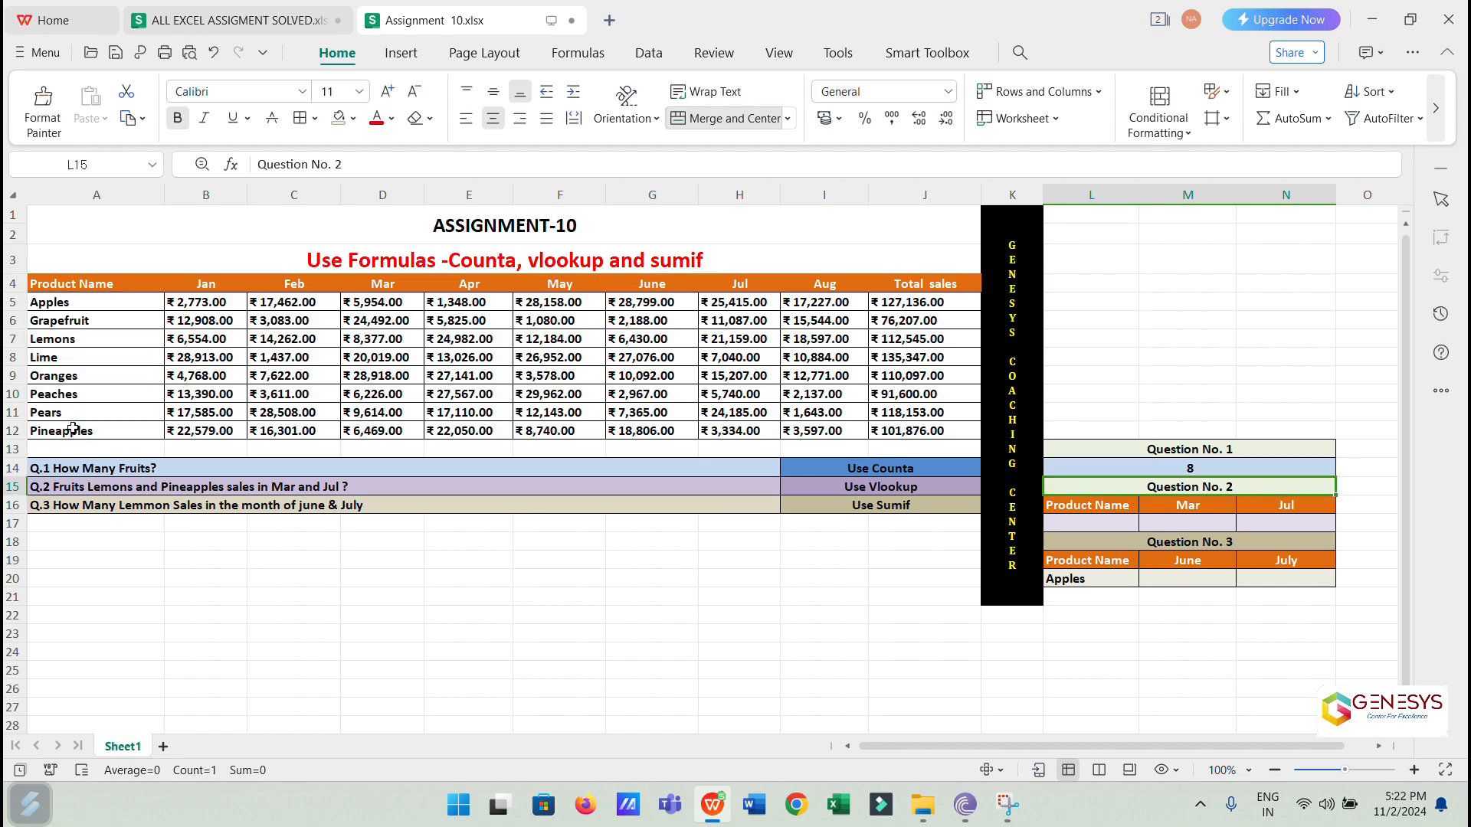
left_click(1138, 475)
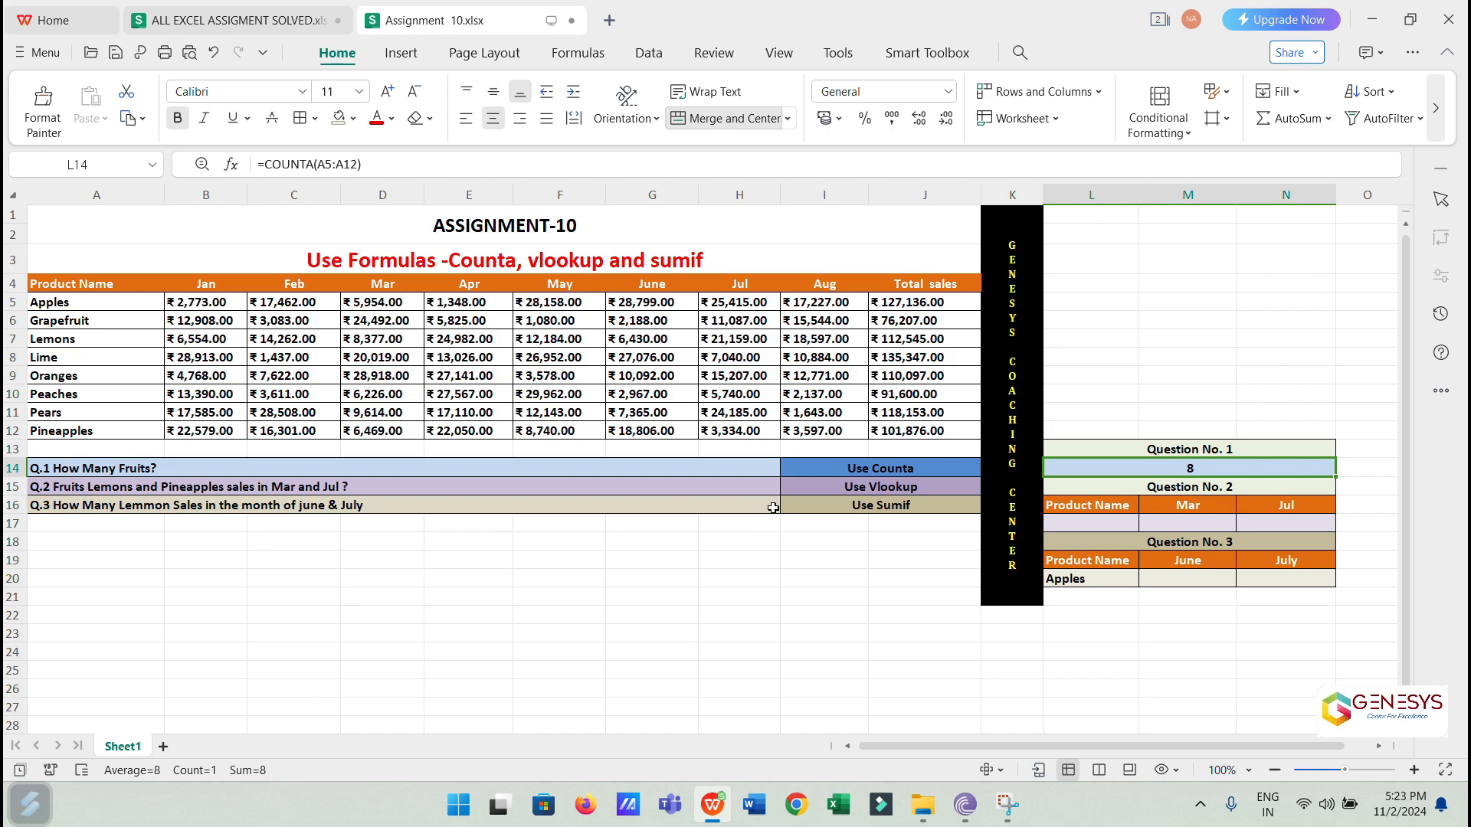
- Start a VLOOKUP formula in M17, under Mar of Question No. 2, with L17 as the lookup value
left_click(370, 486)
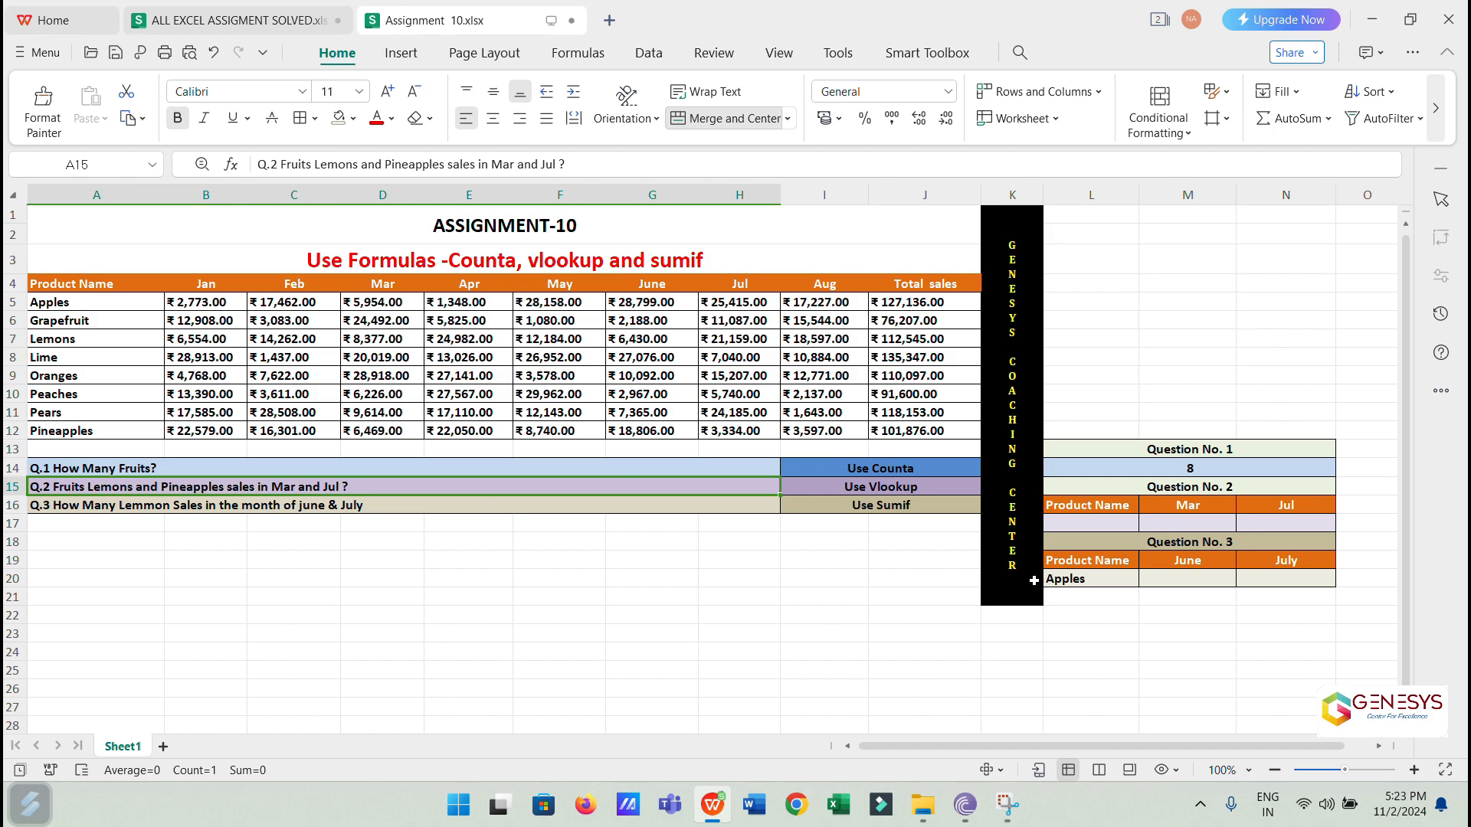
left_click(915, 487)
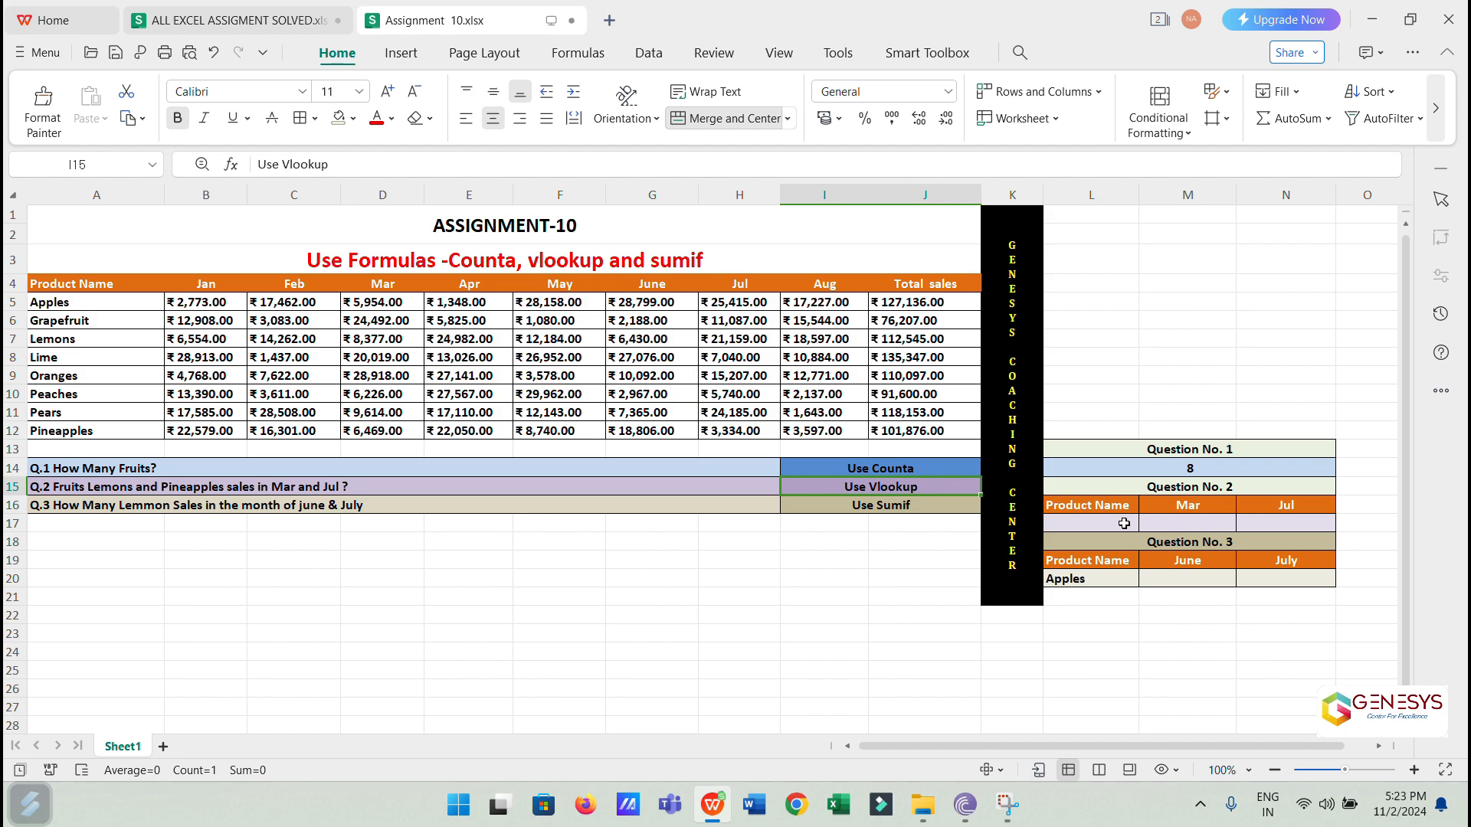
left_click(1178, 522)
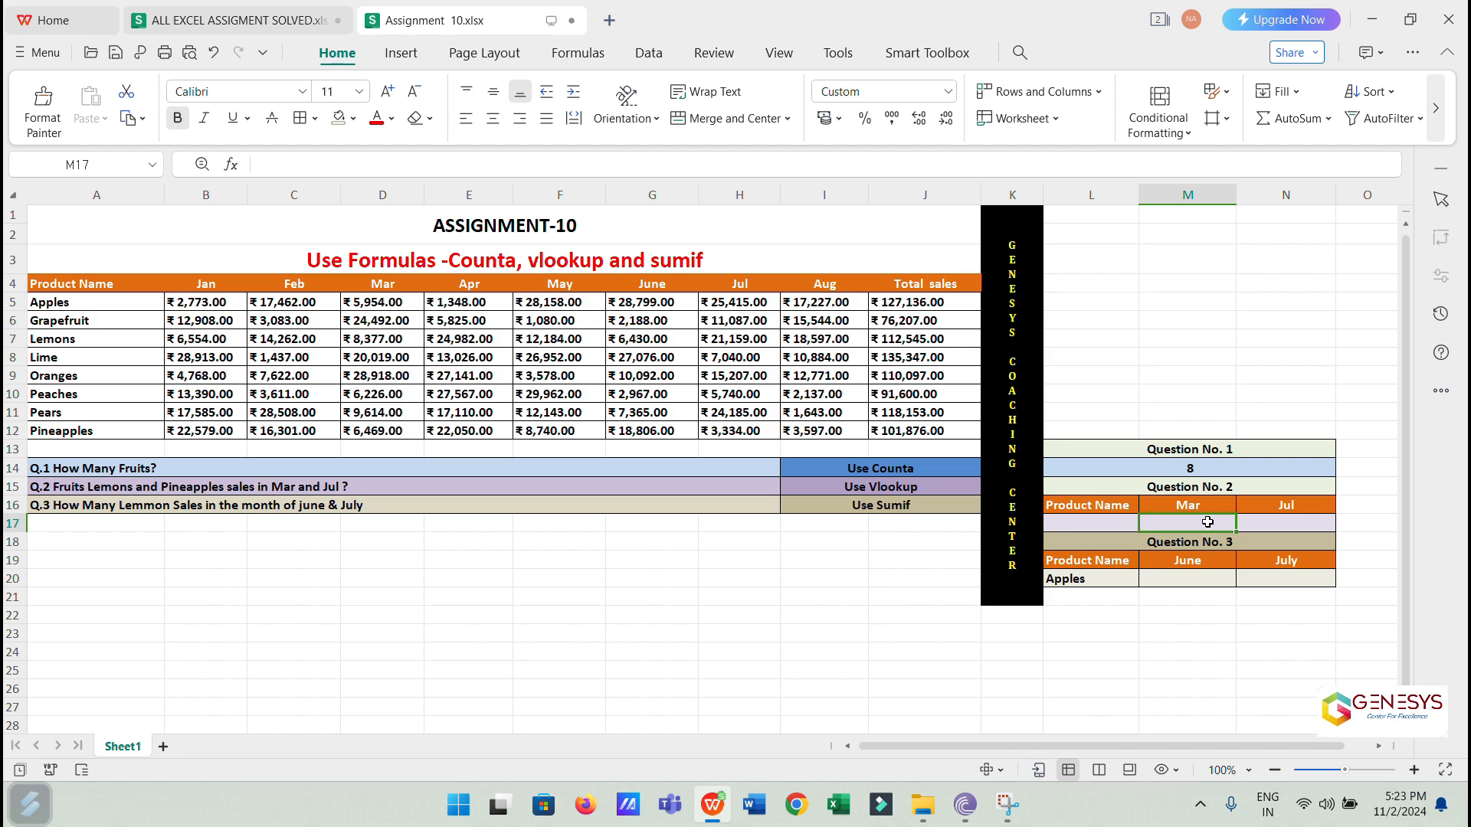
type("=")
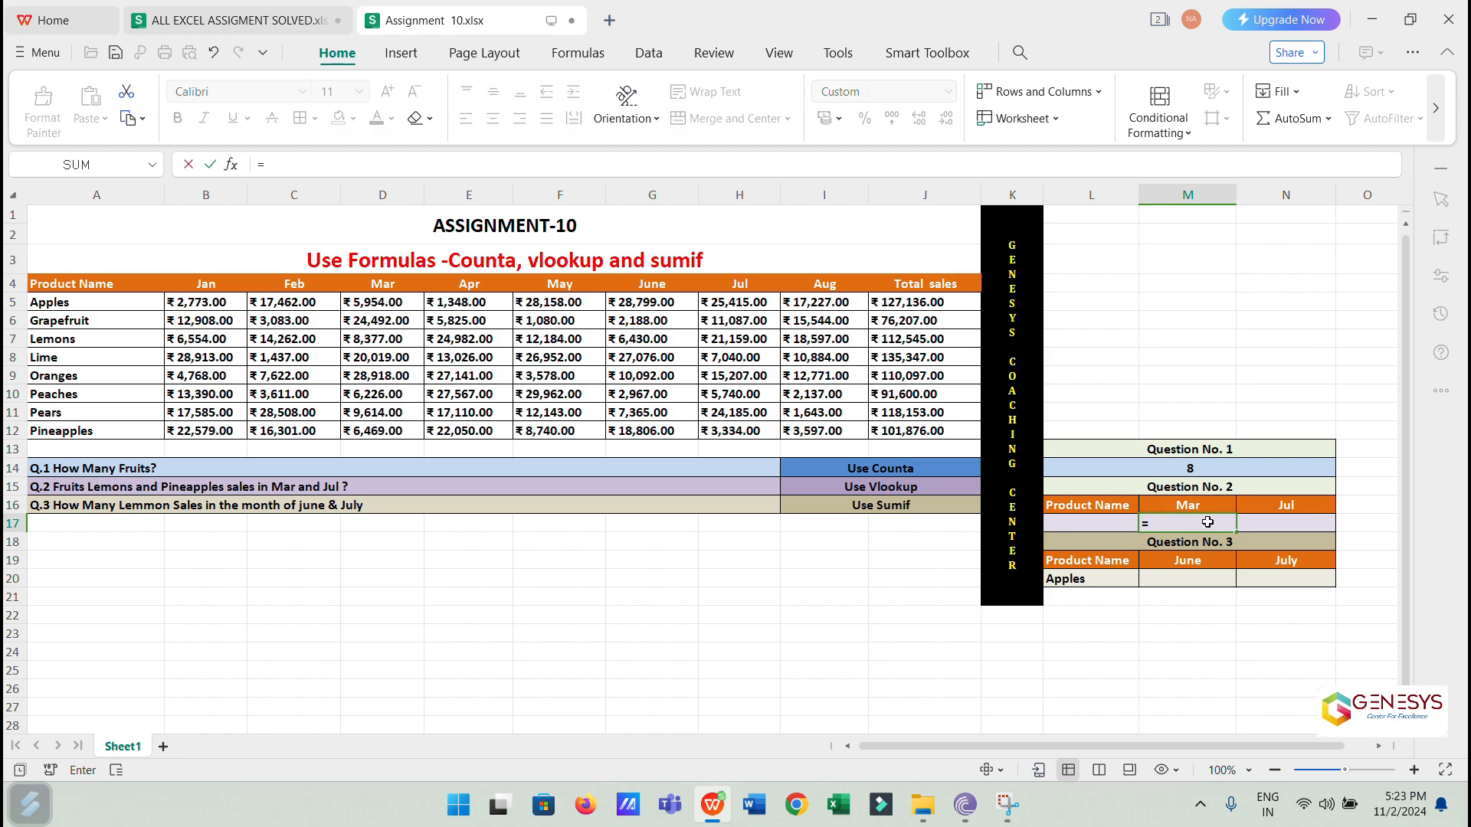
type("VL")
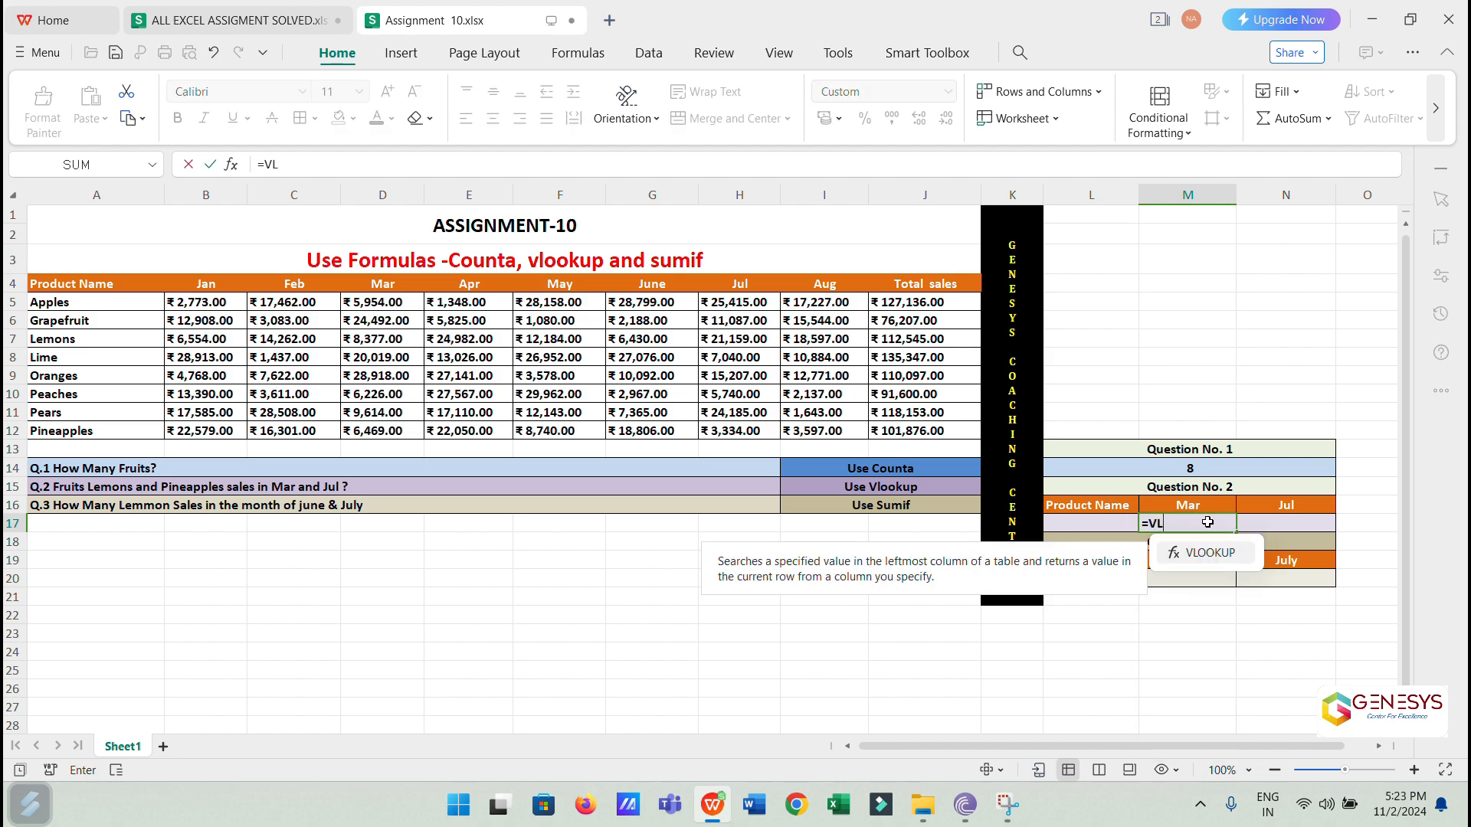
type("OOKUP(")
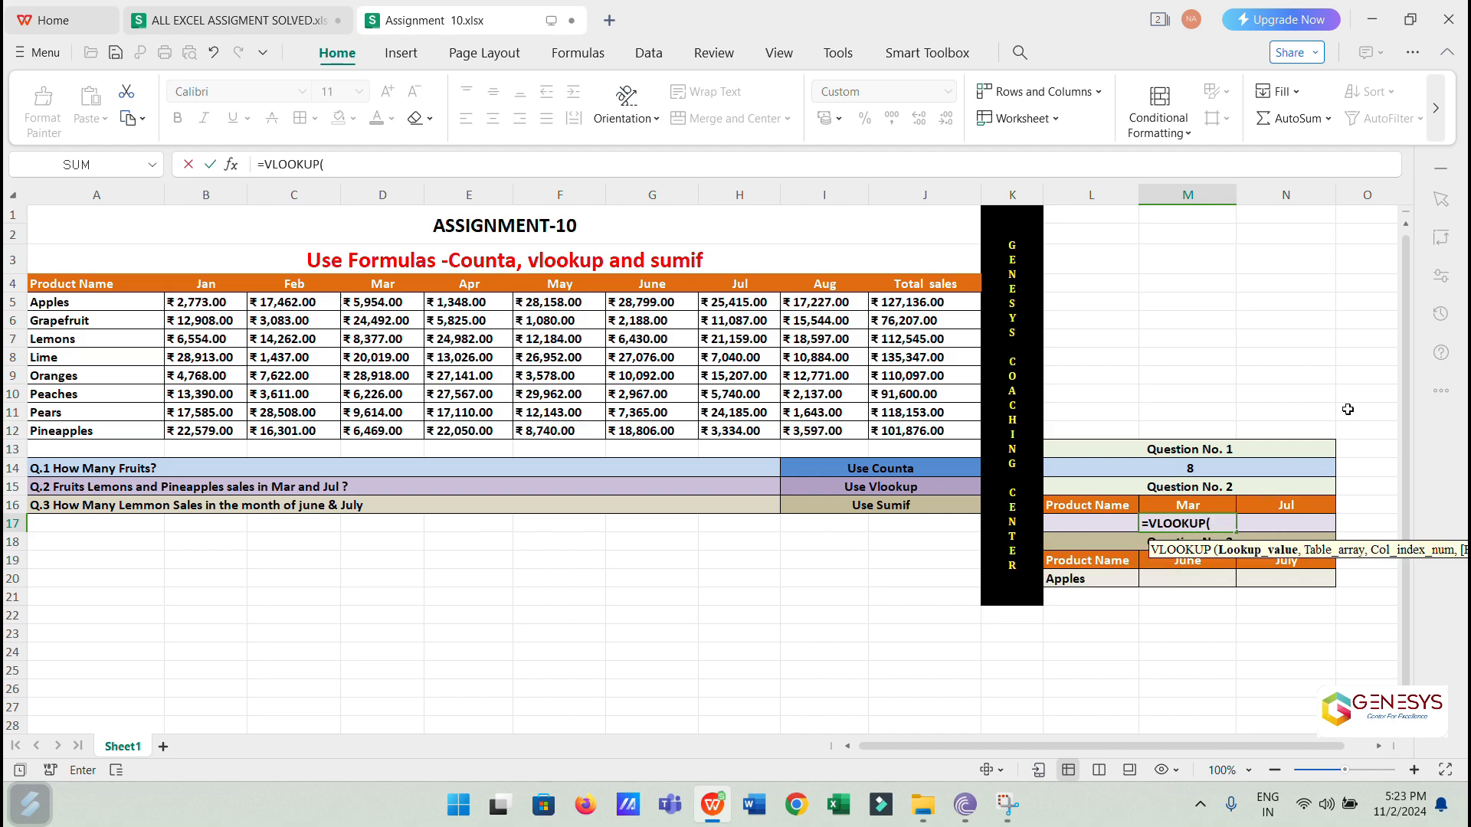
left_click(1086, 522)
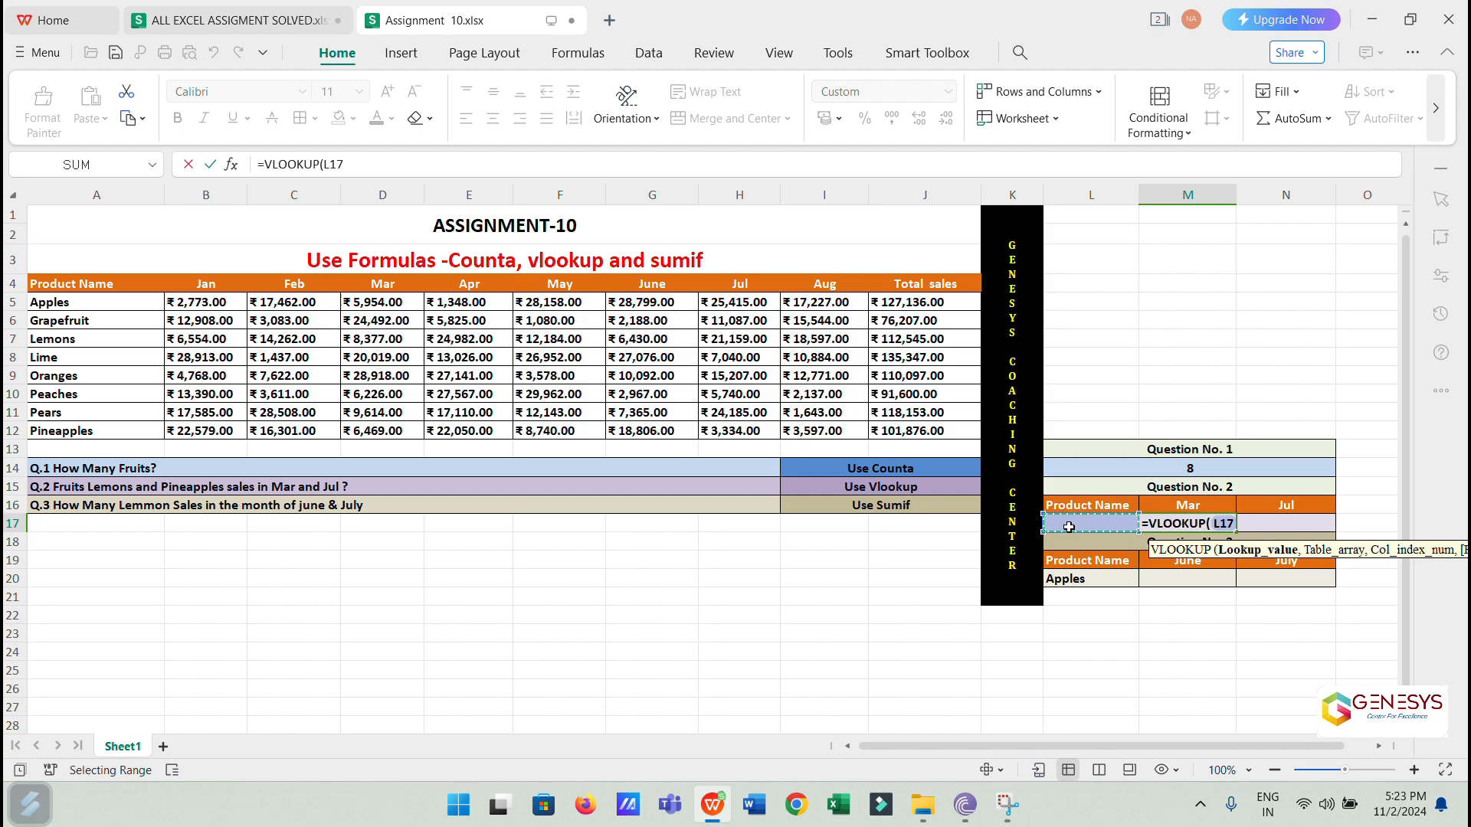
left_click(360, 165)
type(",")
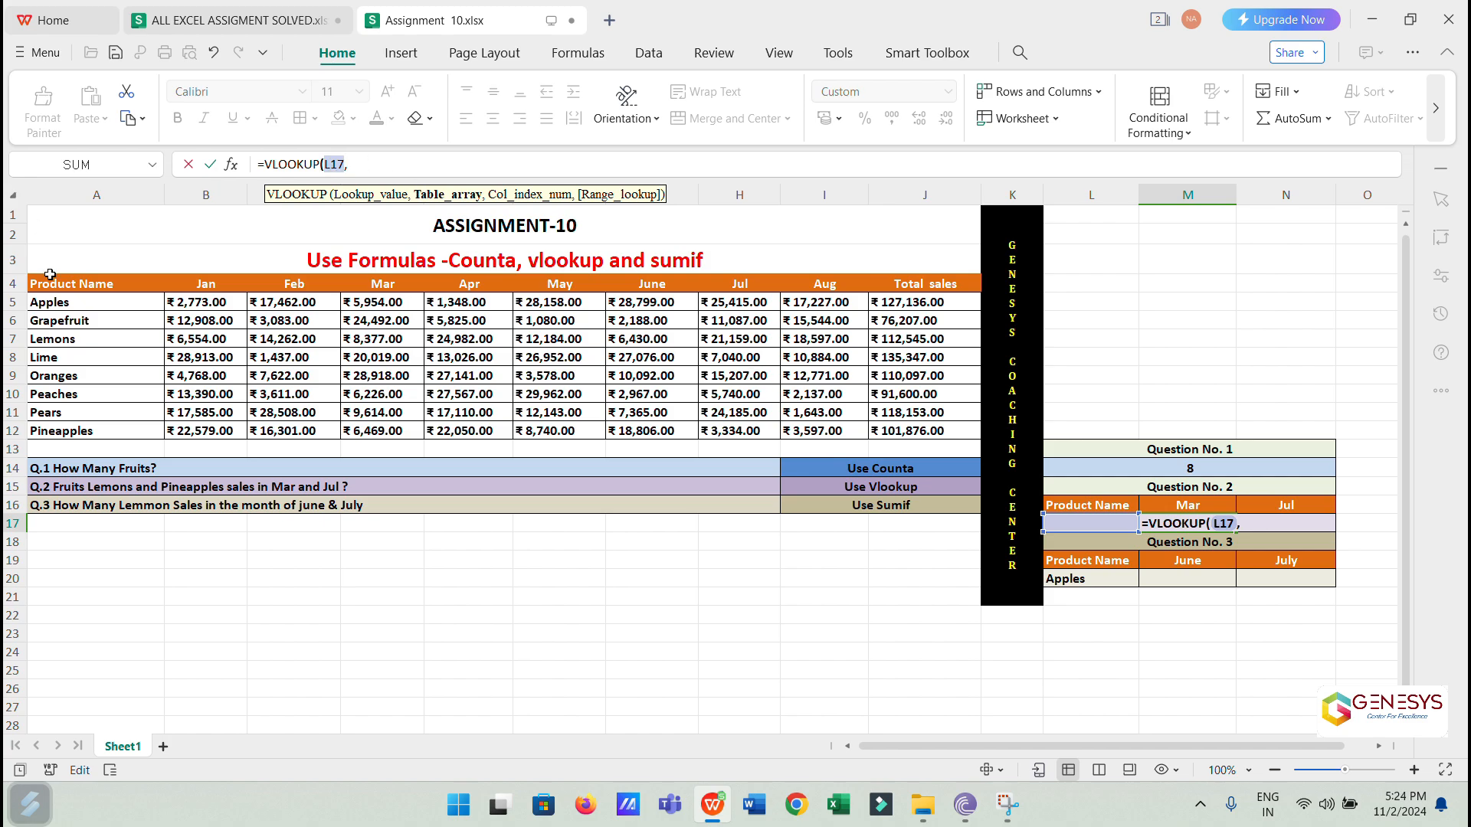
- Complete the Mar lookup in M17 with table range A4:J12, column index 4 and exact match 0
left_click_drag(52, 284, 926, 433)
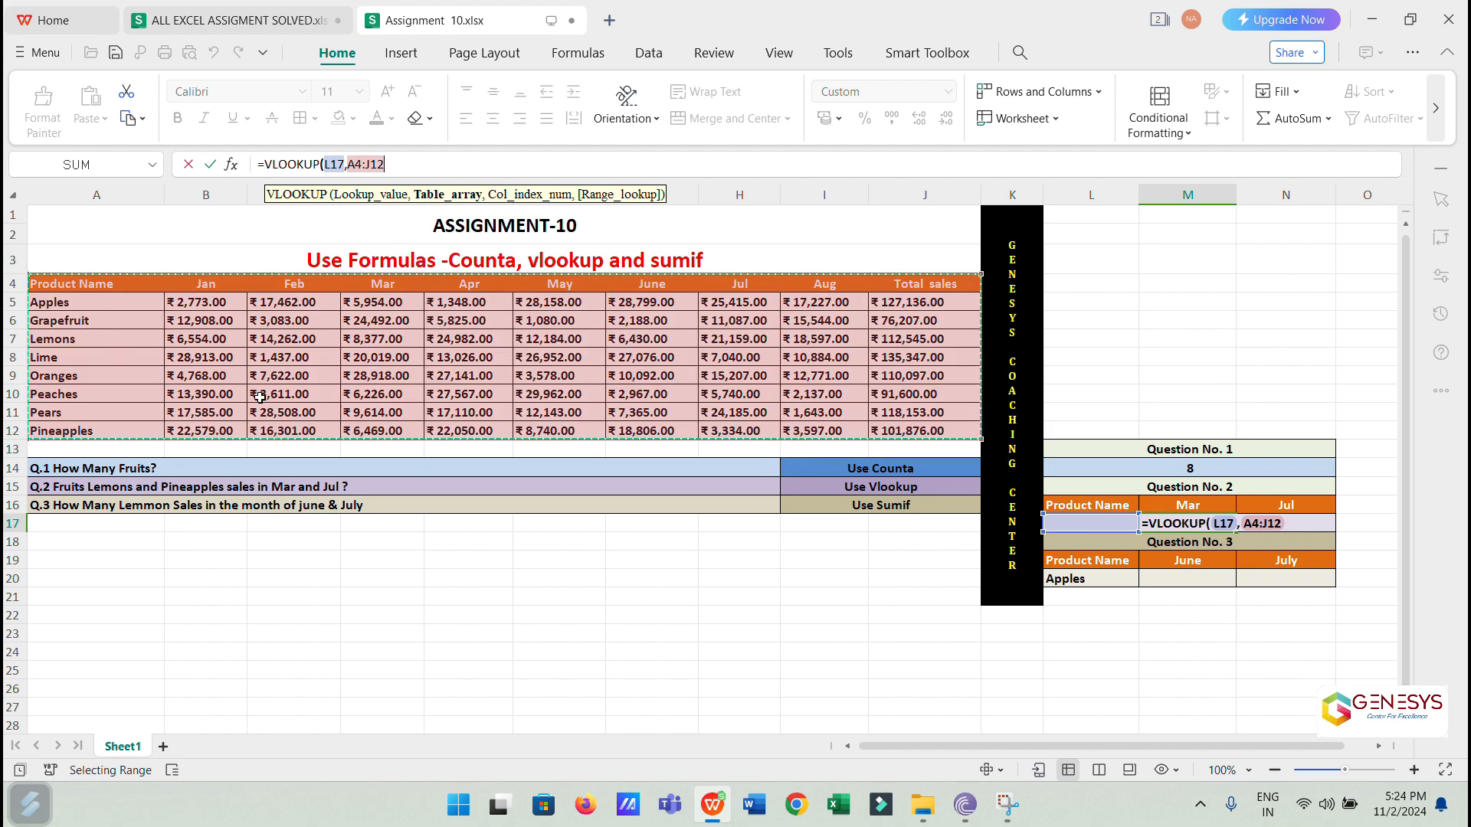
type(",")
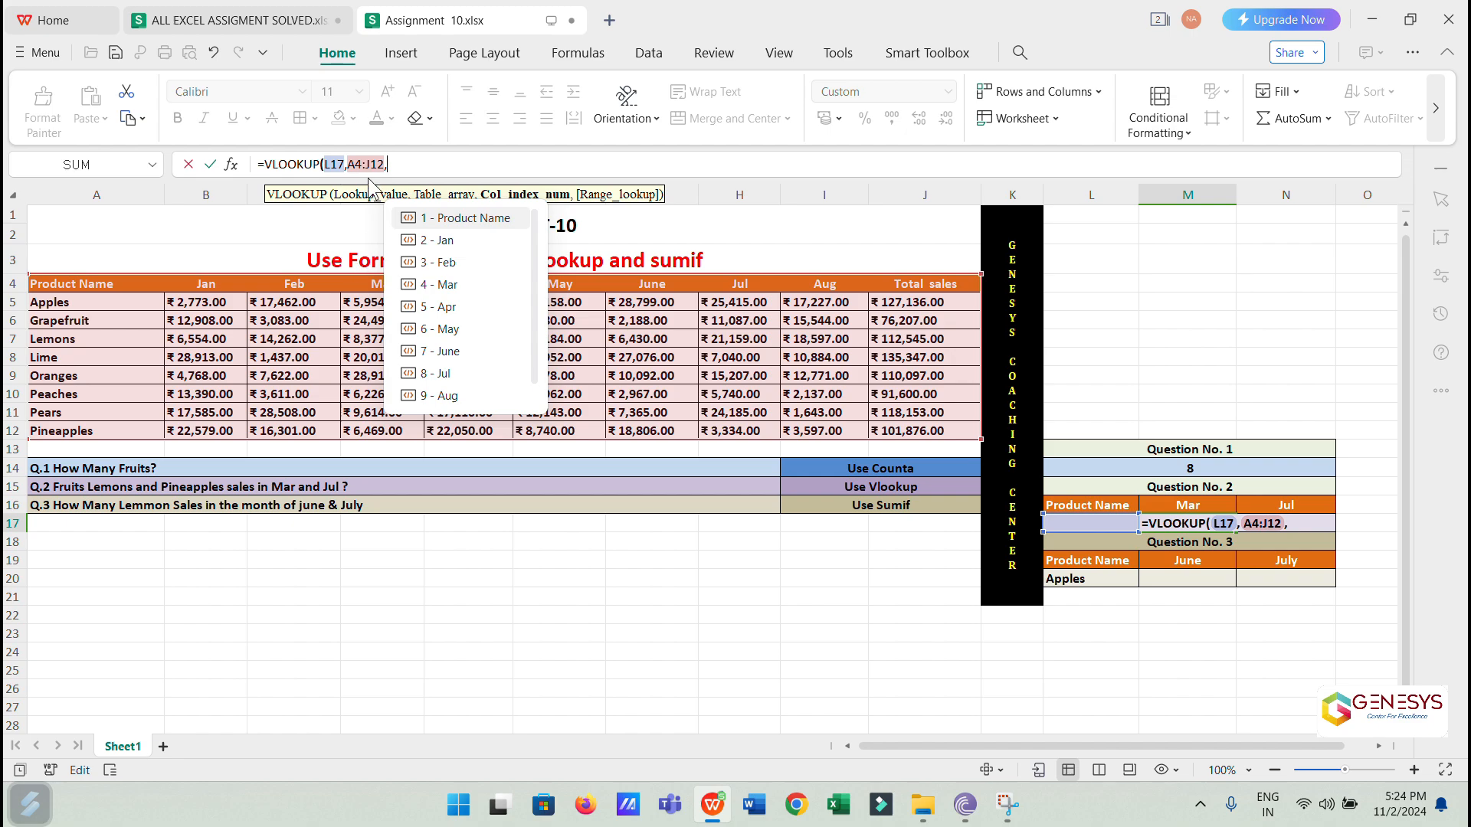
type("4.")
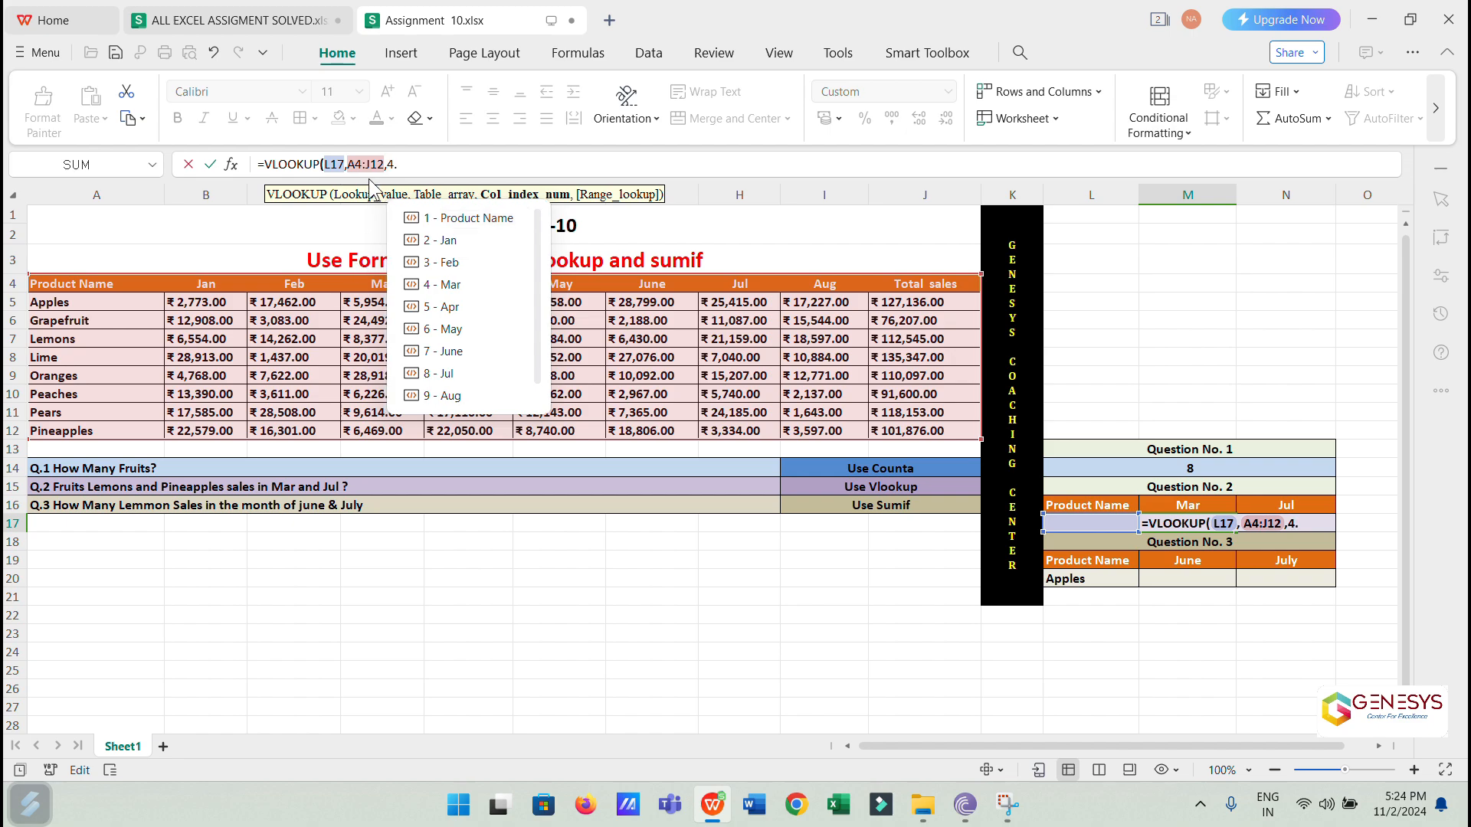
key("BackSpace")
type(",0")
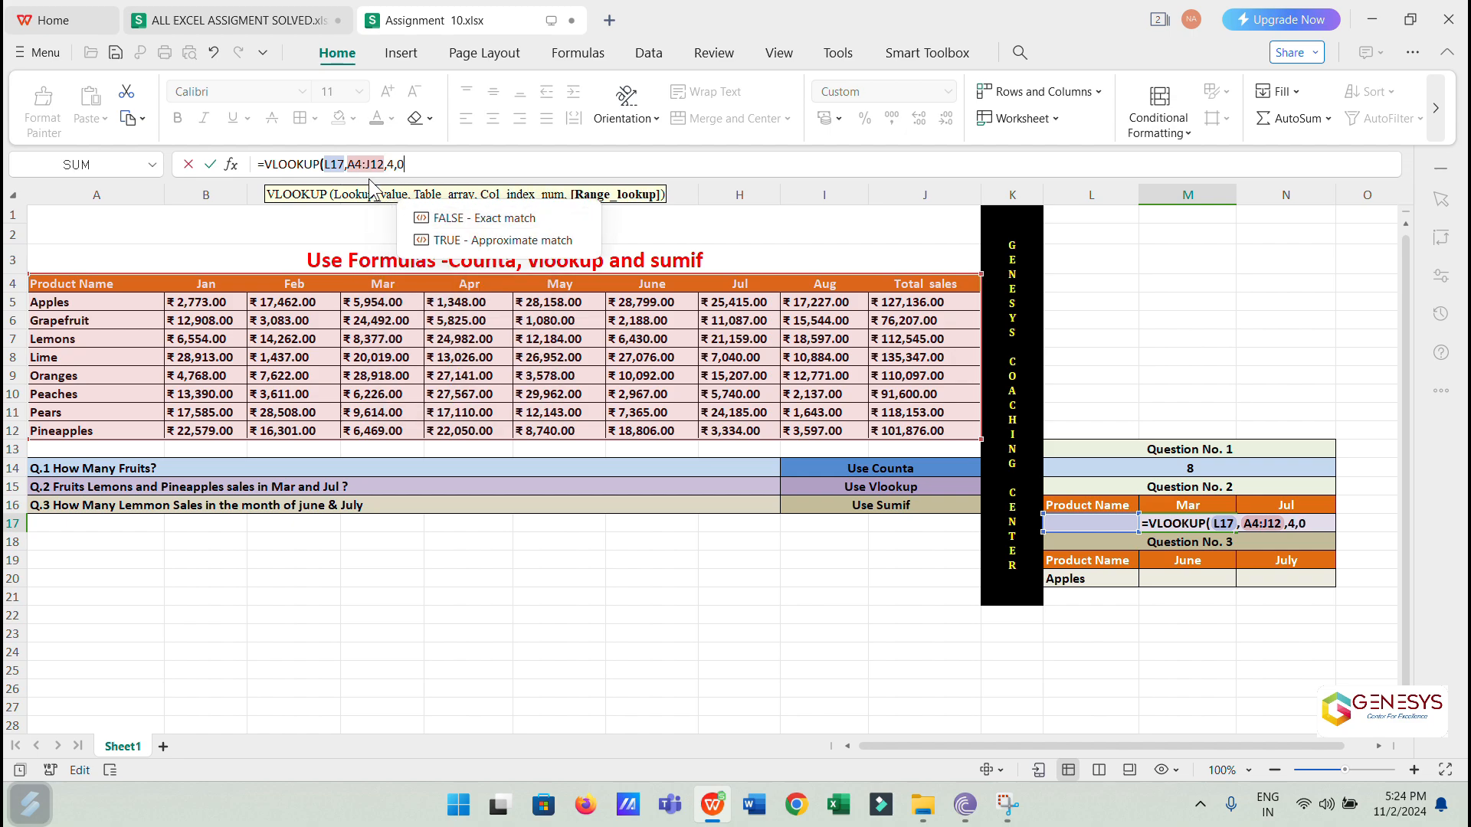
type(")")
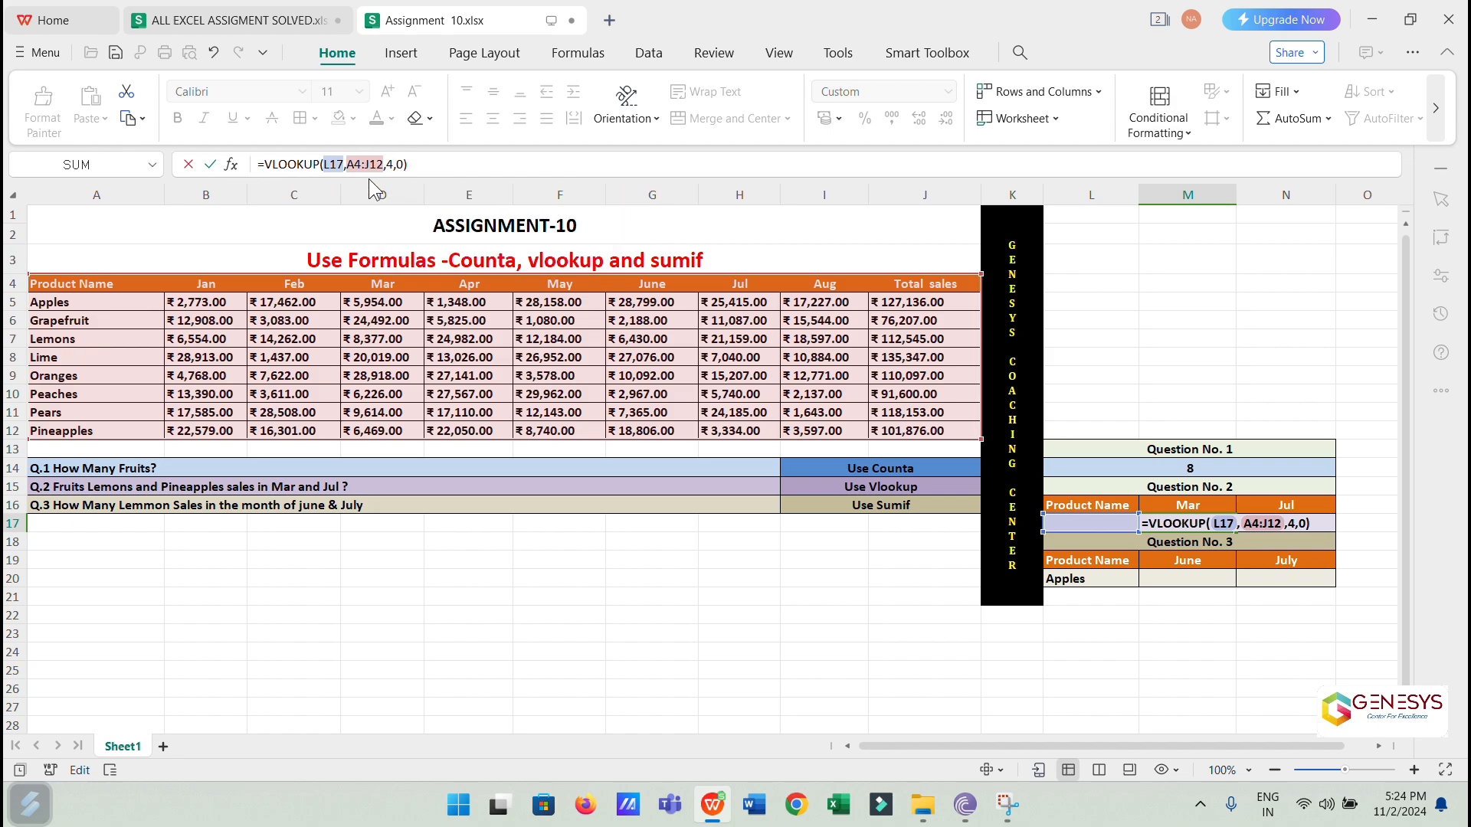
key("Return")
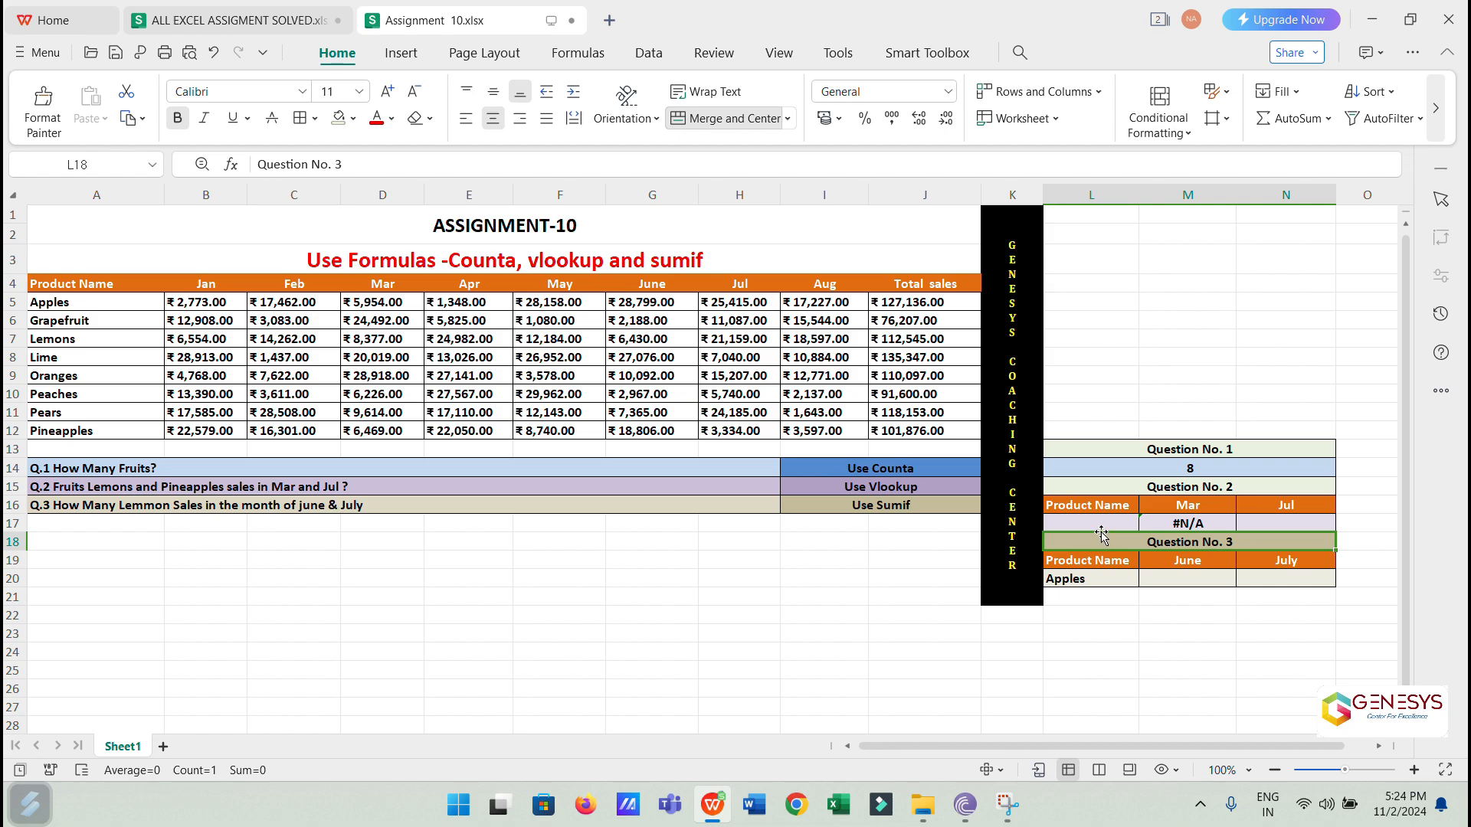
- Look up the Jul sales for Question No. 2 in N17 with the formula =VLOOKUP(L17,A4:J12,8,0)
left_click(1310, 525)
type("=")
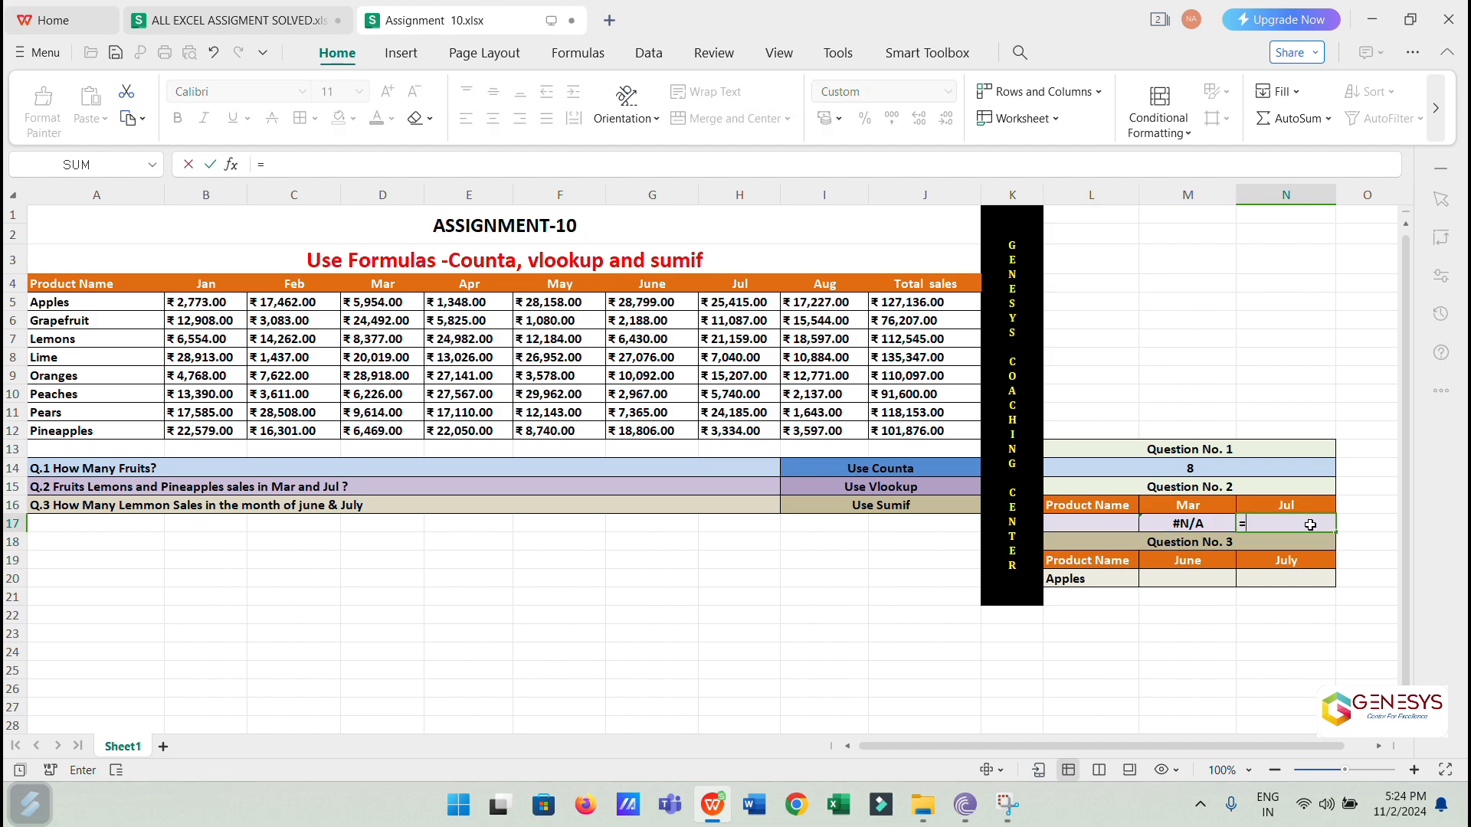
type("VLO")
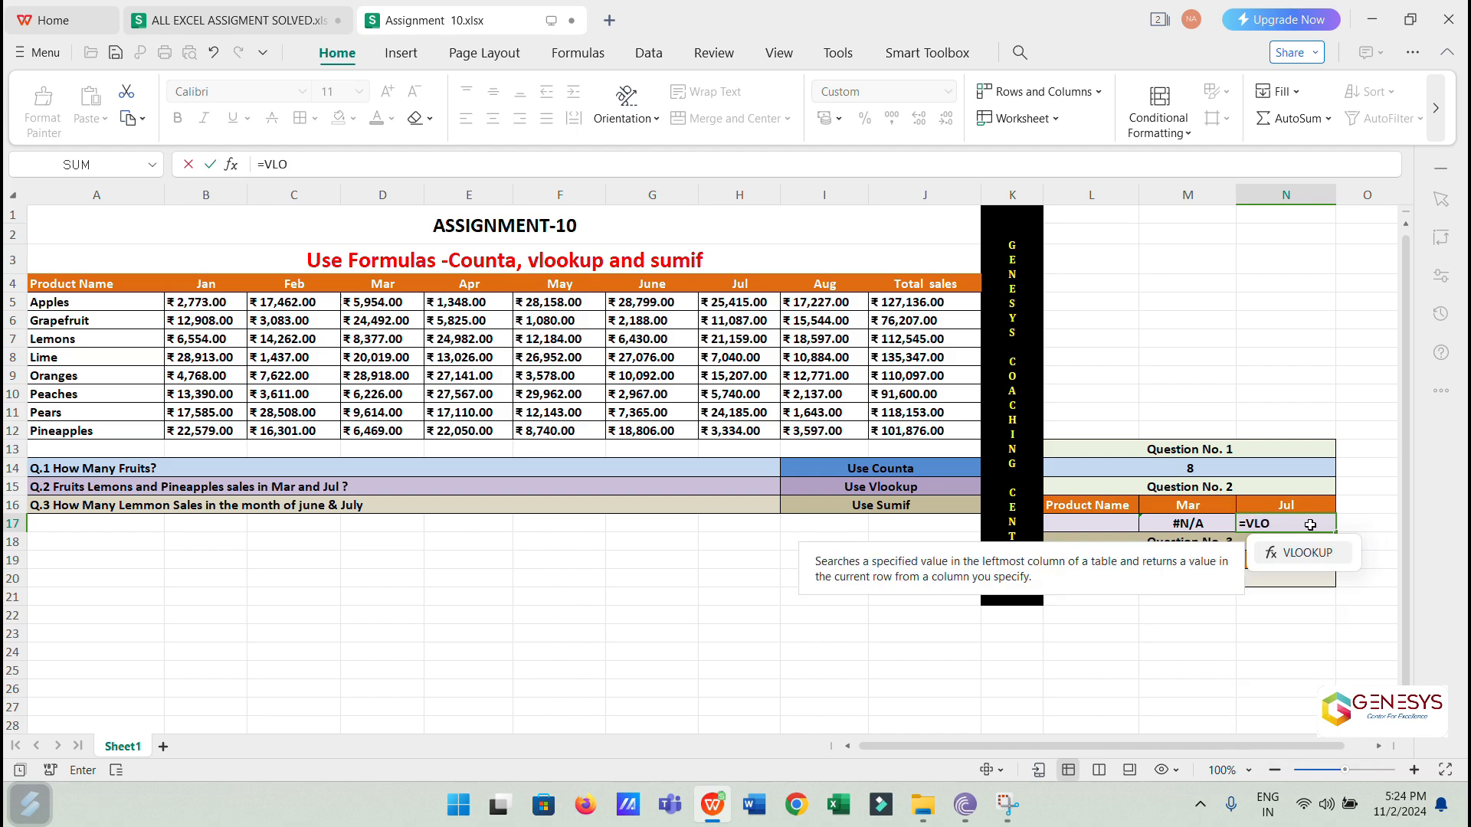
type("OKUP(")
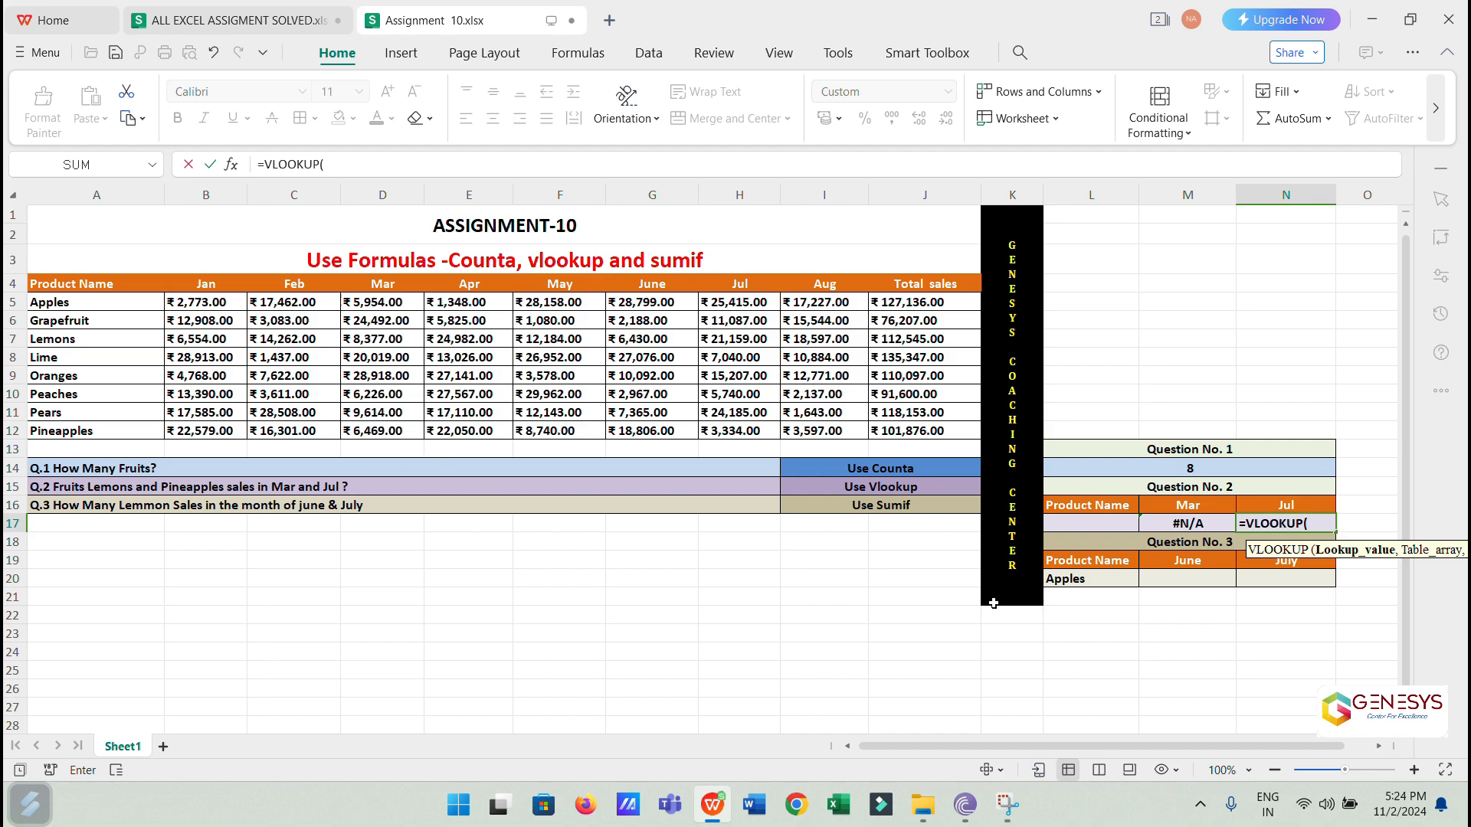
left_click(1075, 523)
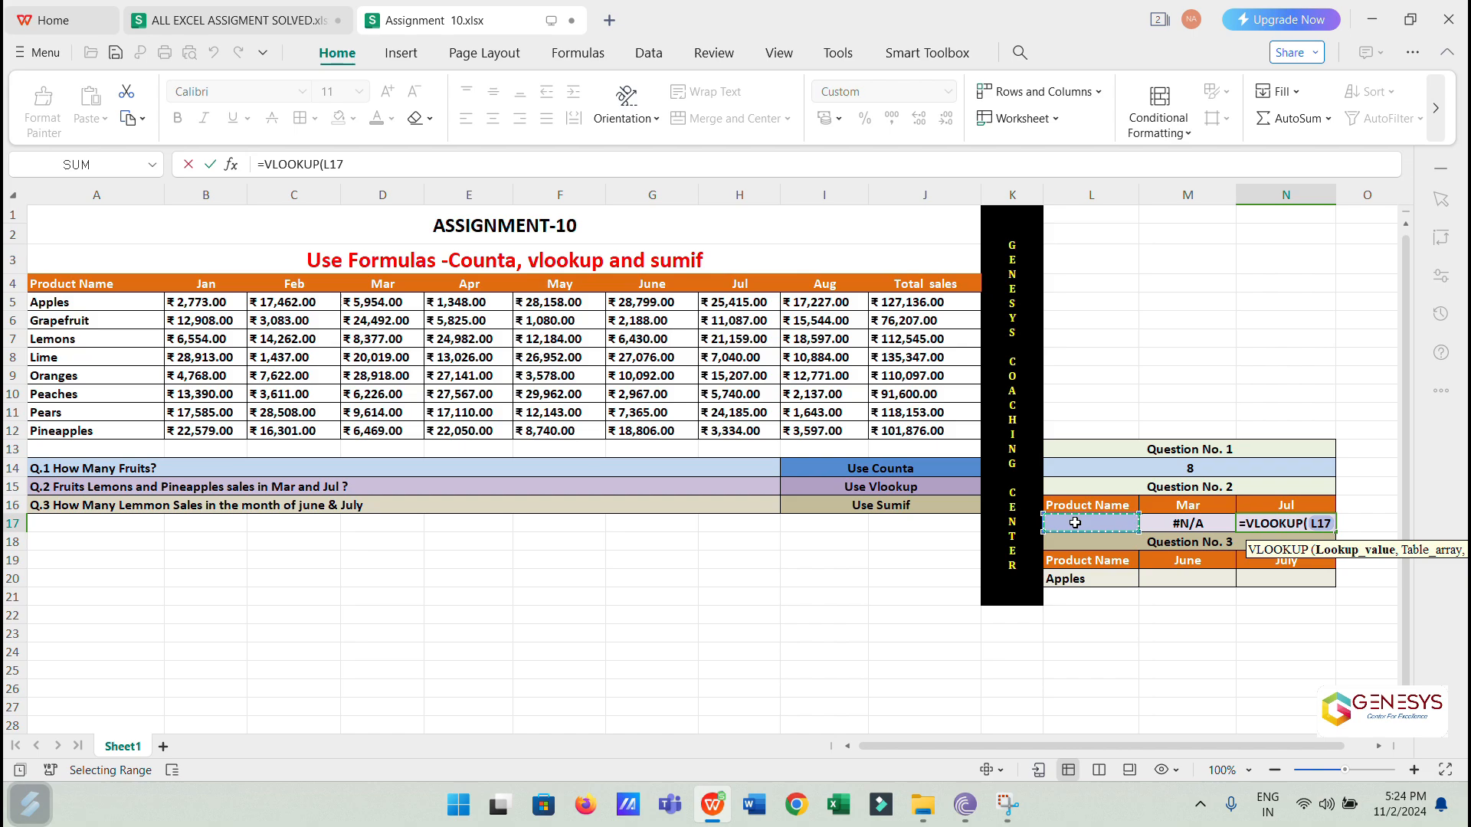
left_click(373, 168)
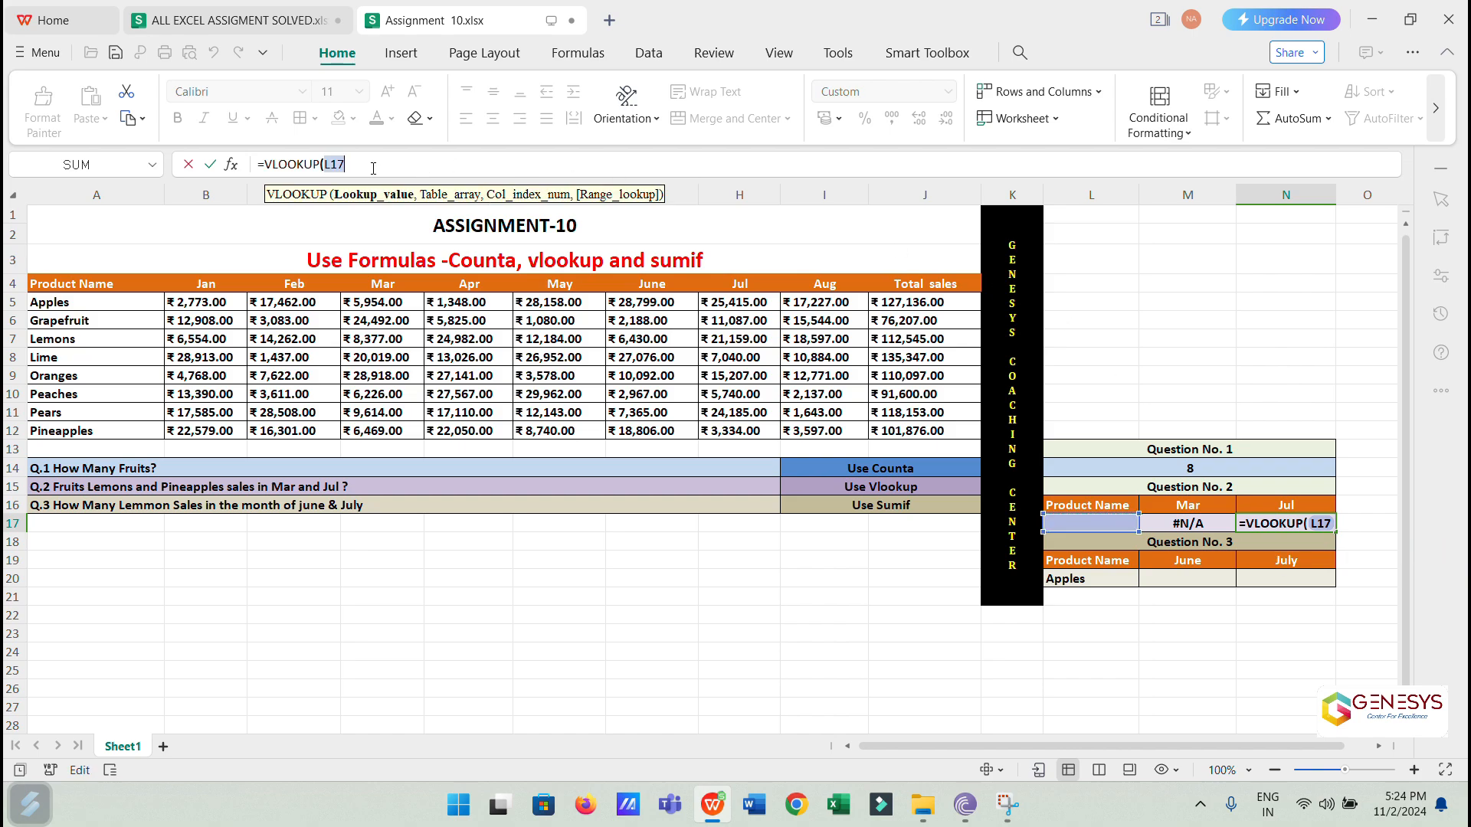
type(",")
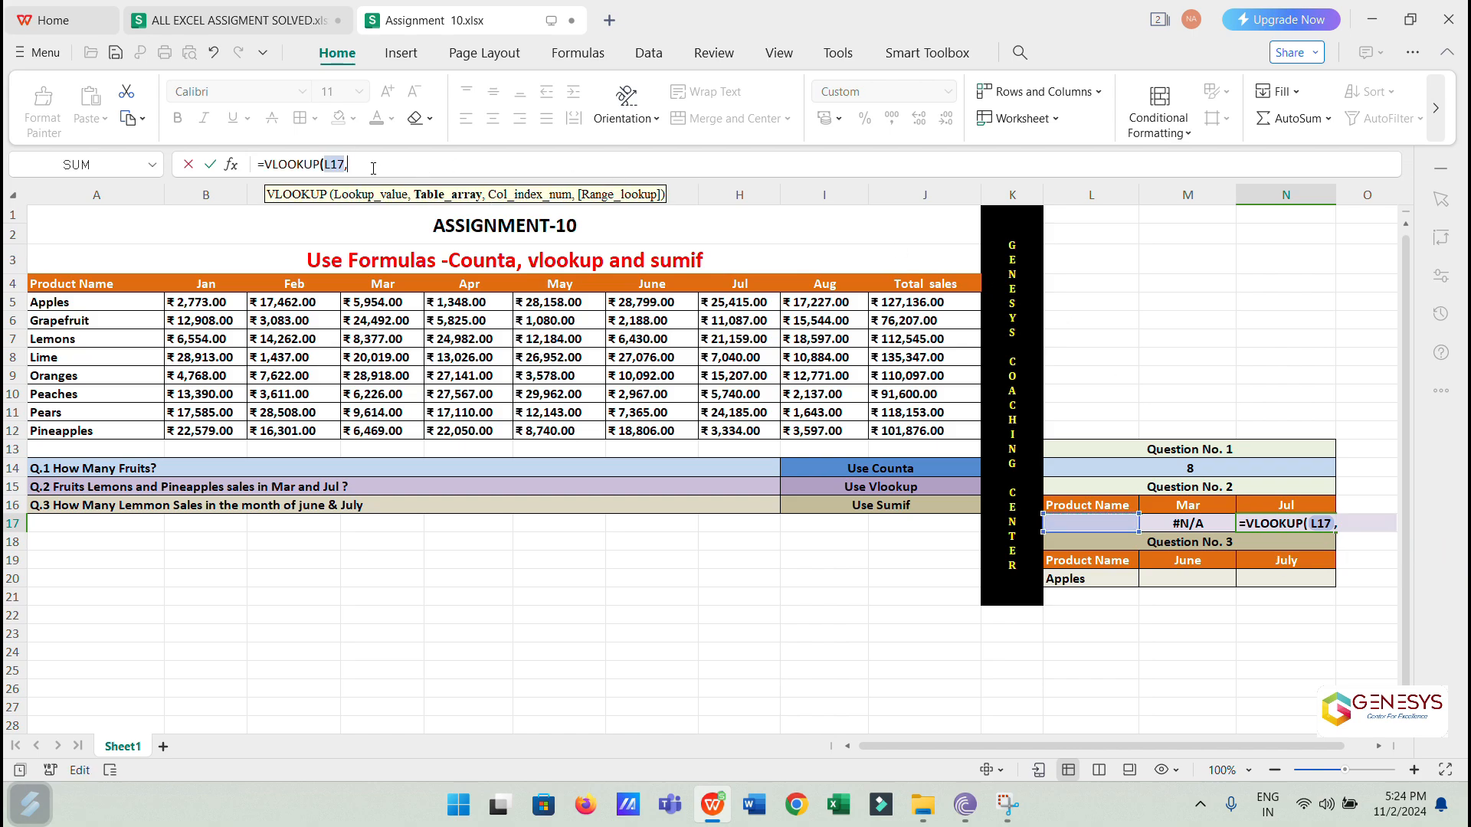
left_click_drag(89, 287, 887, 435)
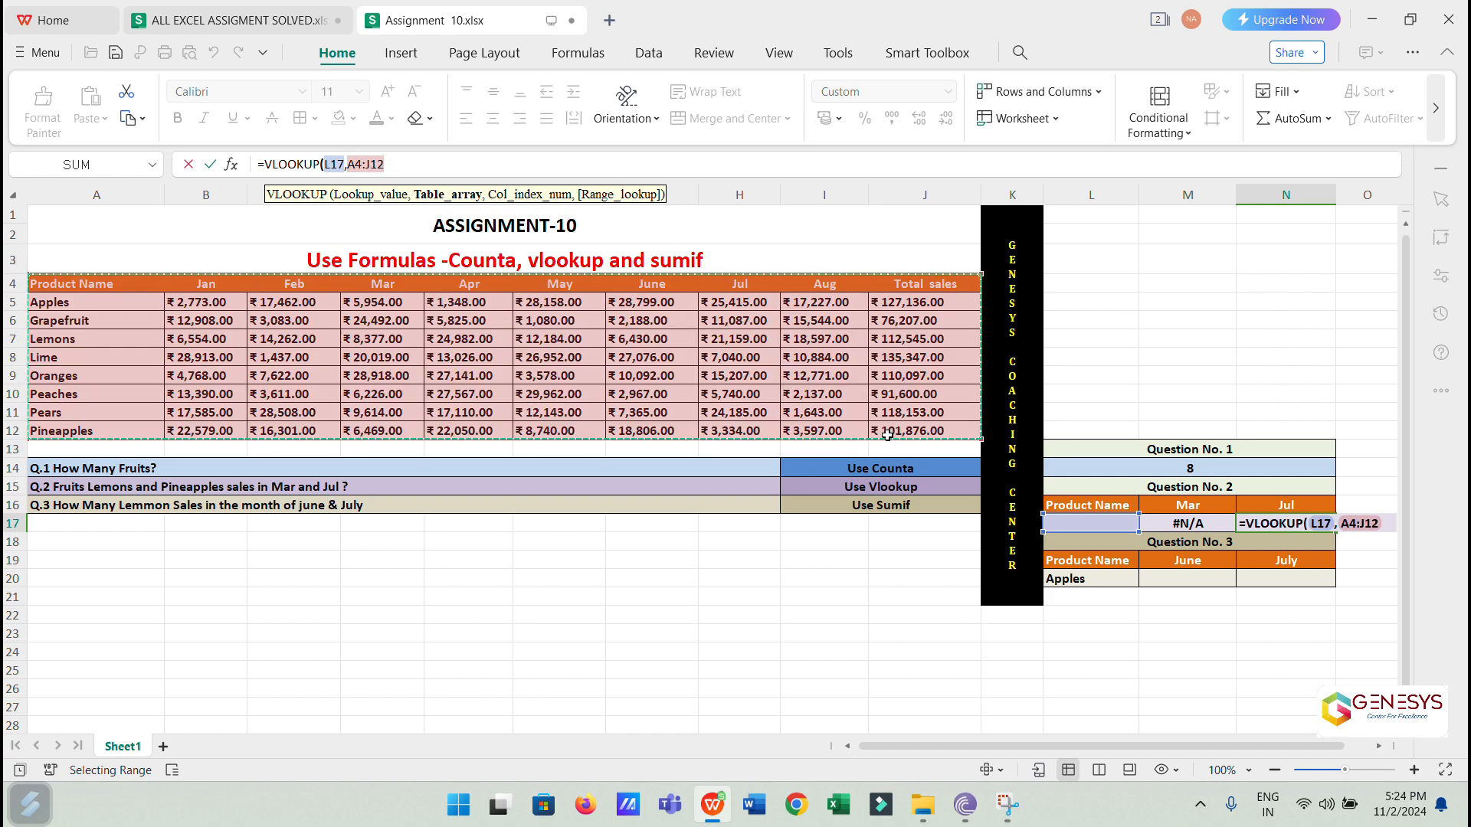
type(",")
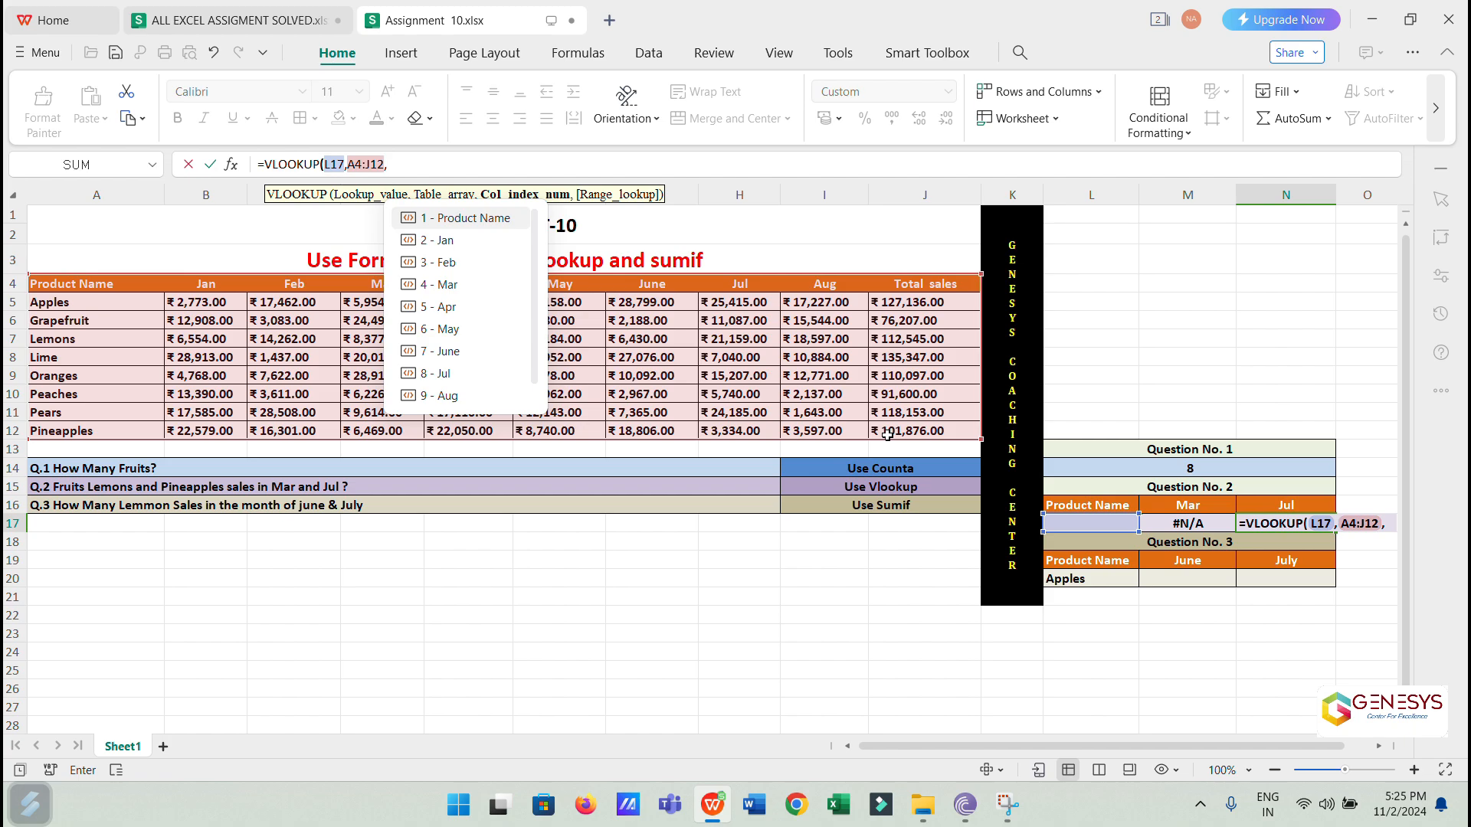
left_click(408, 158)
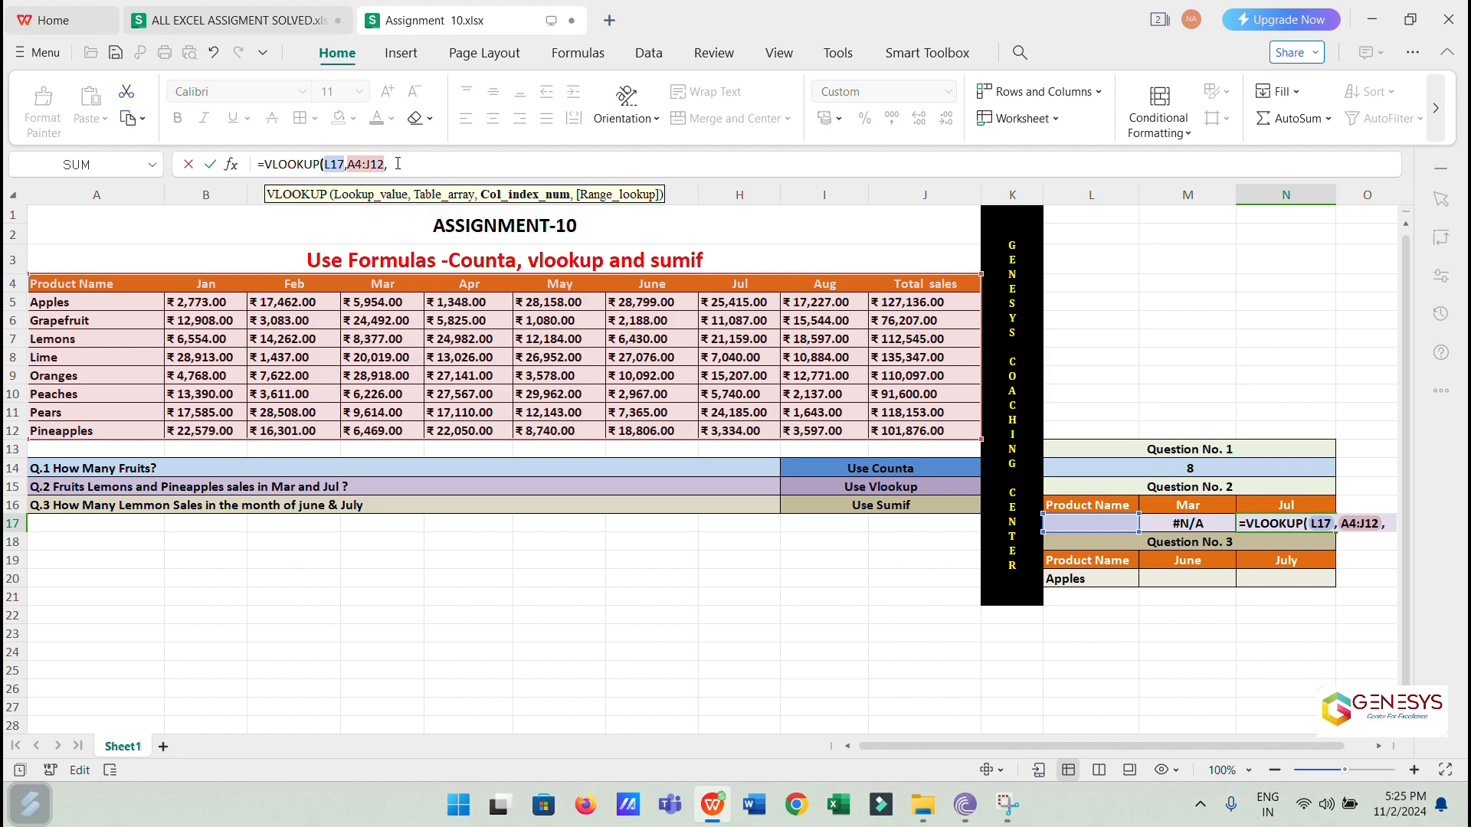
type("8,0")
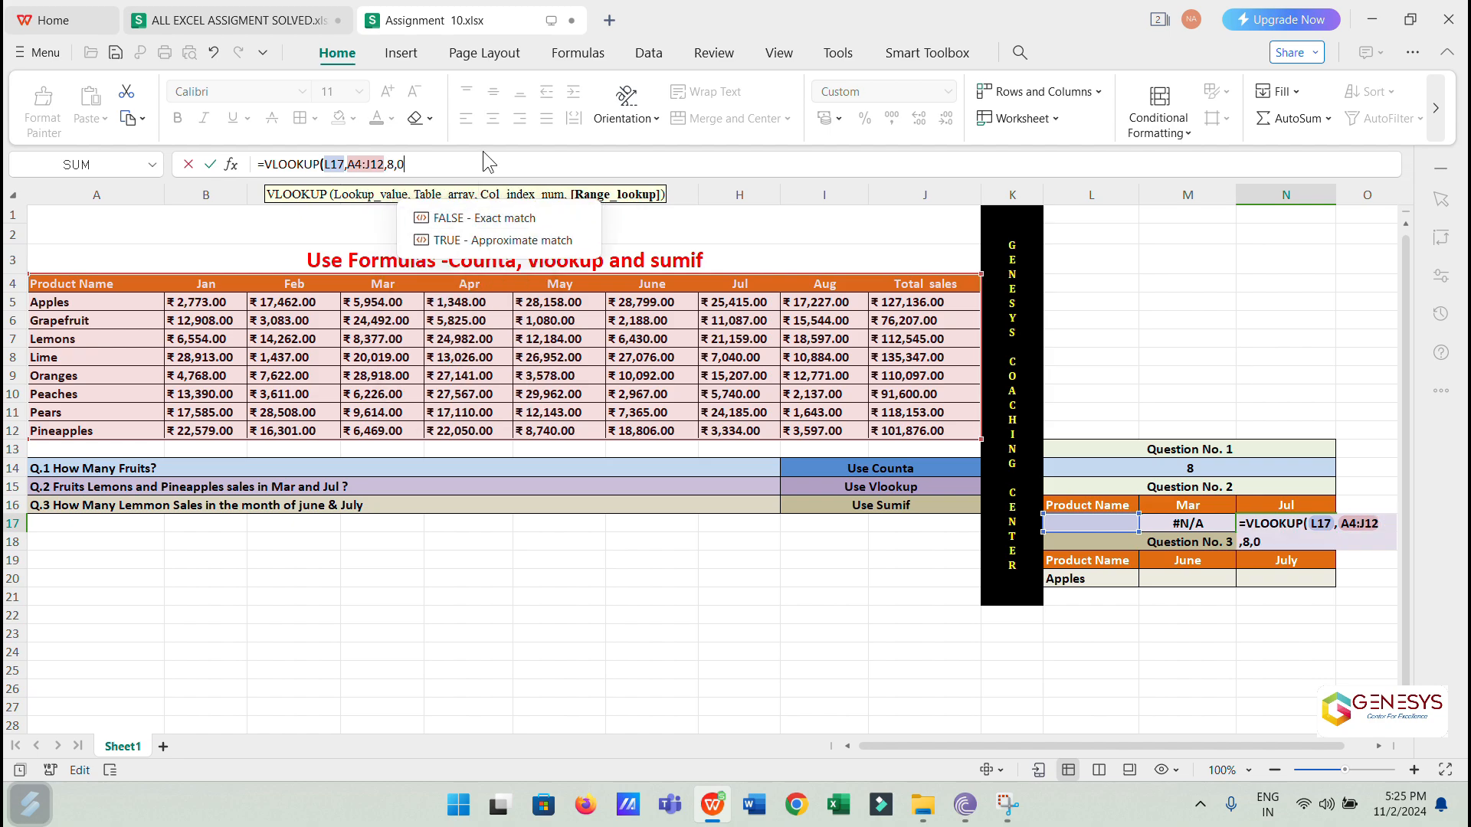
type(")")
key("Return")
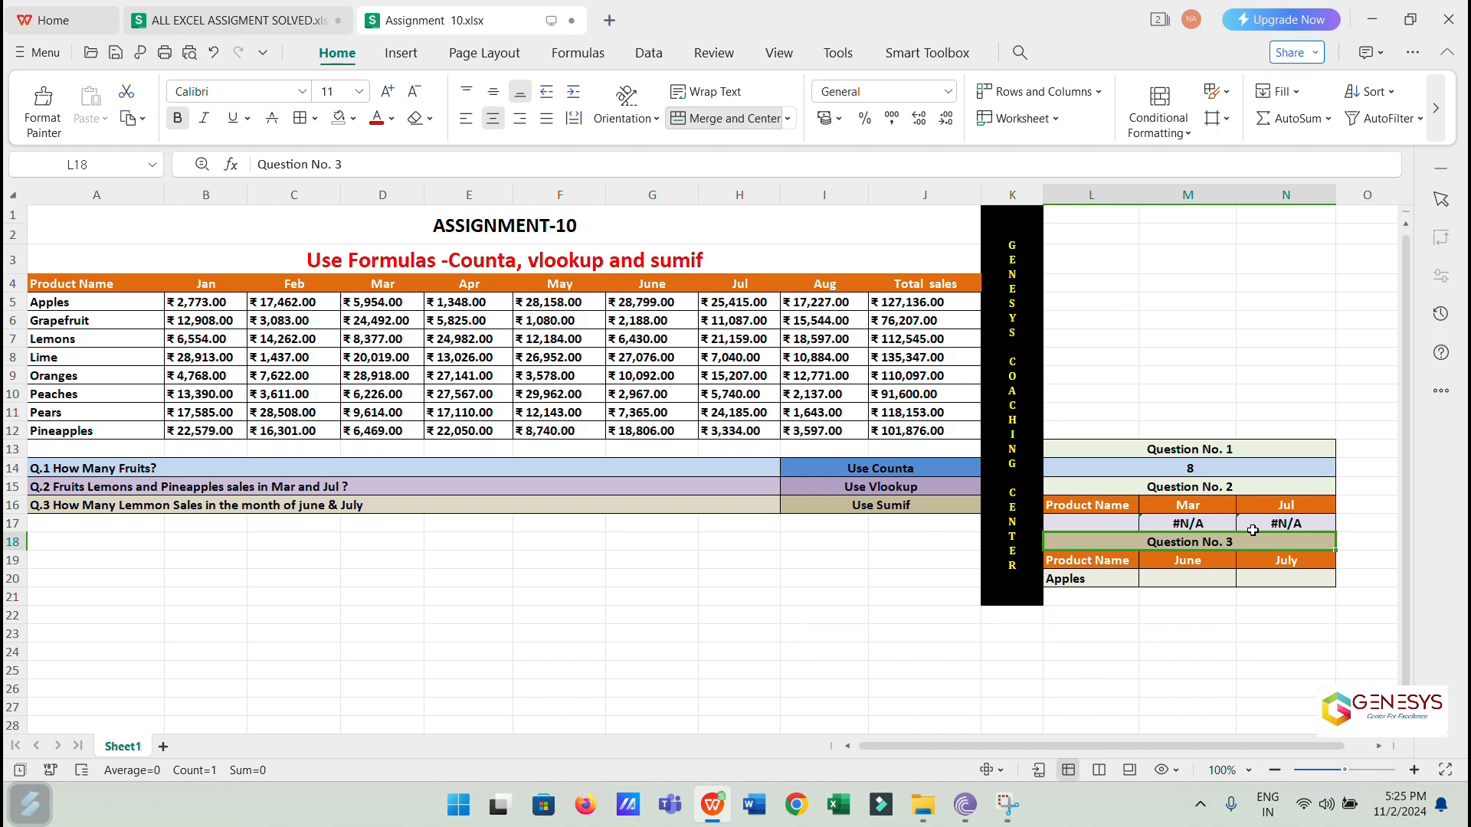
- Enter LEMONS as the product name in L17 for Question No. 2
left_click(1111, 522)
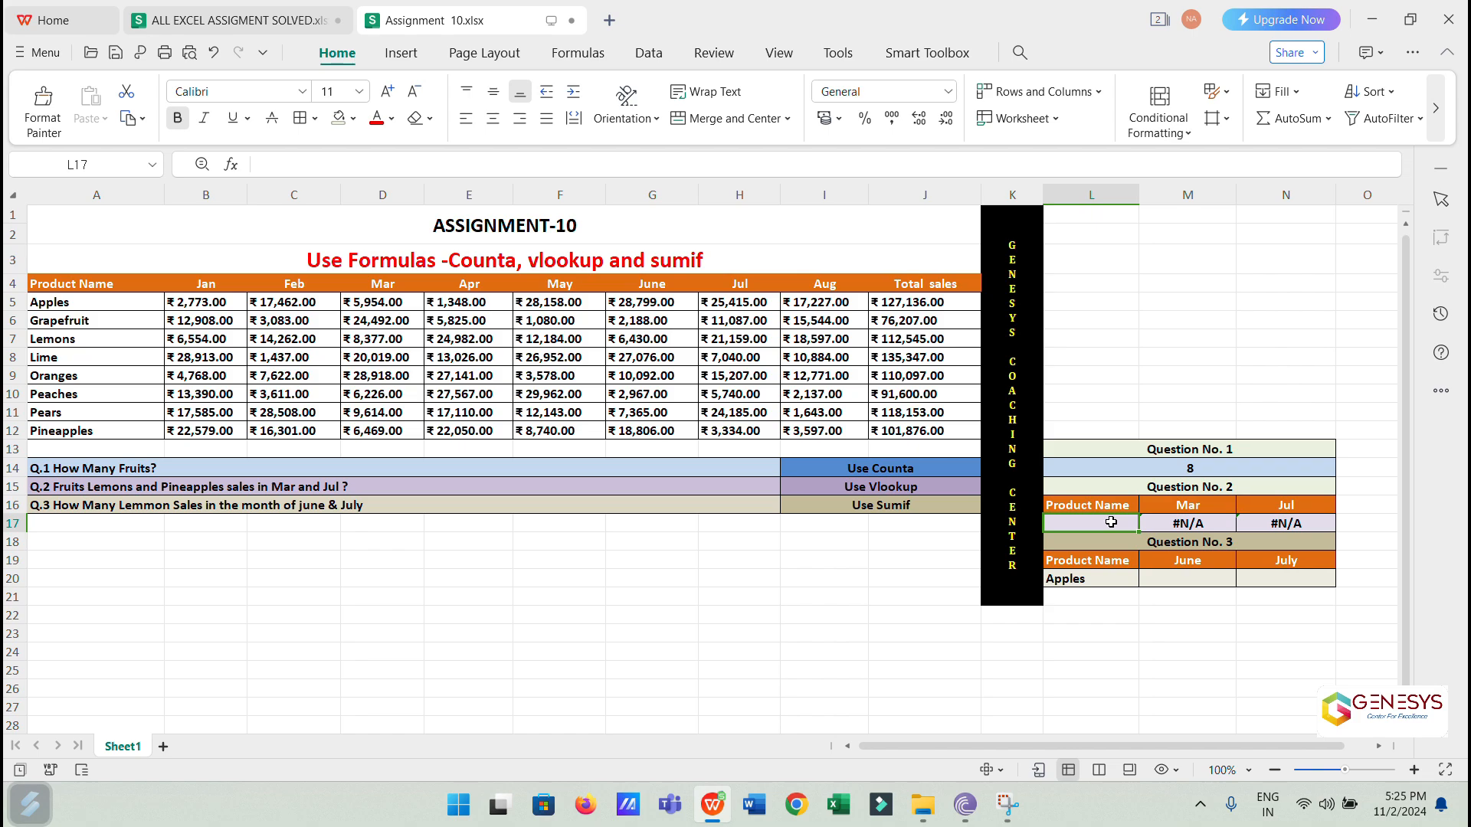
type("LEMO")
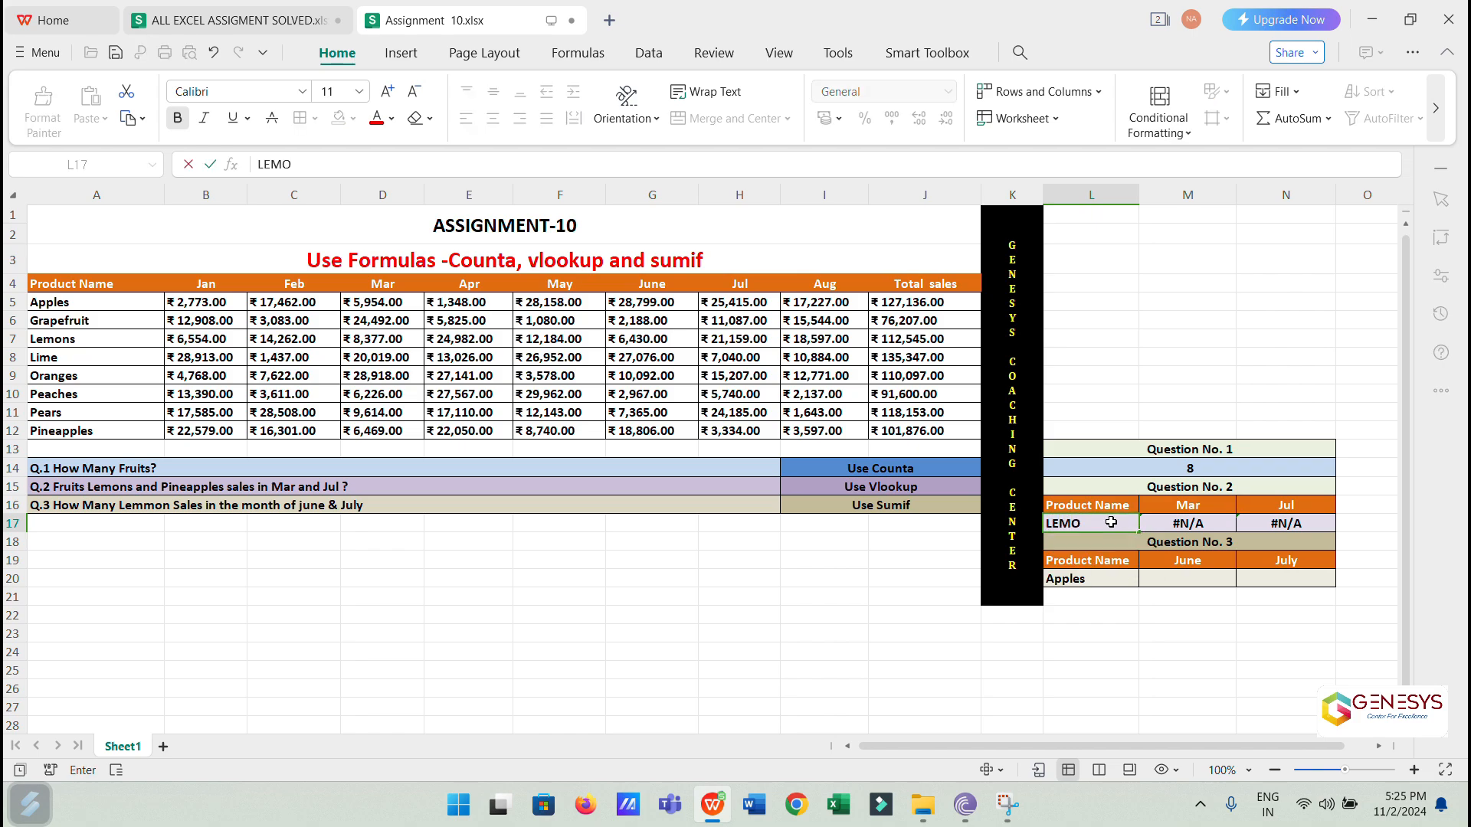
type("NS")
key("Return")
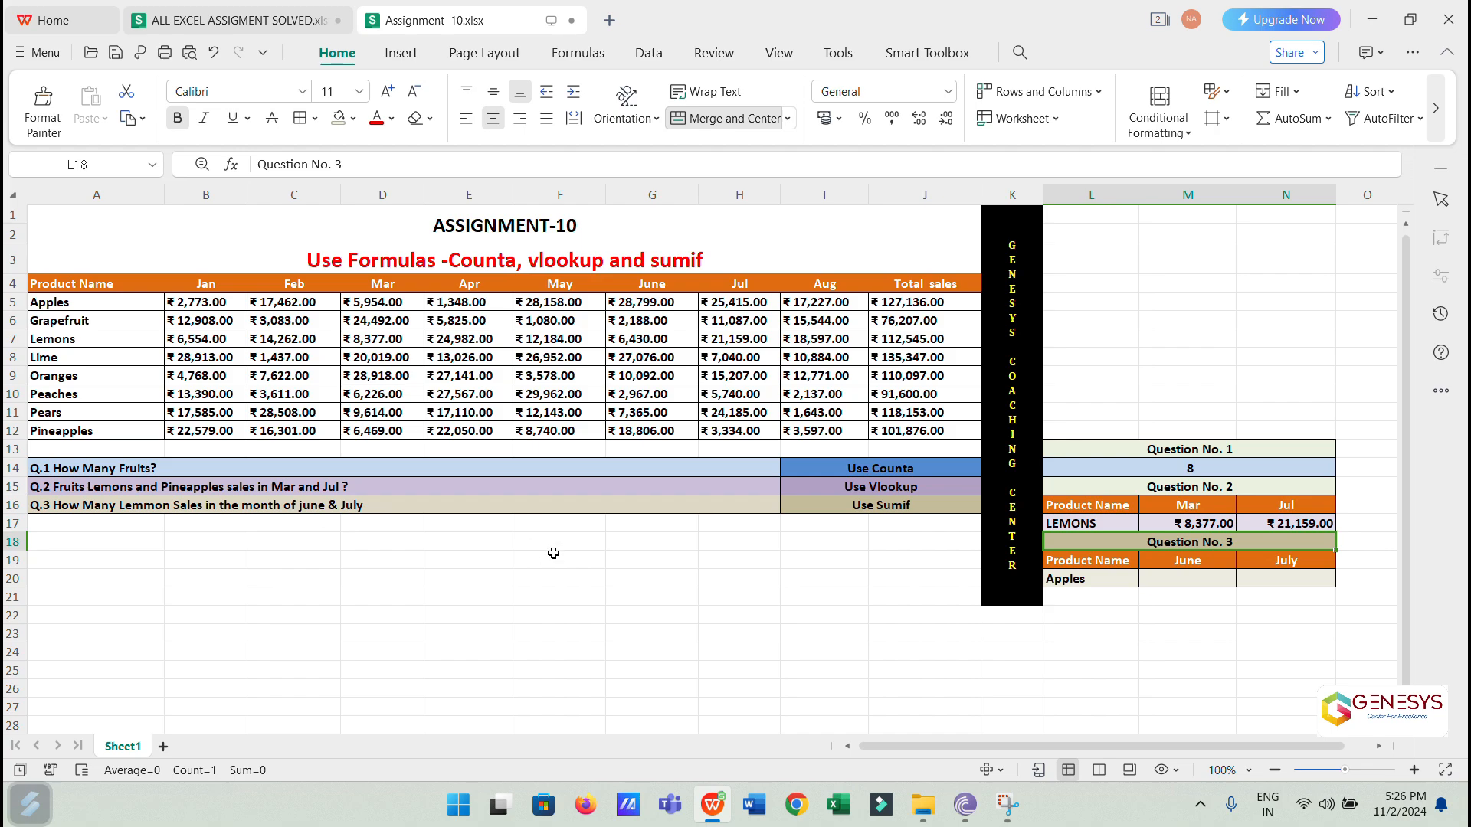
left_click_drag(98, 306, 110, 431)
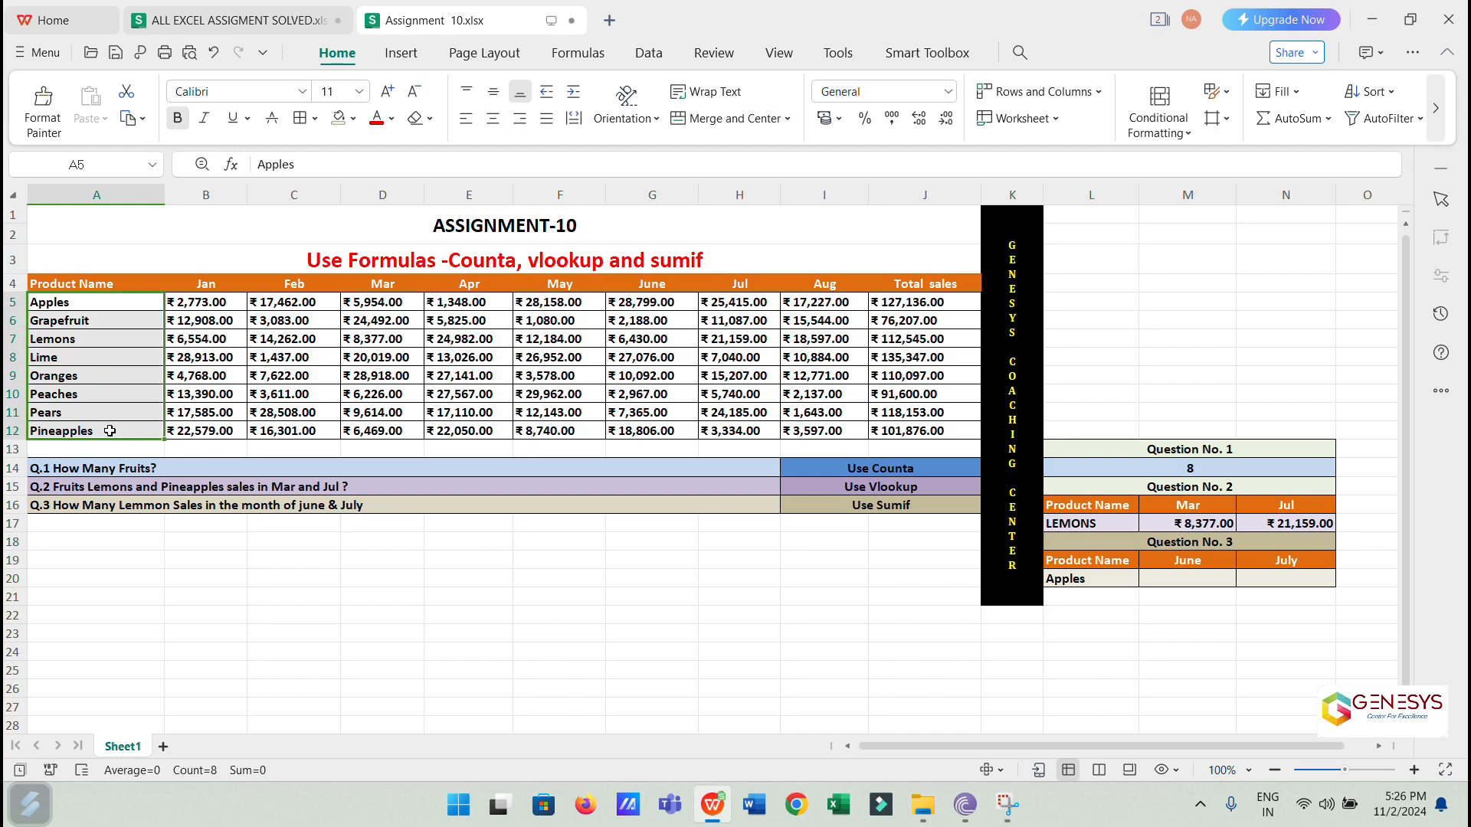
left_click_drag(271, 305, 299, 431)
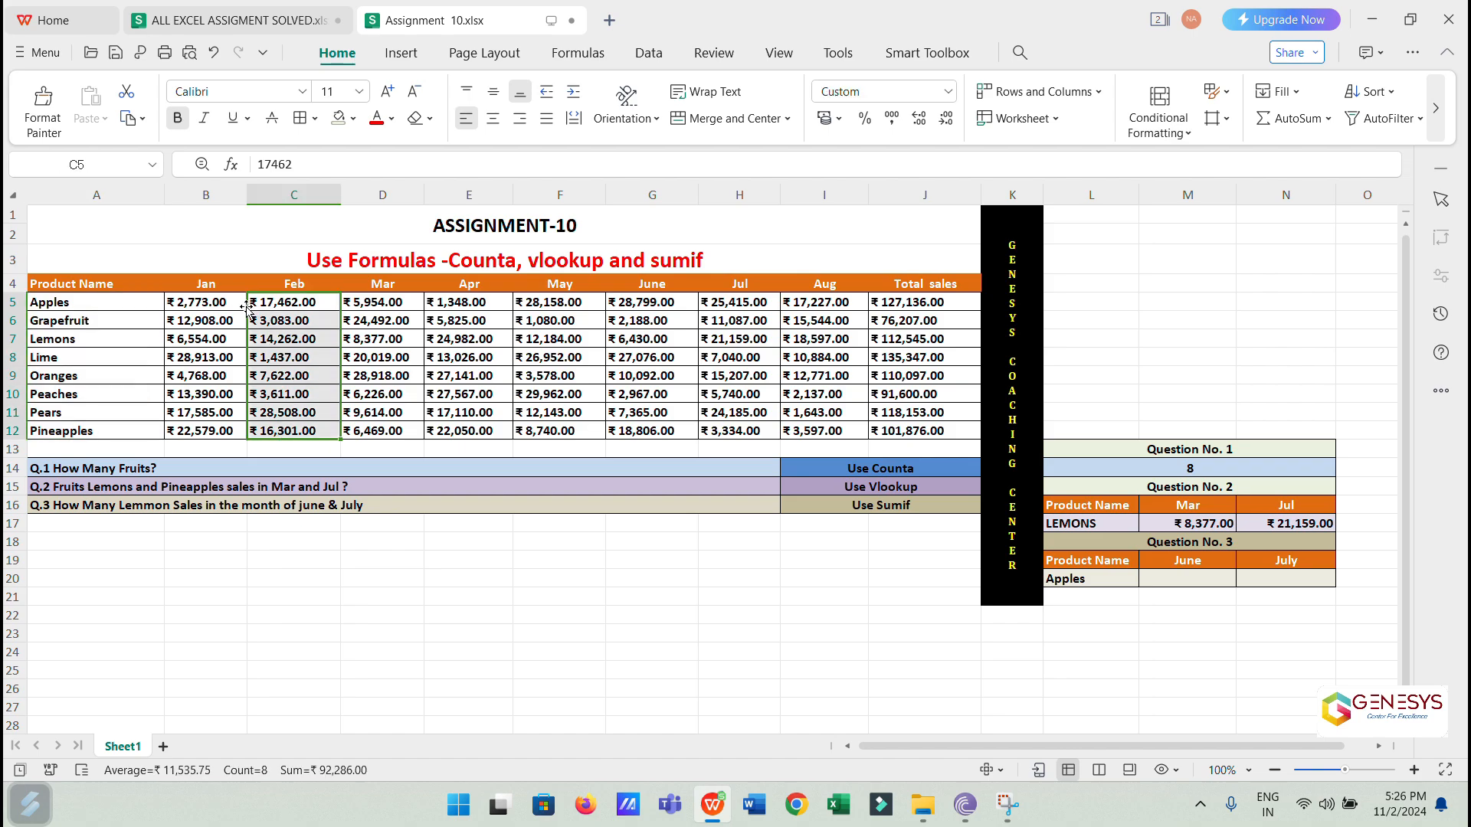
left_click(879, 512)
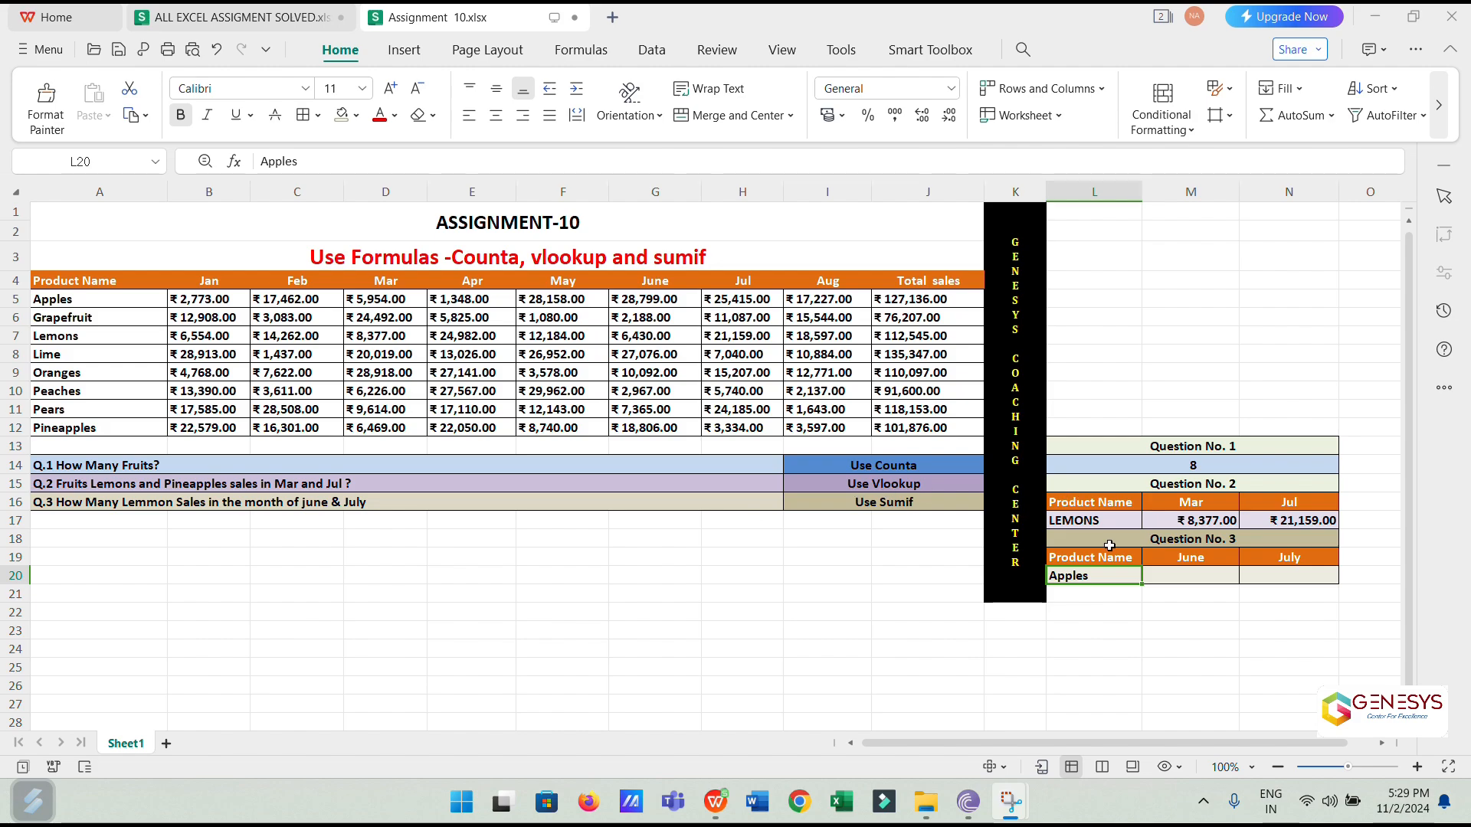
left_click(1174, 574)
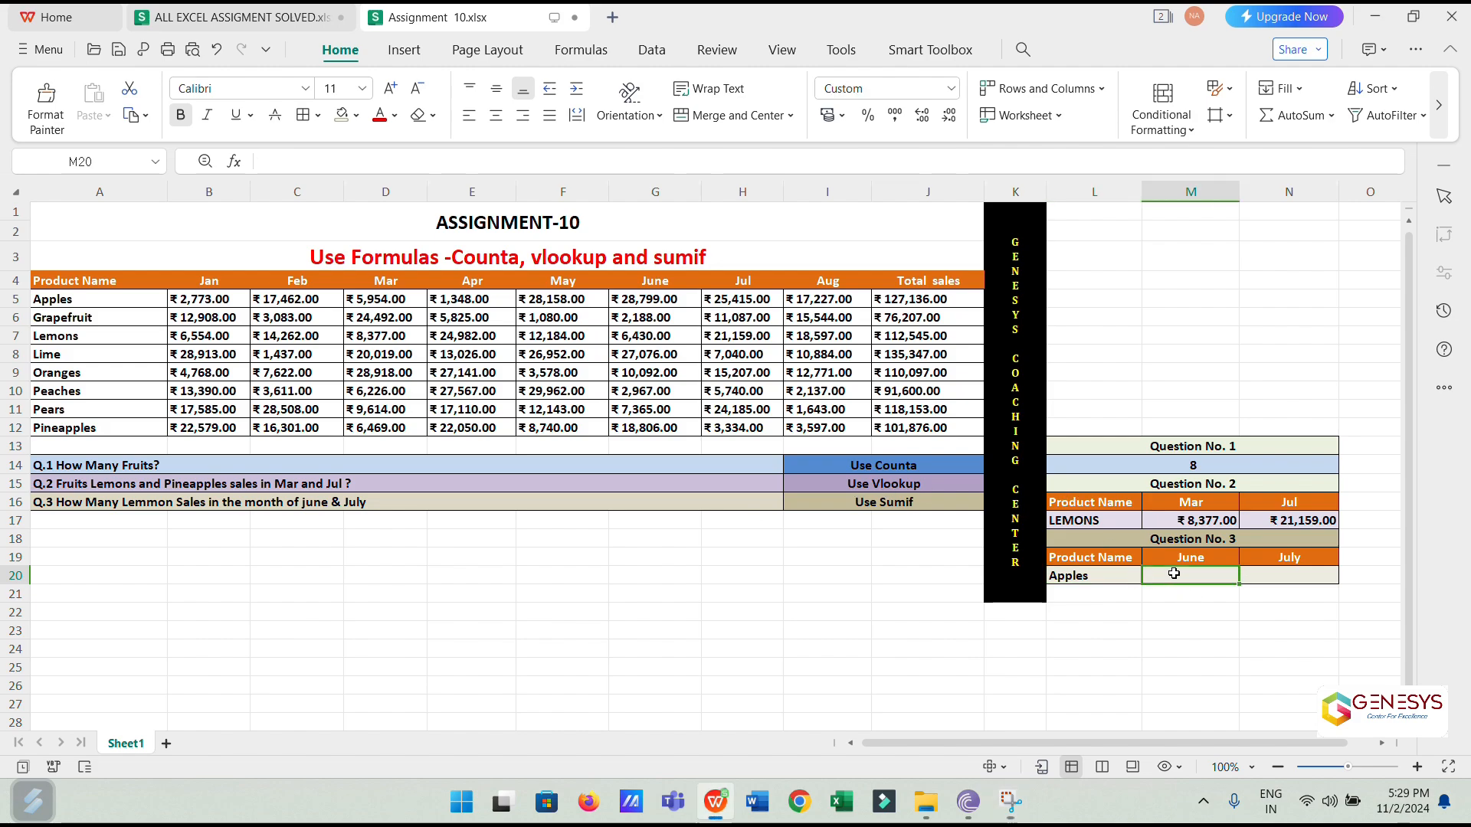
left_click(1122, 580)
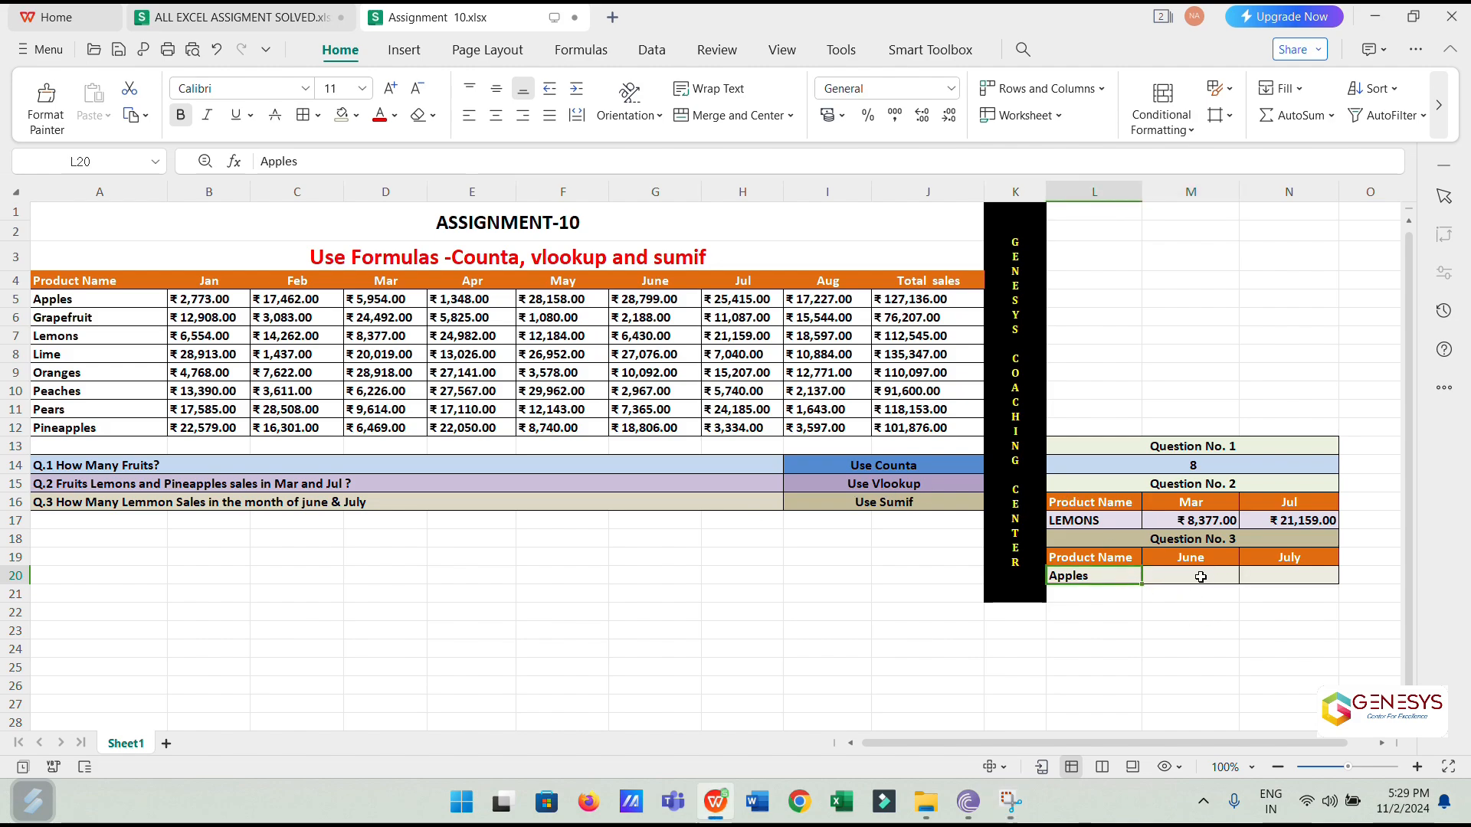
- Calculate the June sales of Apples for Question No. 3 in M20 with =SUMIF(A5:A12,L20,G5:G12)
left_click(1199, 577)
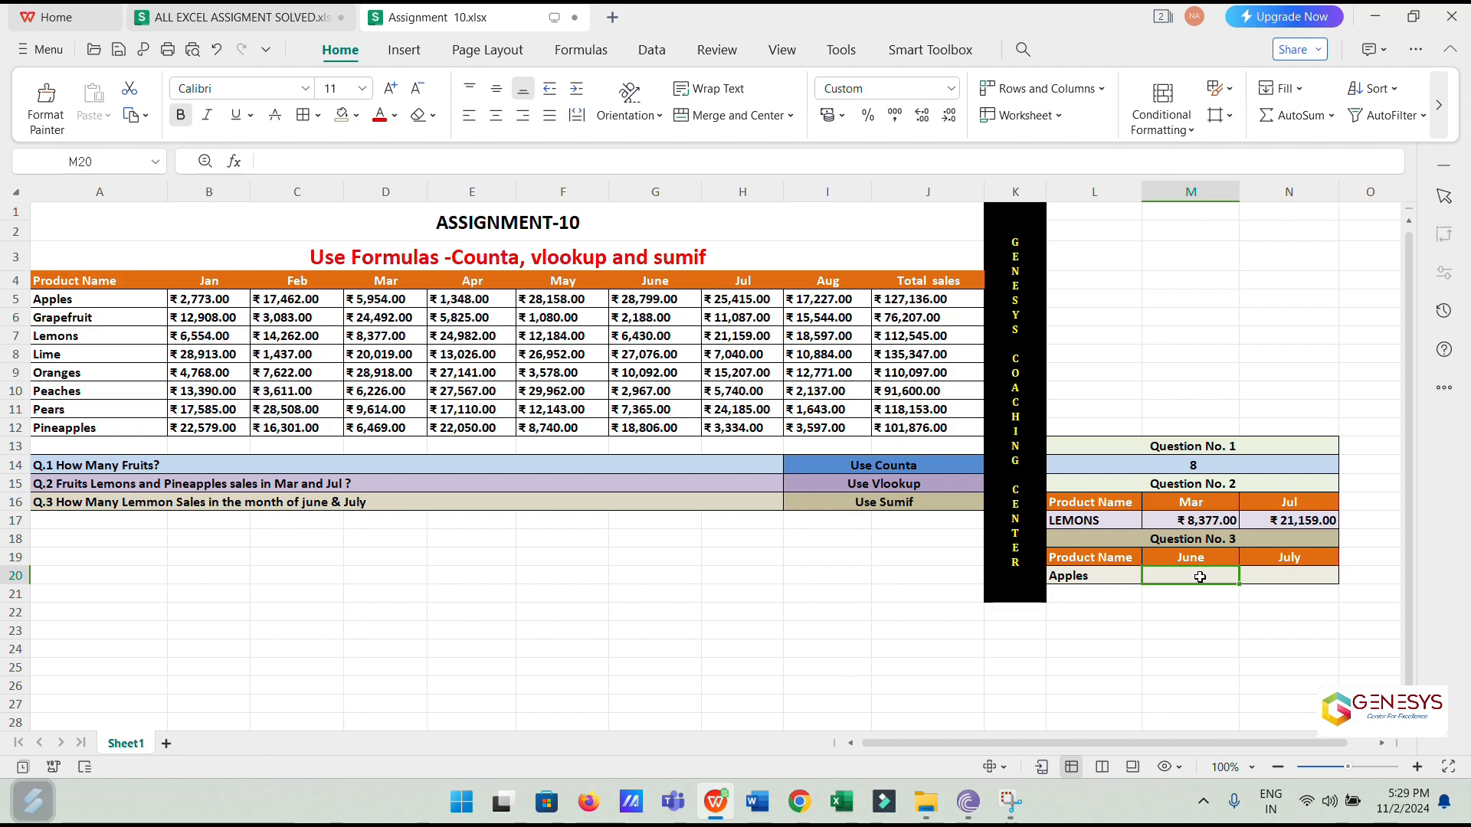
type("=")
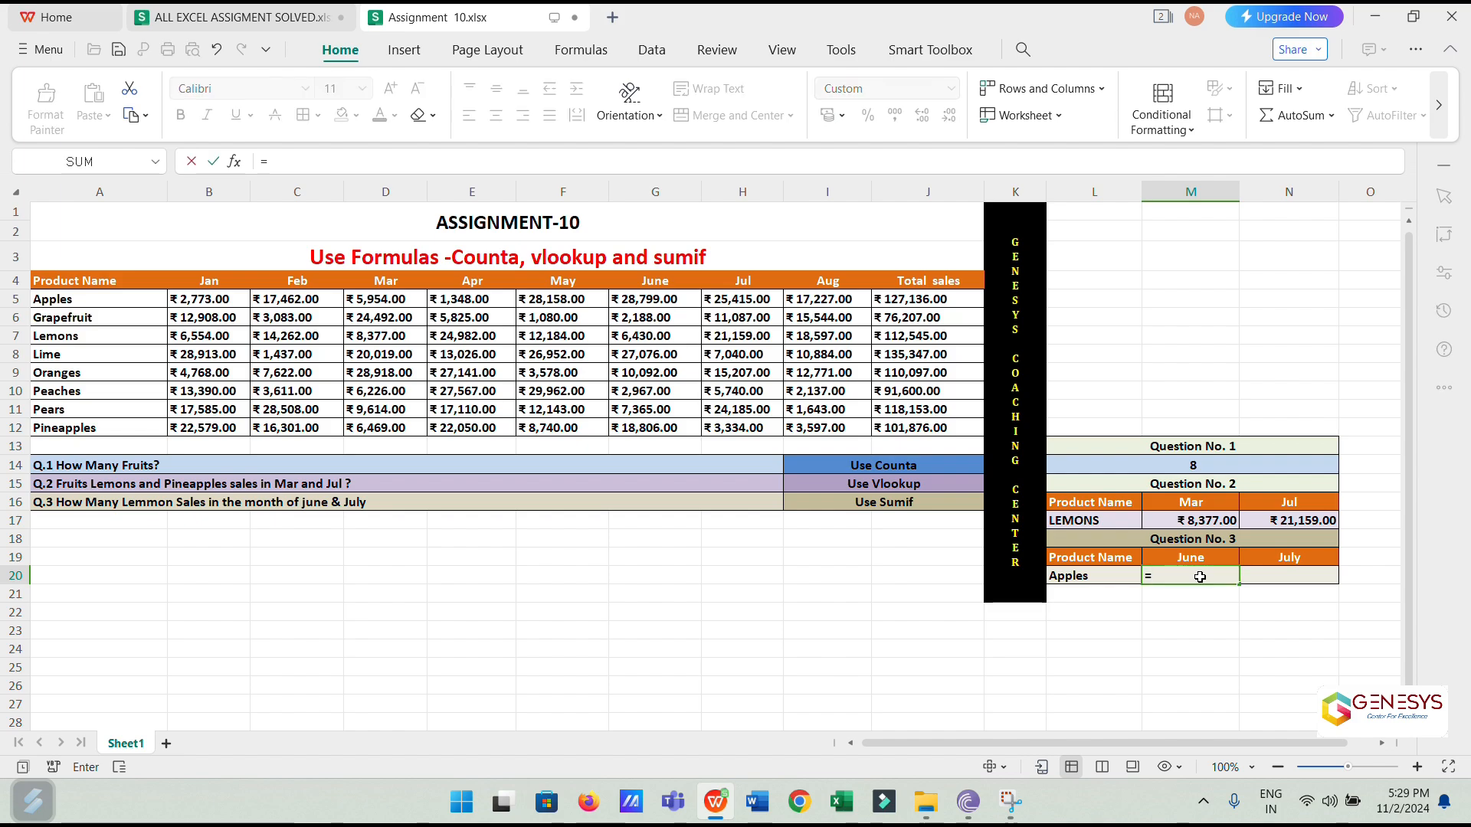
type("SUM")
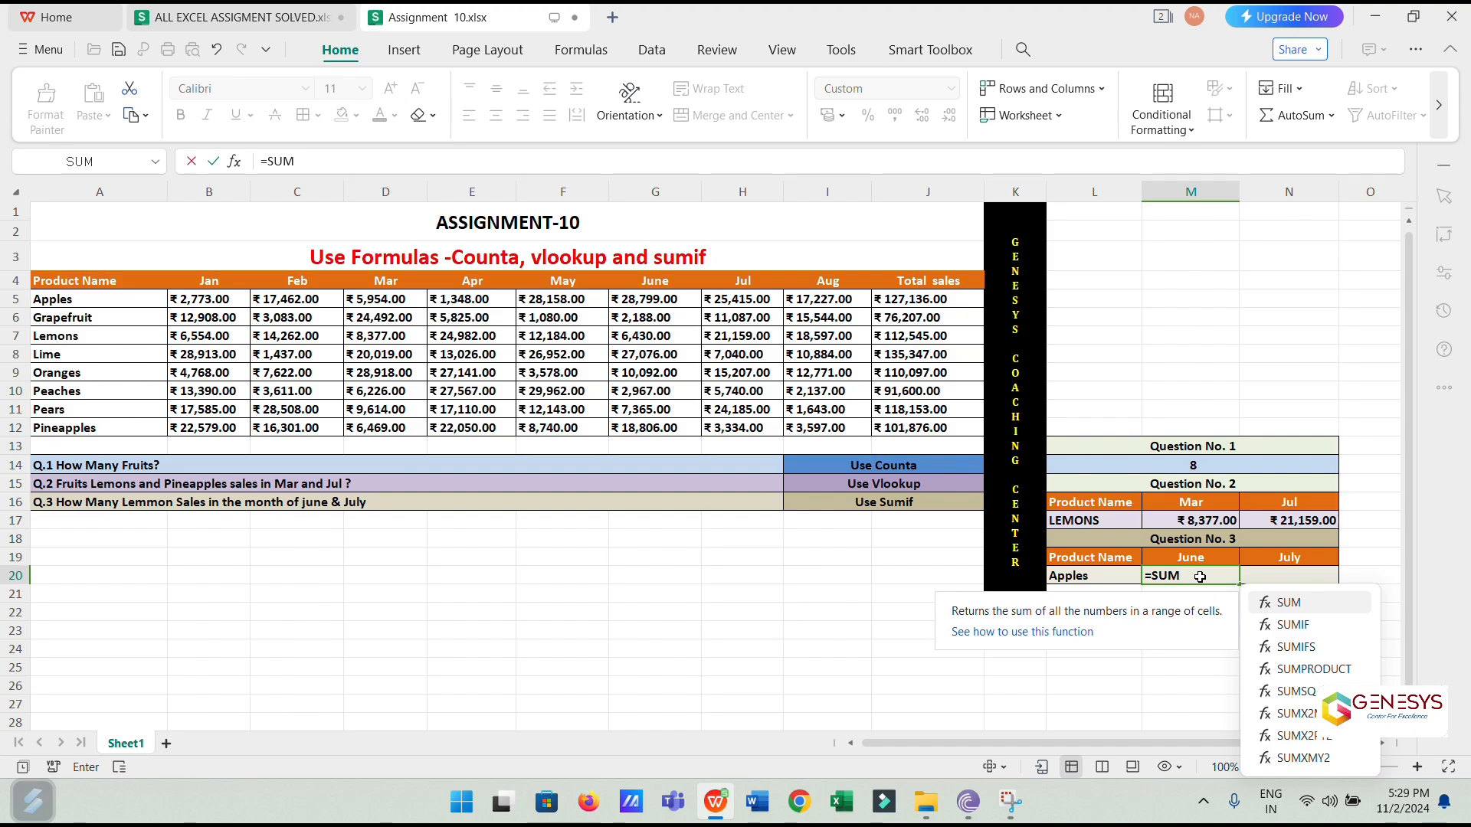
type("IF(")
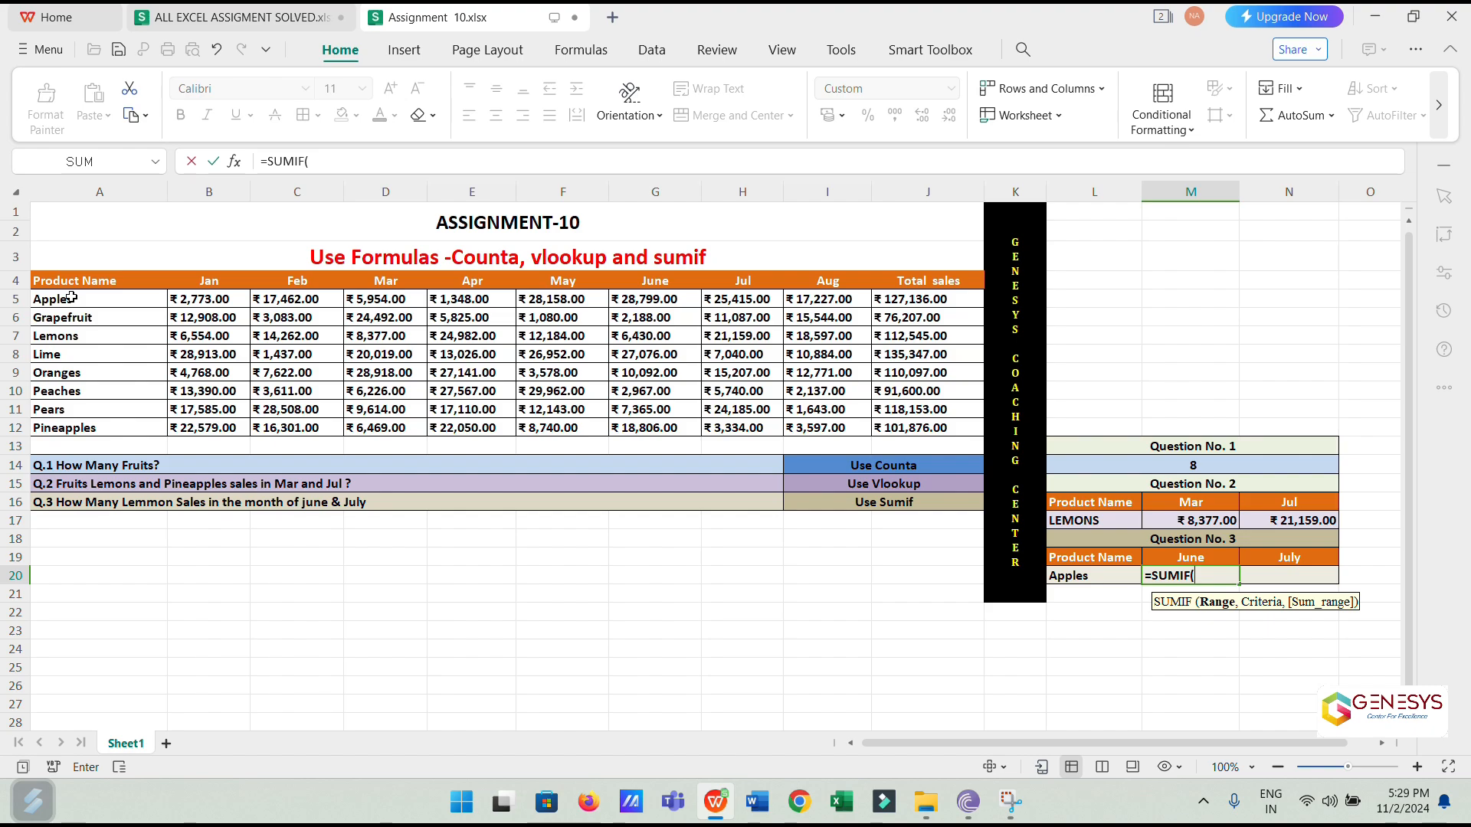
left_click_drag(71, 297, 76, 429)
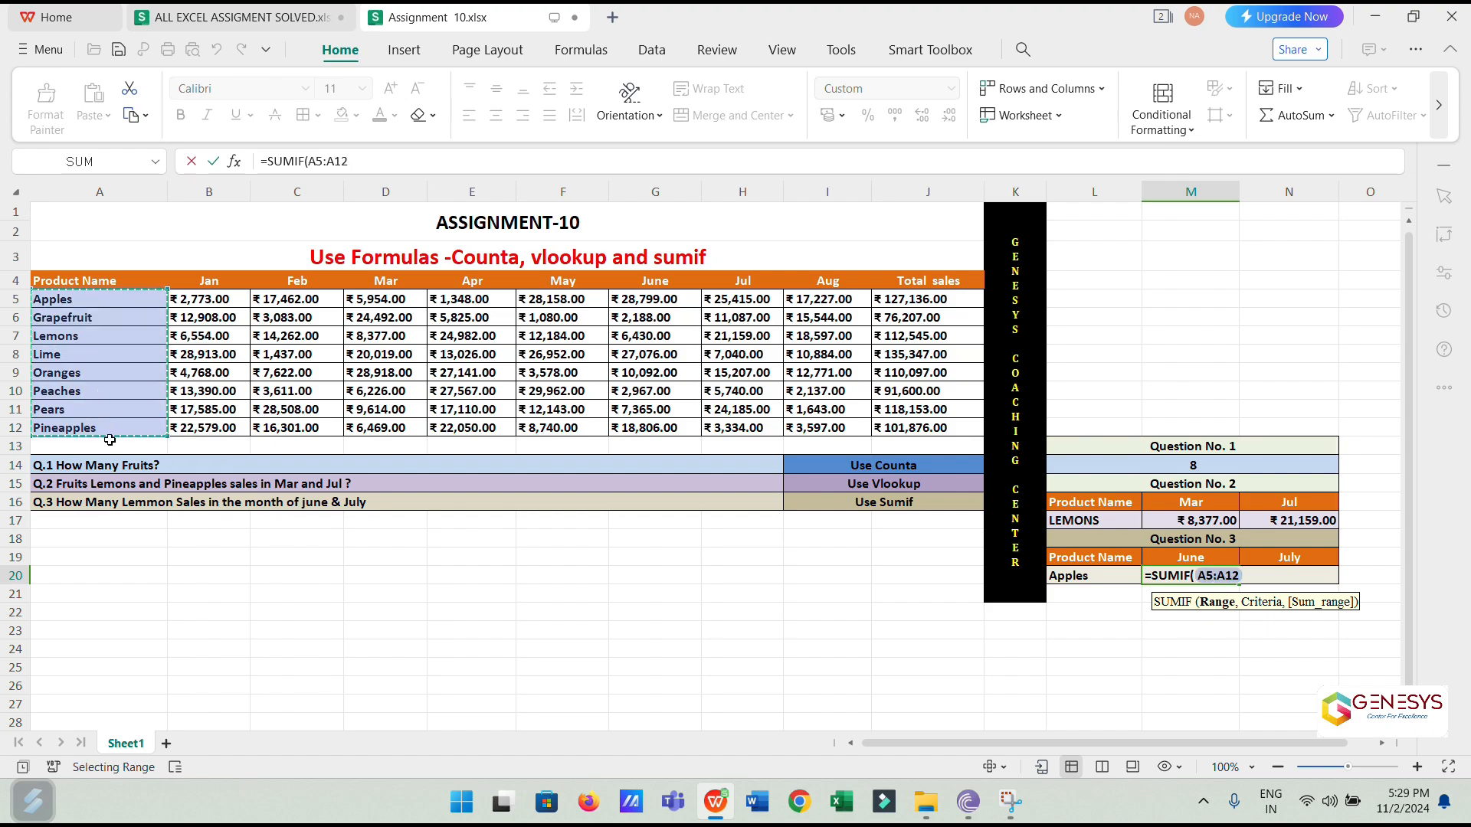
type(",")
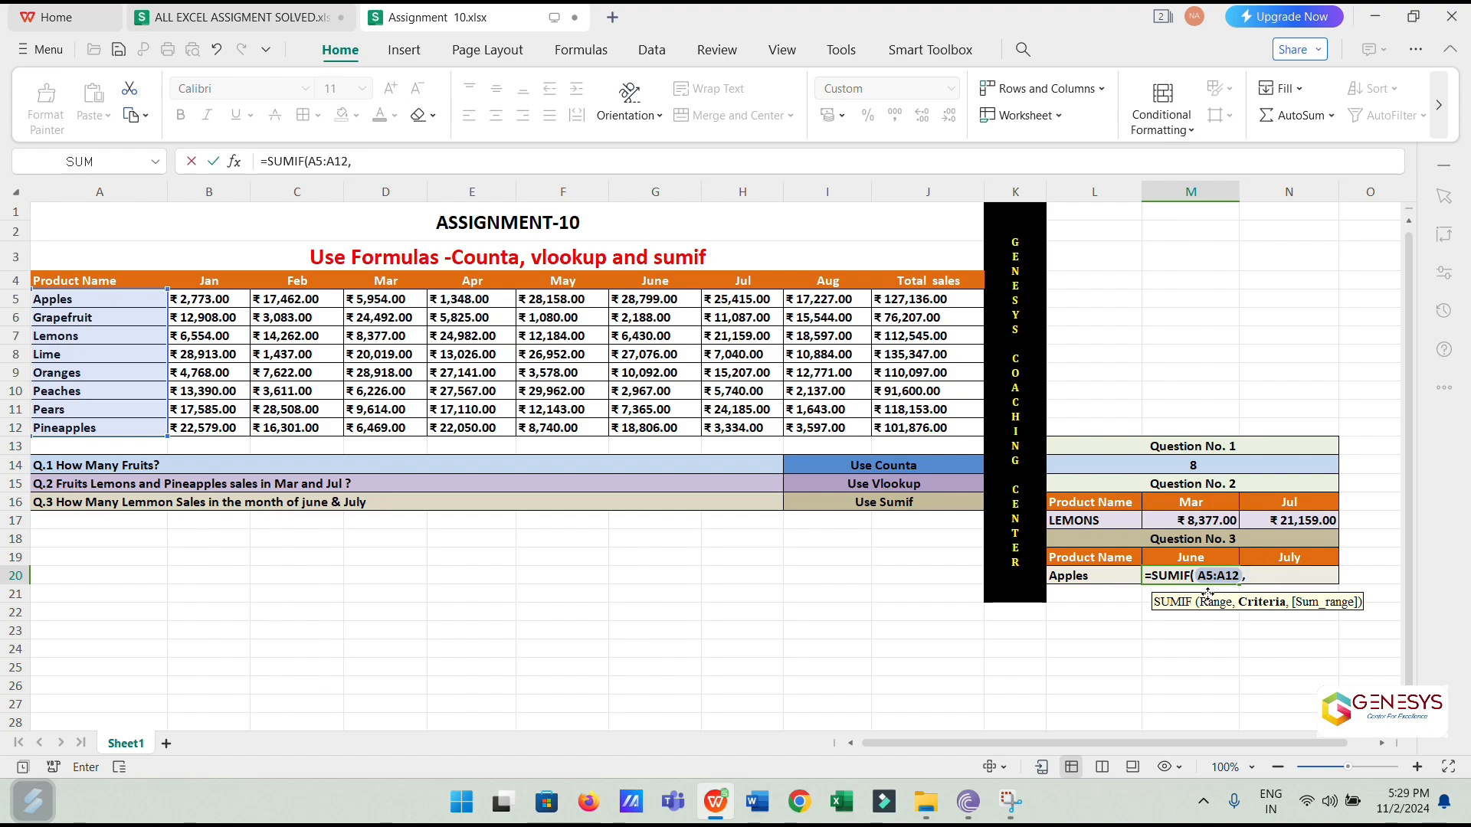
left_click(1094, 580)
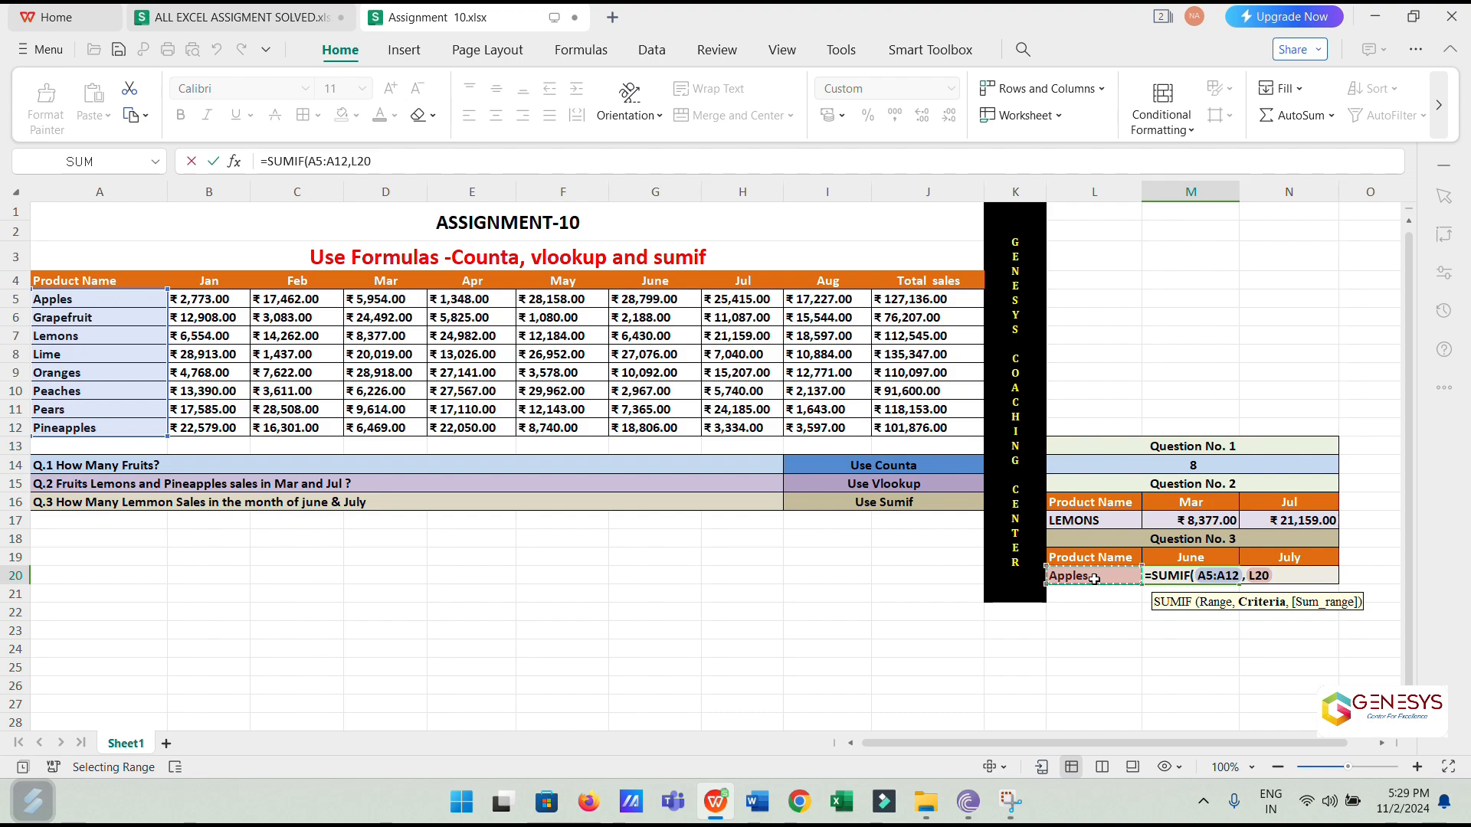
type(",")
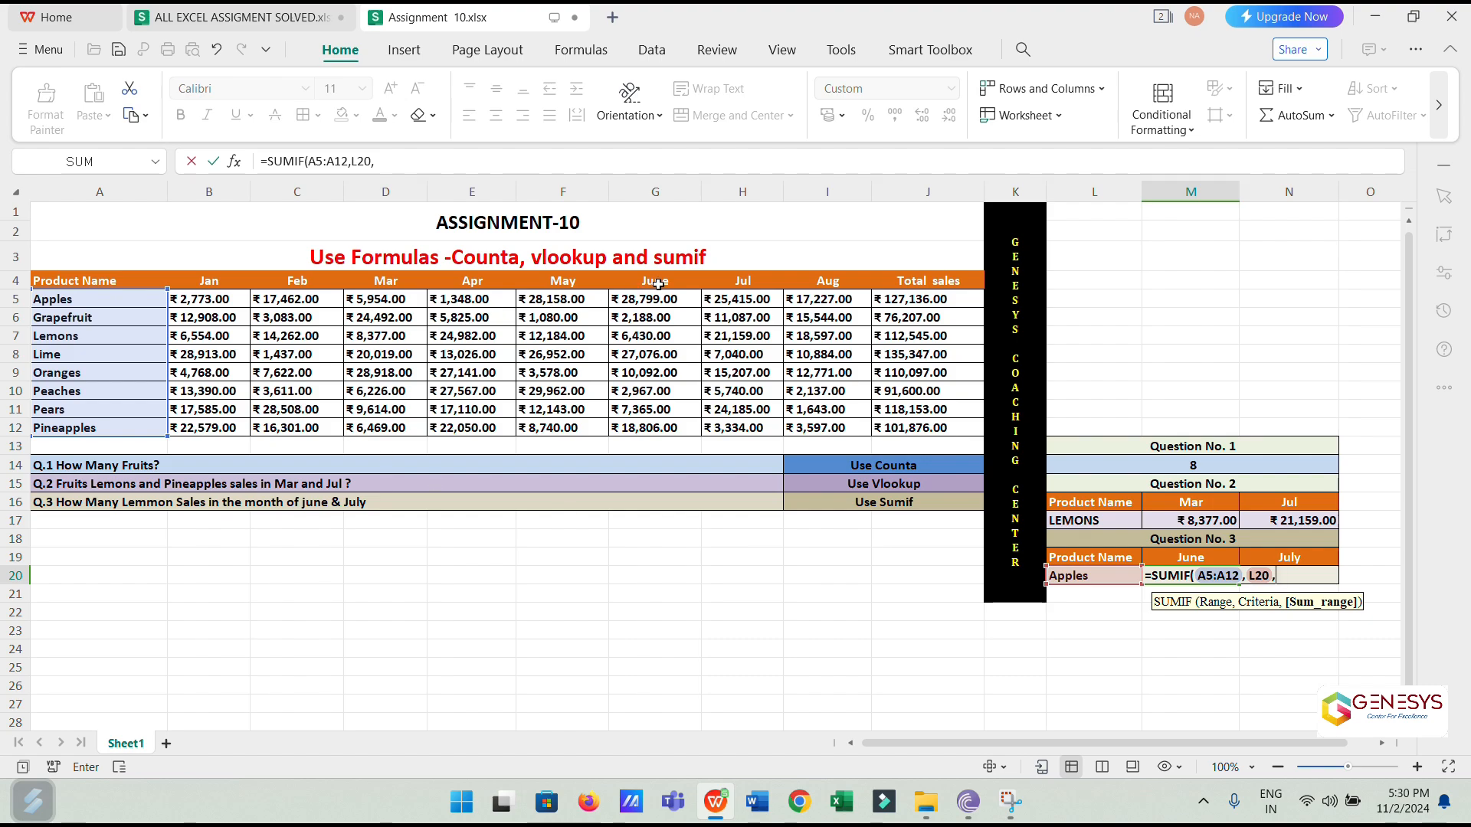
mouse_move(655, 300)
left_mouse_down()
mouse_move(673, 429)
mouse_move(695, 428)
left_mouse_up()
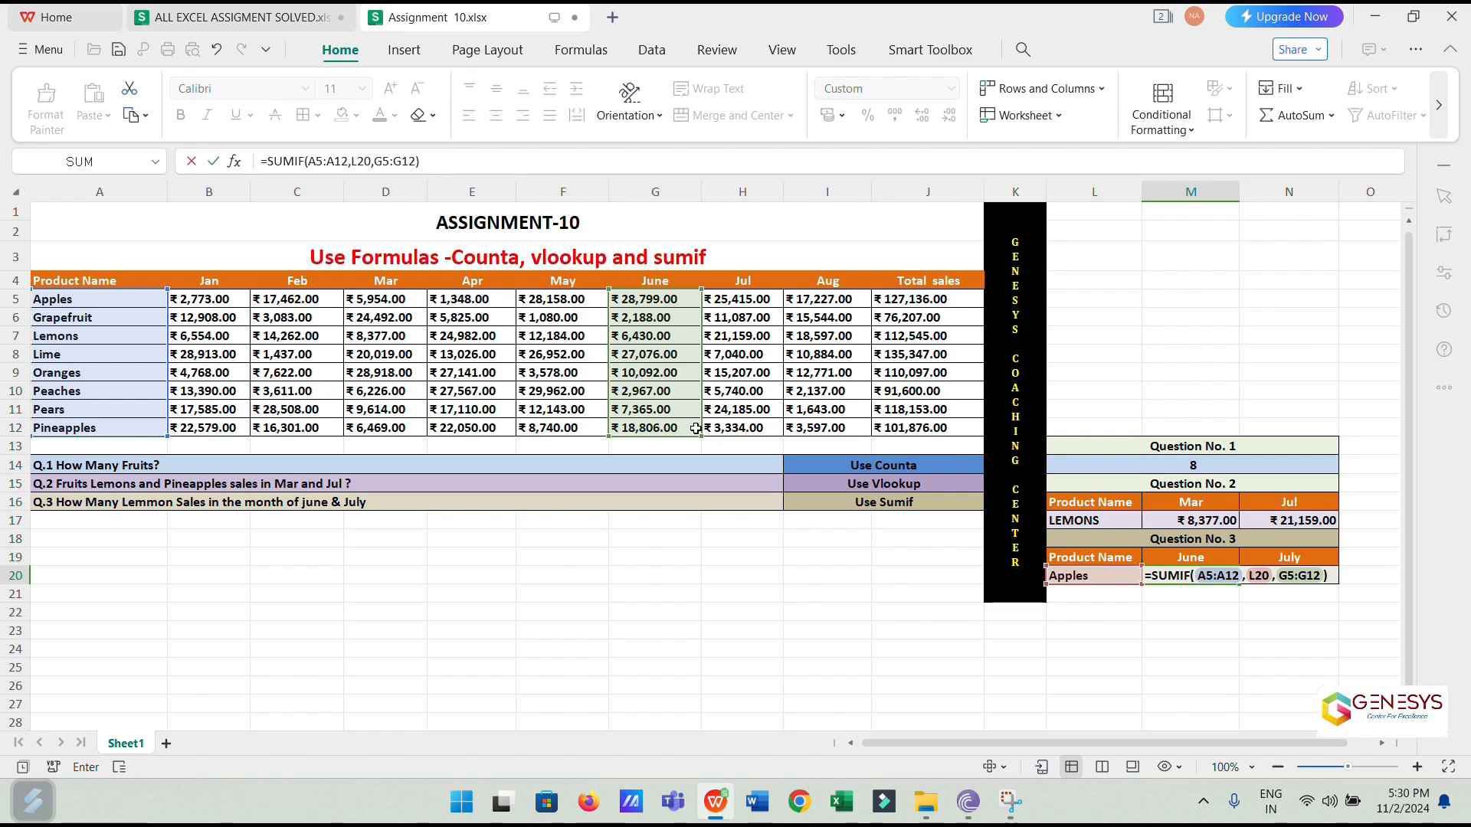
key("Return")
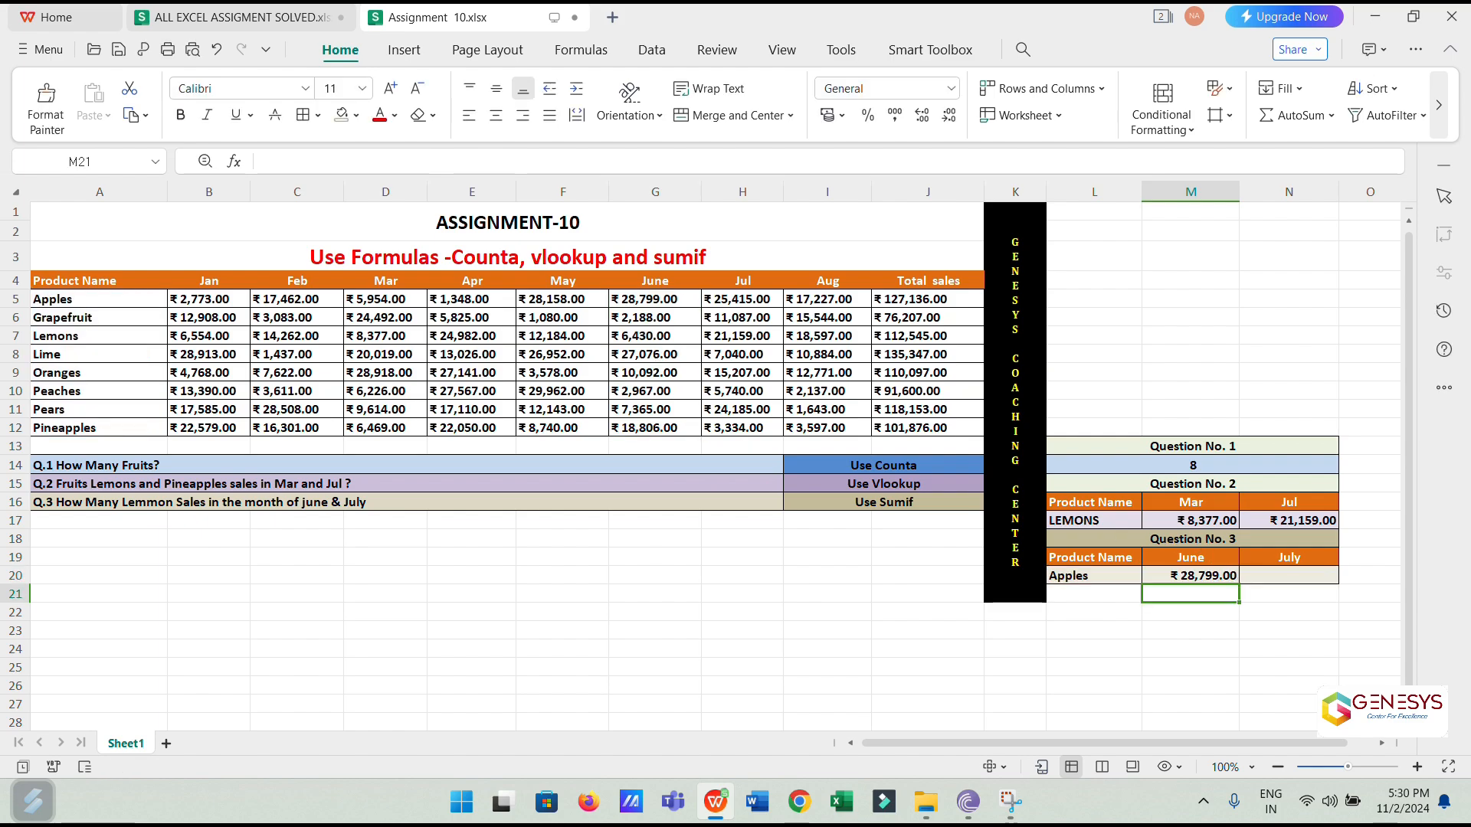
left_click(66, 295)
left_click_drag(66, 295, 672, 303)
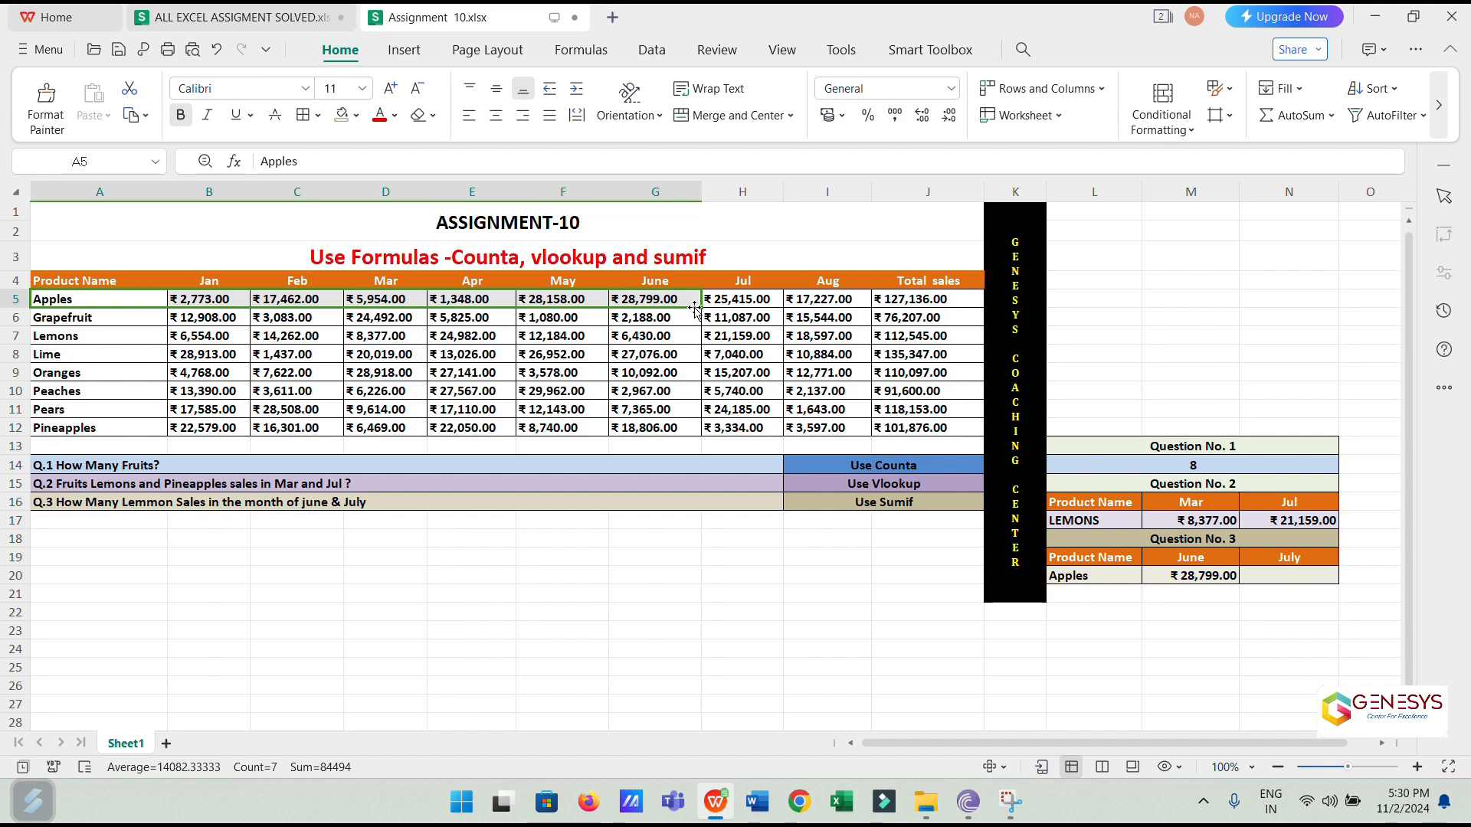
- Calculate the July sales of Apples for Question No. 3 in N20 with =SUMIF(A5:A12,L20,H5:H12)
left_click(1269, 574)
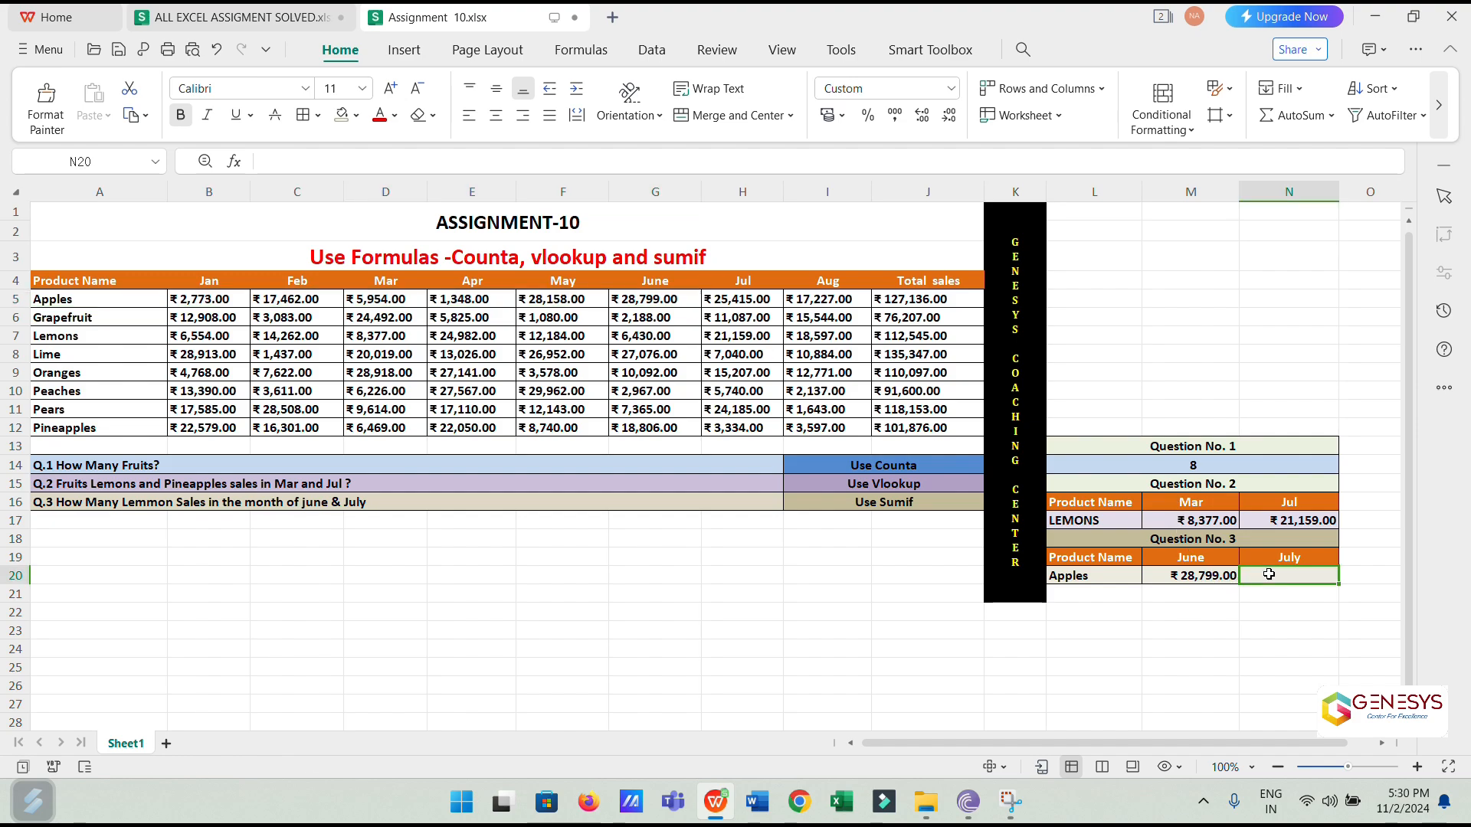
type("=")
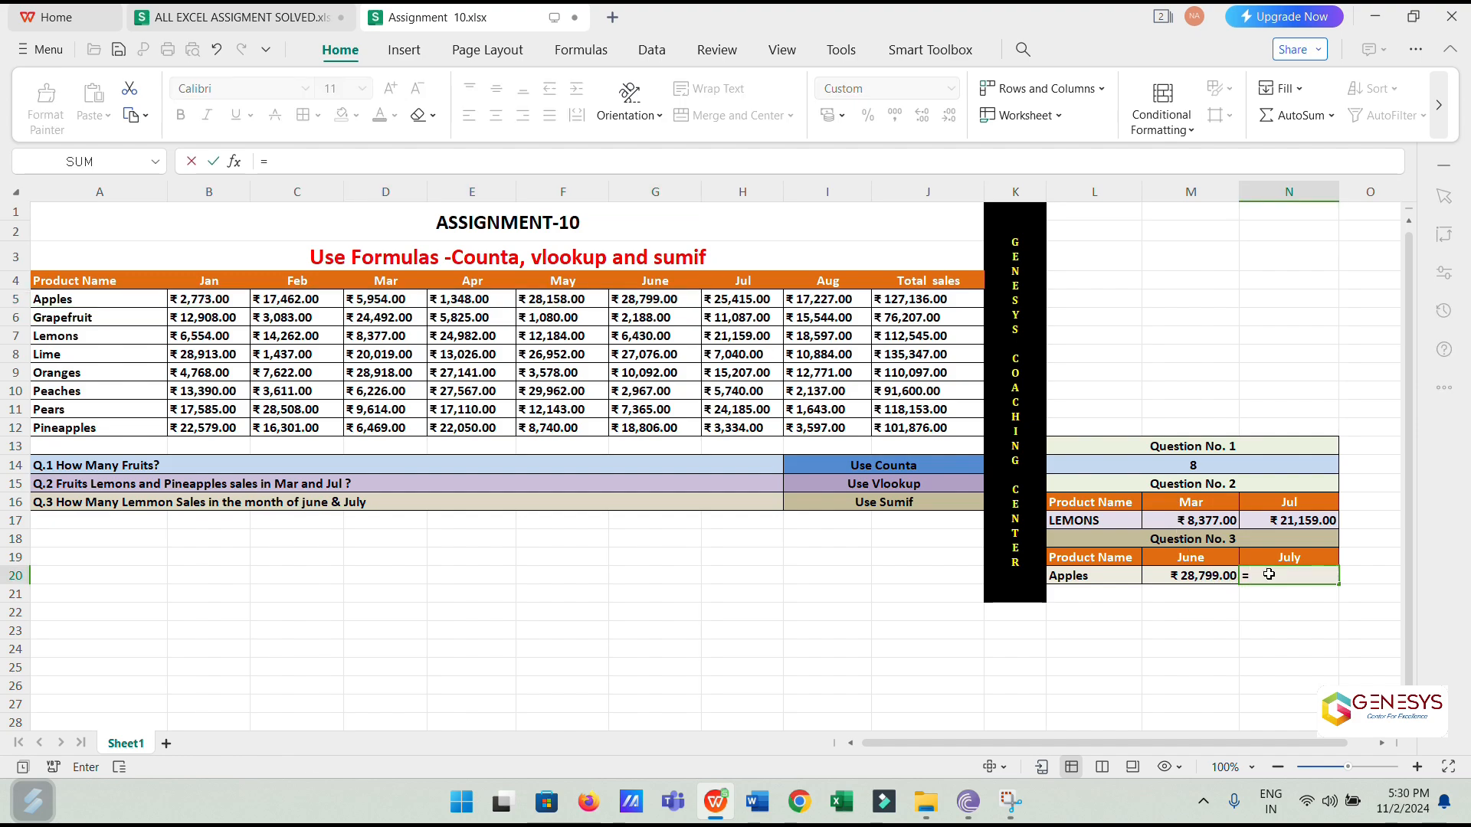
type("SUM")
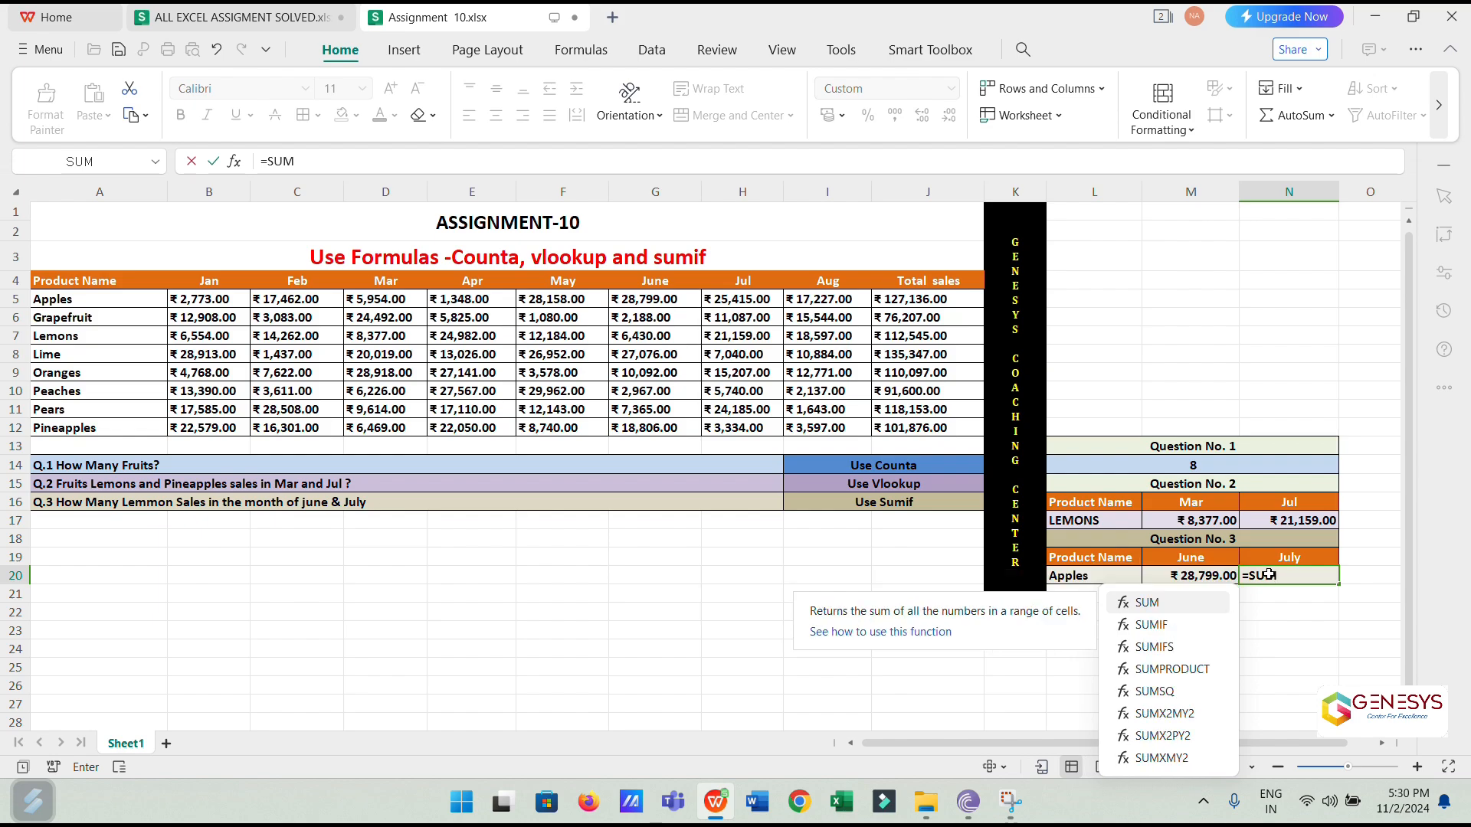
type("IF")
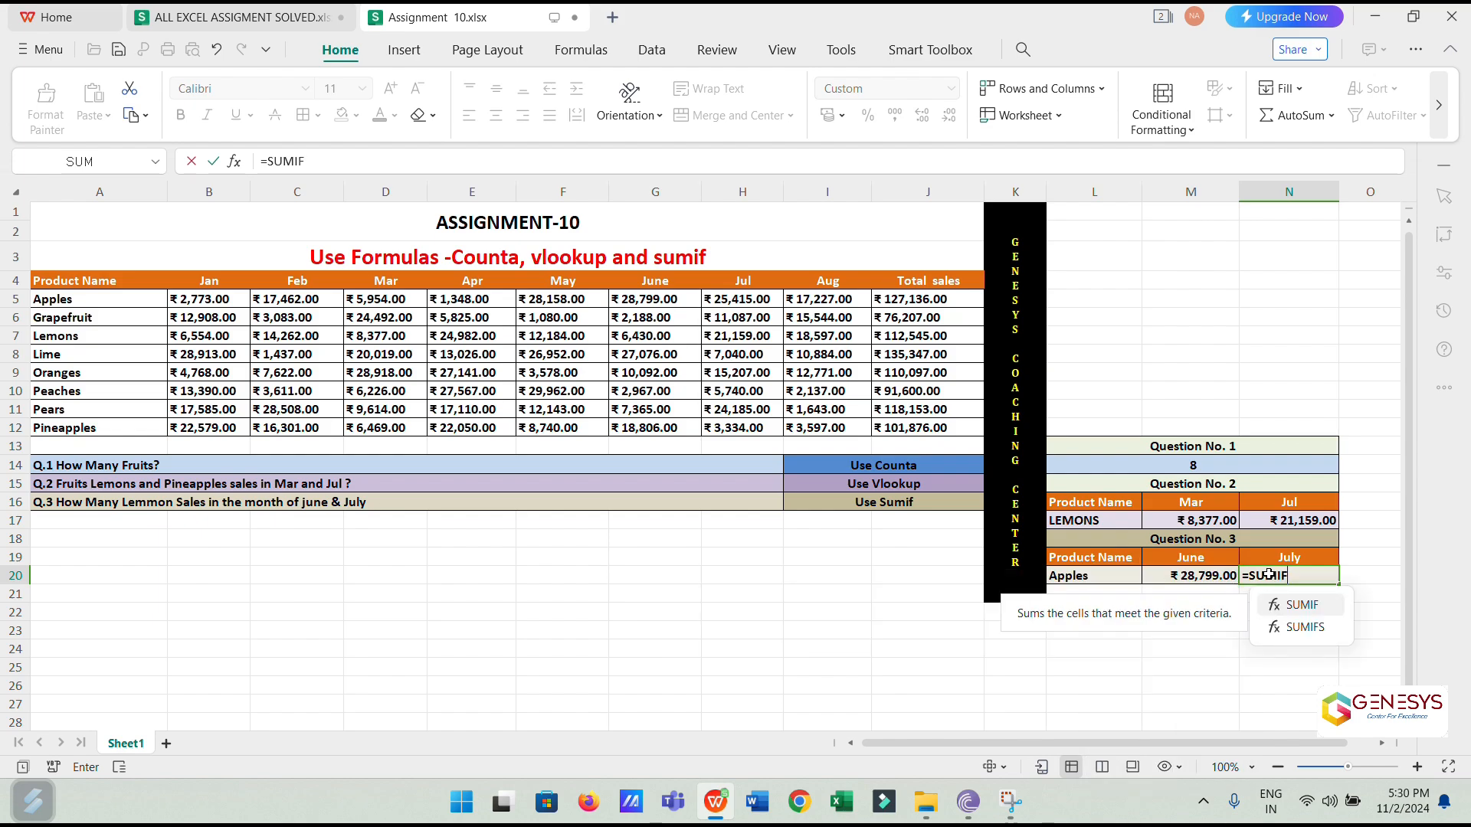
type("(")
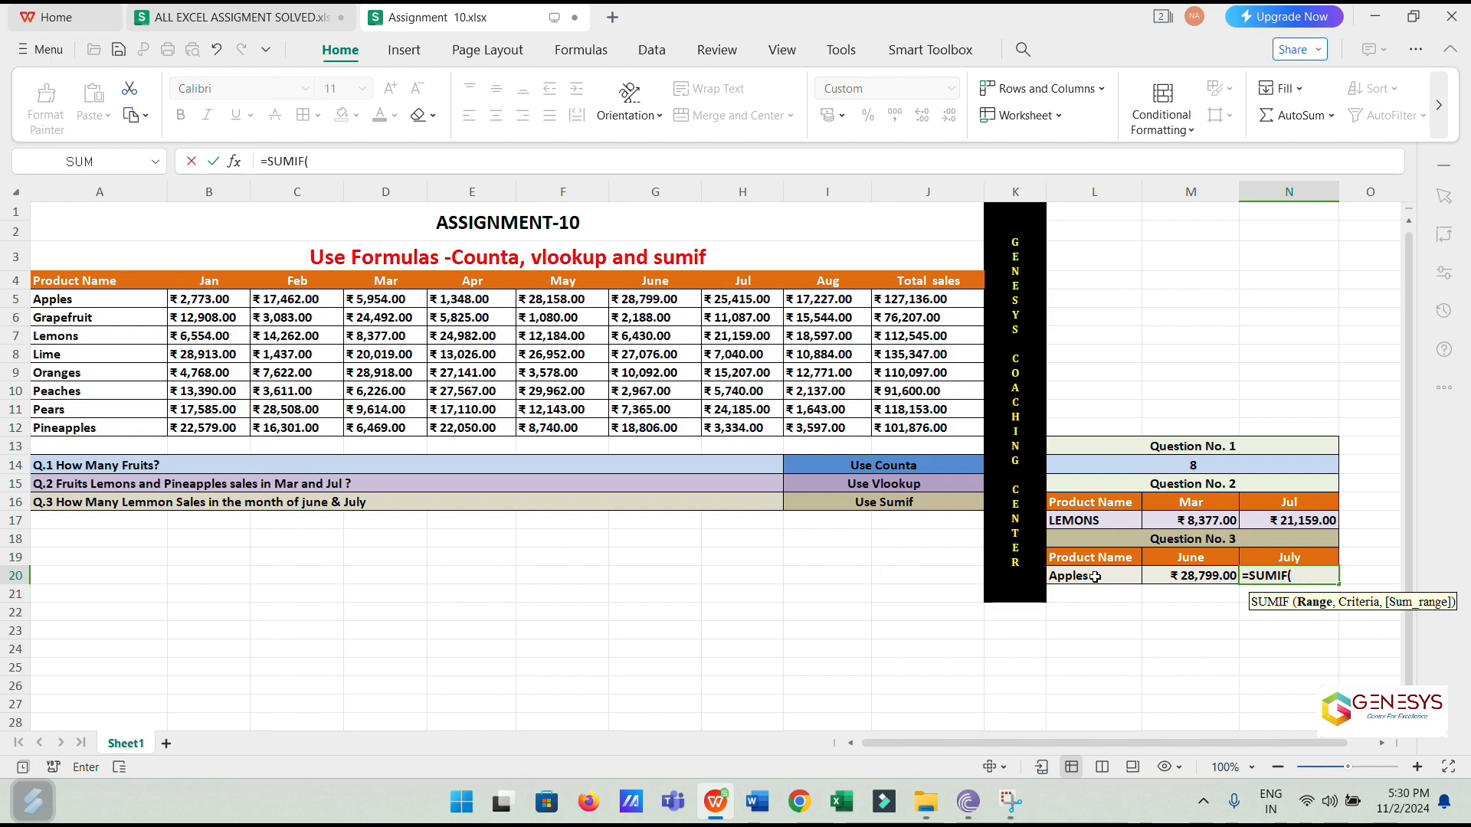
left_click_drag(92, 301, 80, 426)
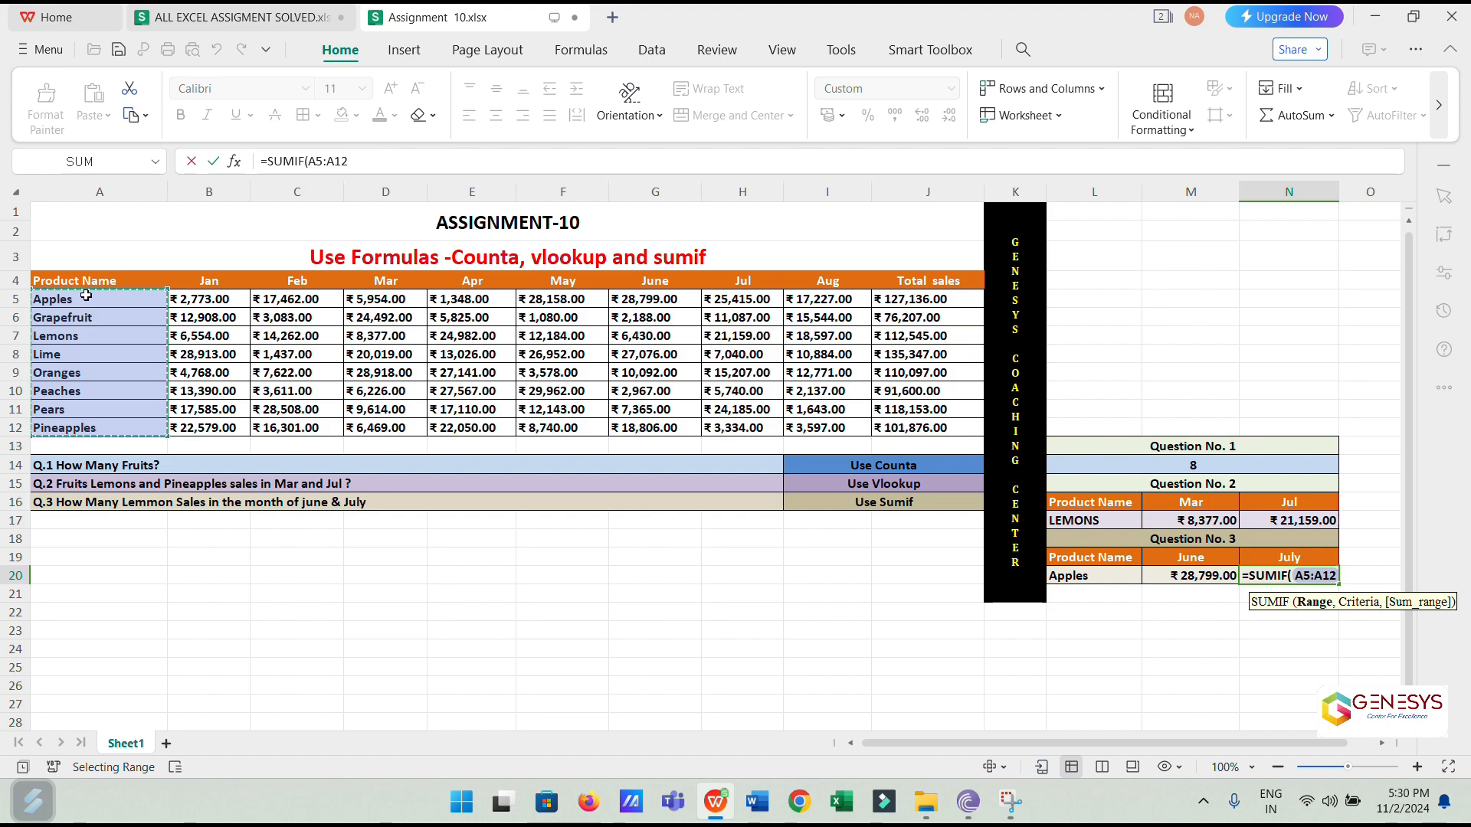
type(",")
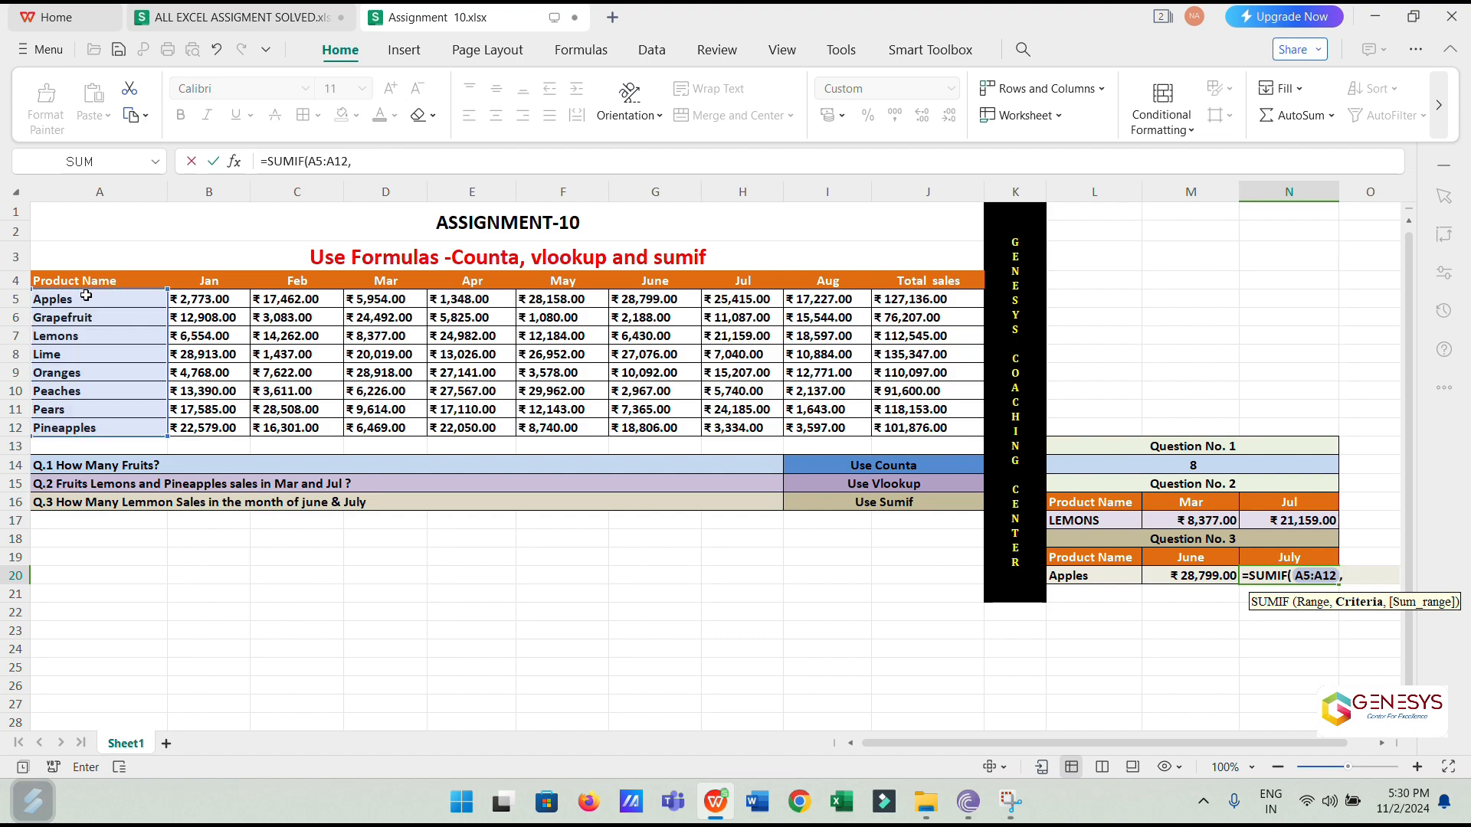
left_click(1065, 576)
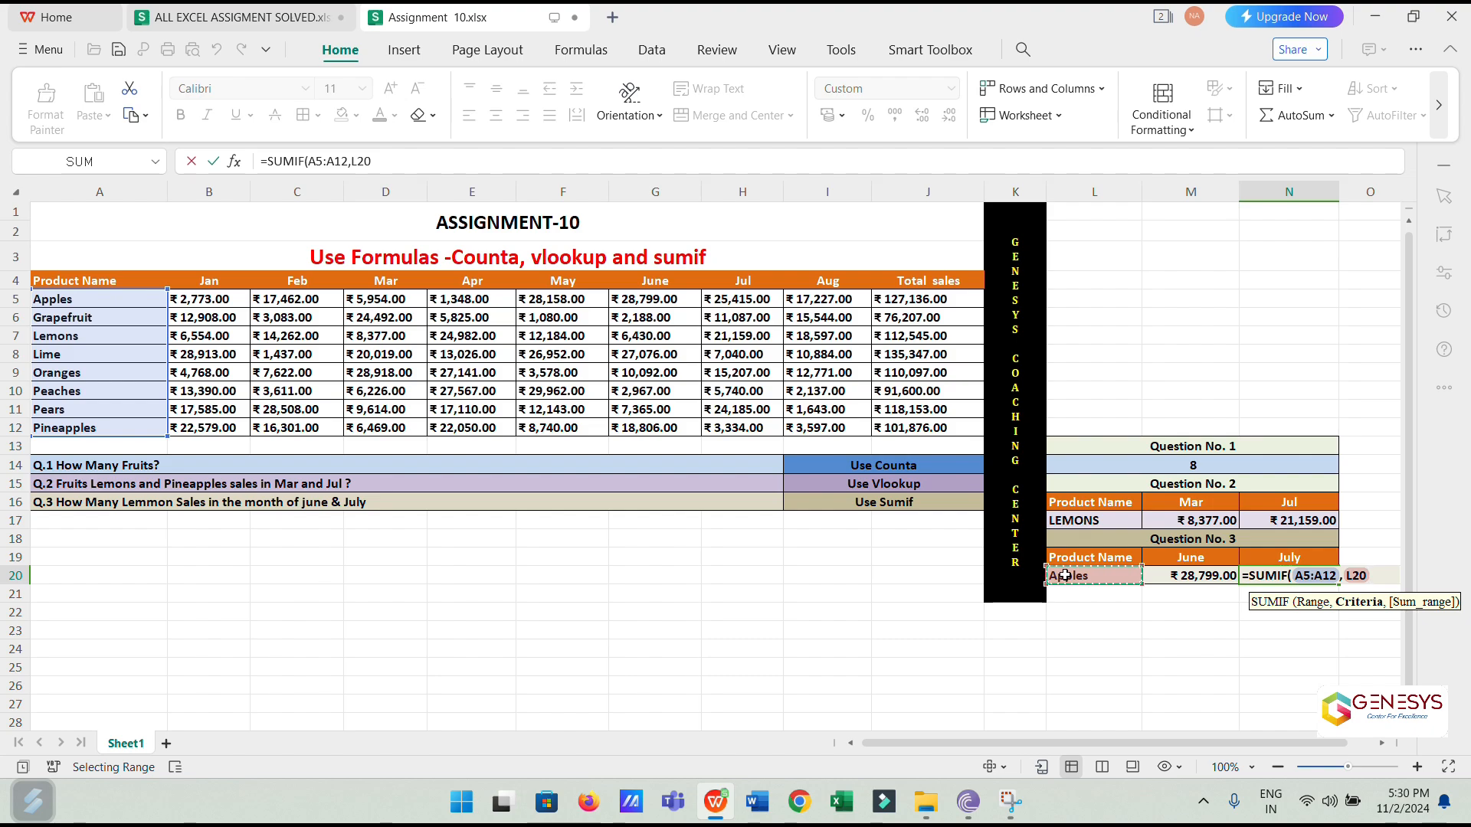
type(",")
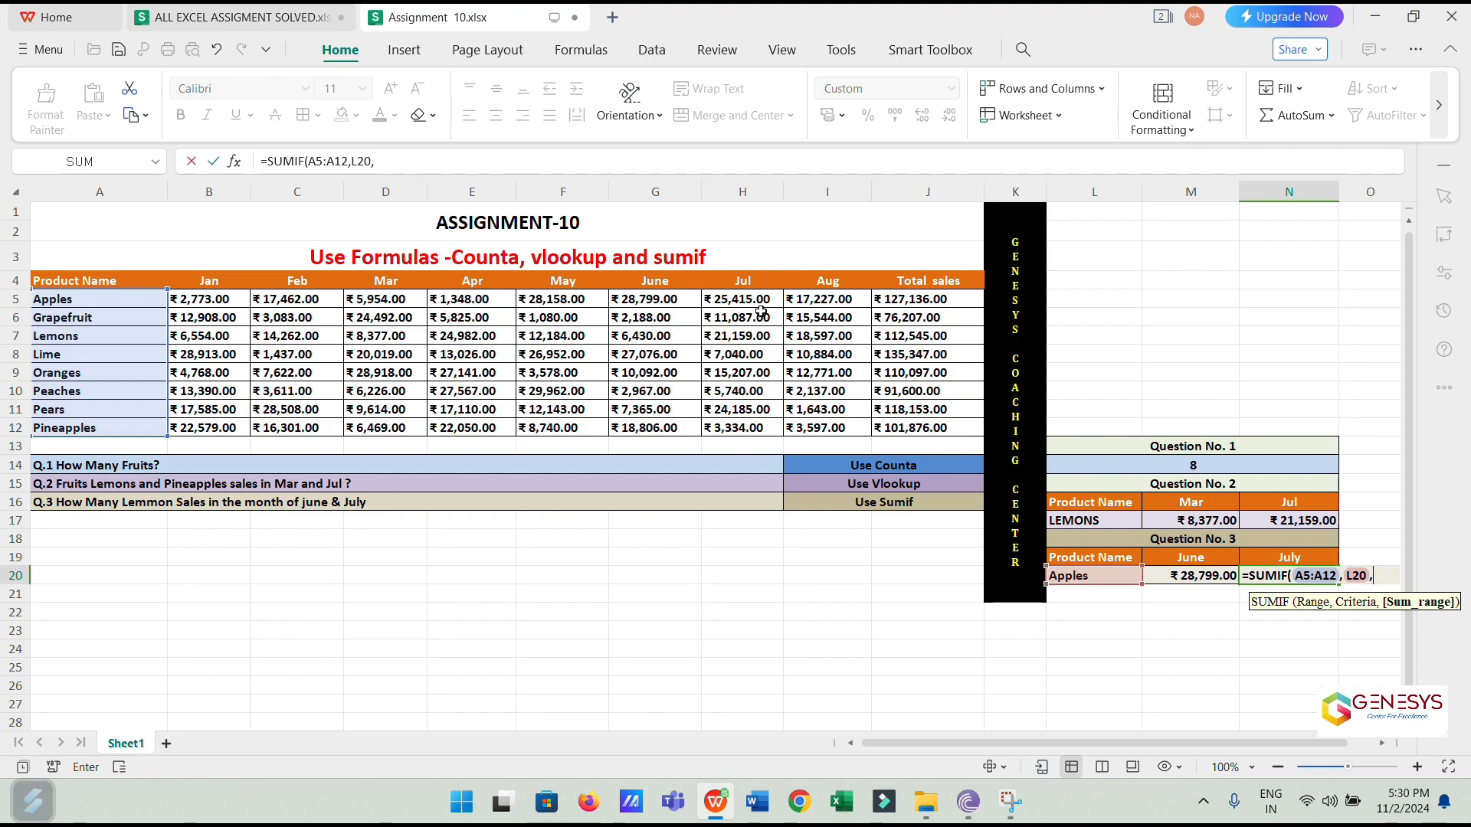
left_click_drag(748, 301, 755, 431)
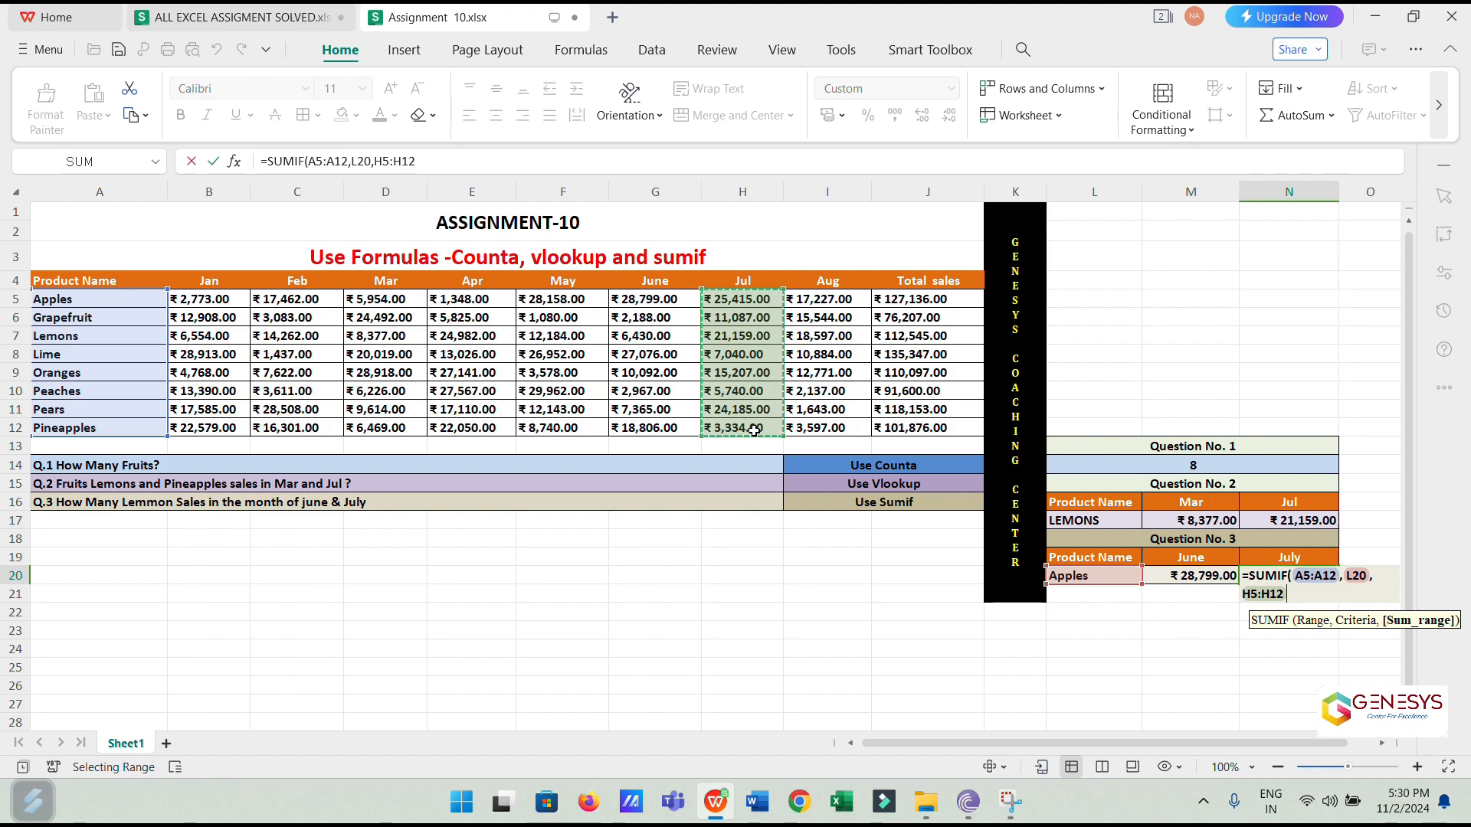
type(")")
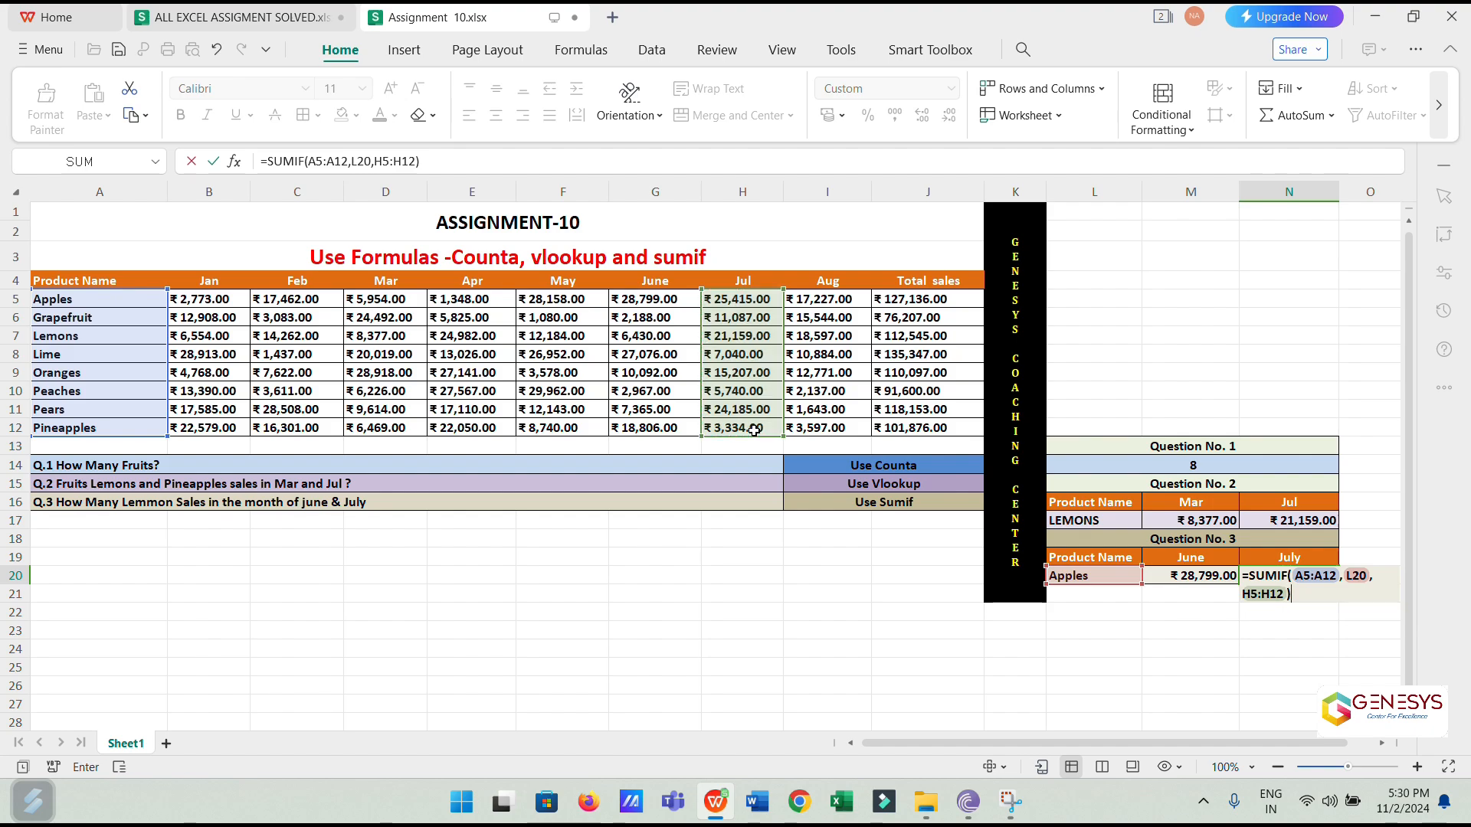
key("Return")
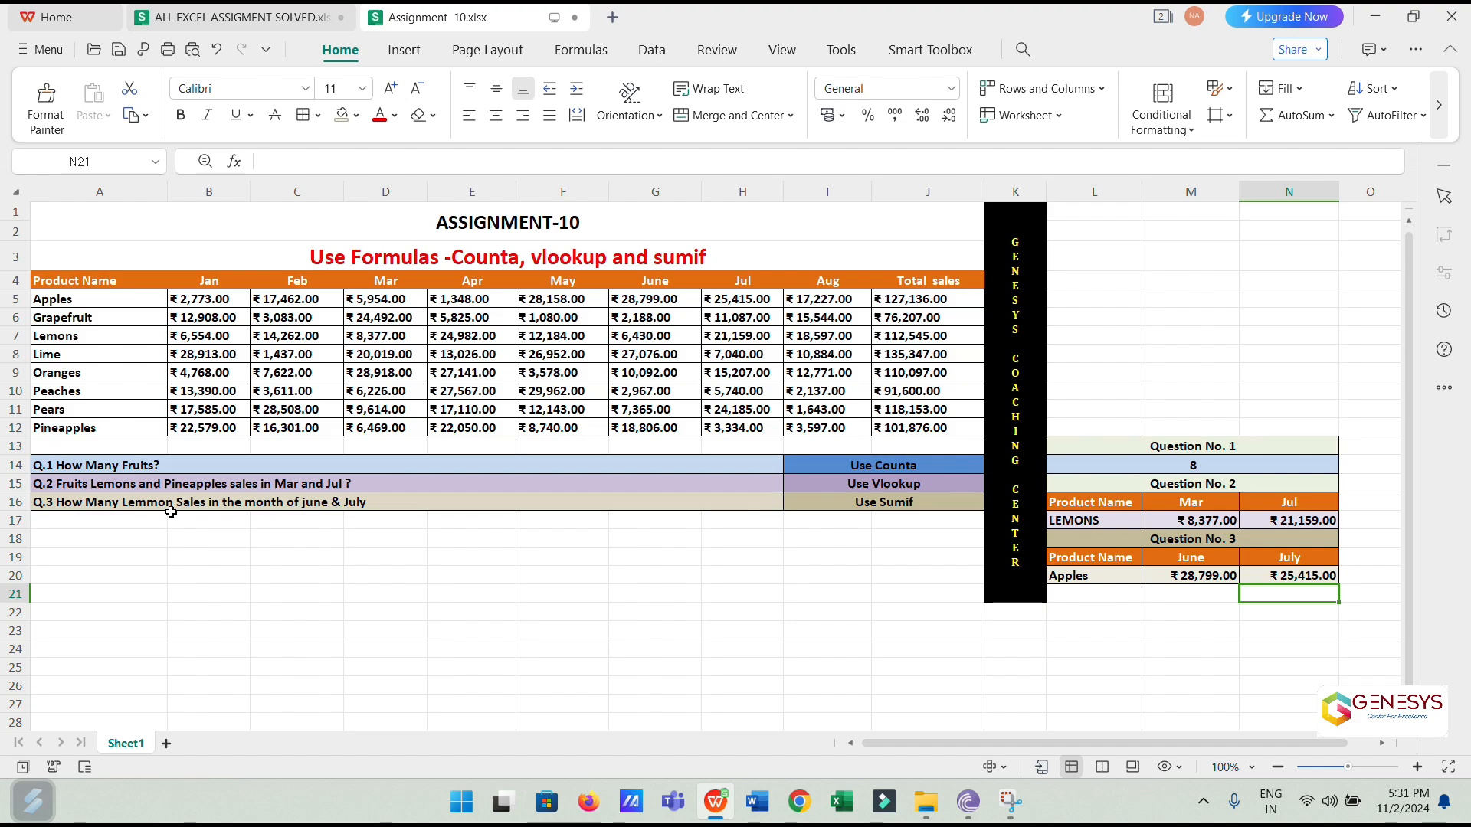
left_click_drag(1086, 597, 1260, 594)
left_click(1180, 632)
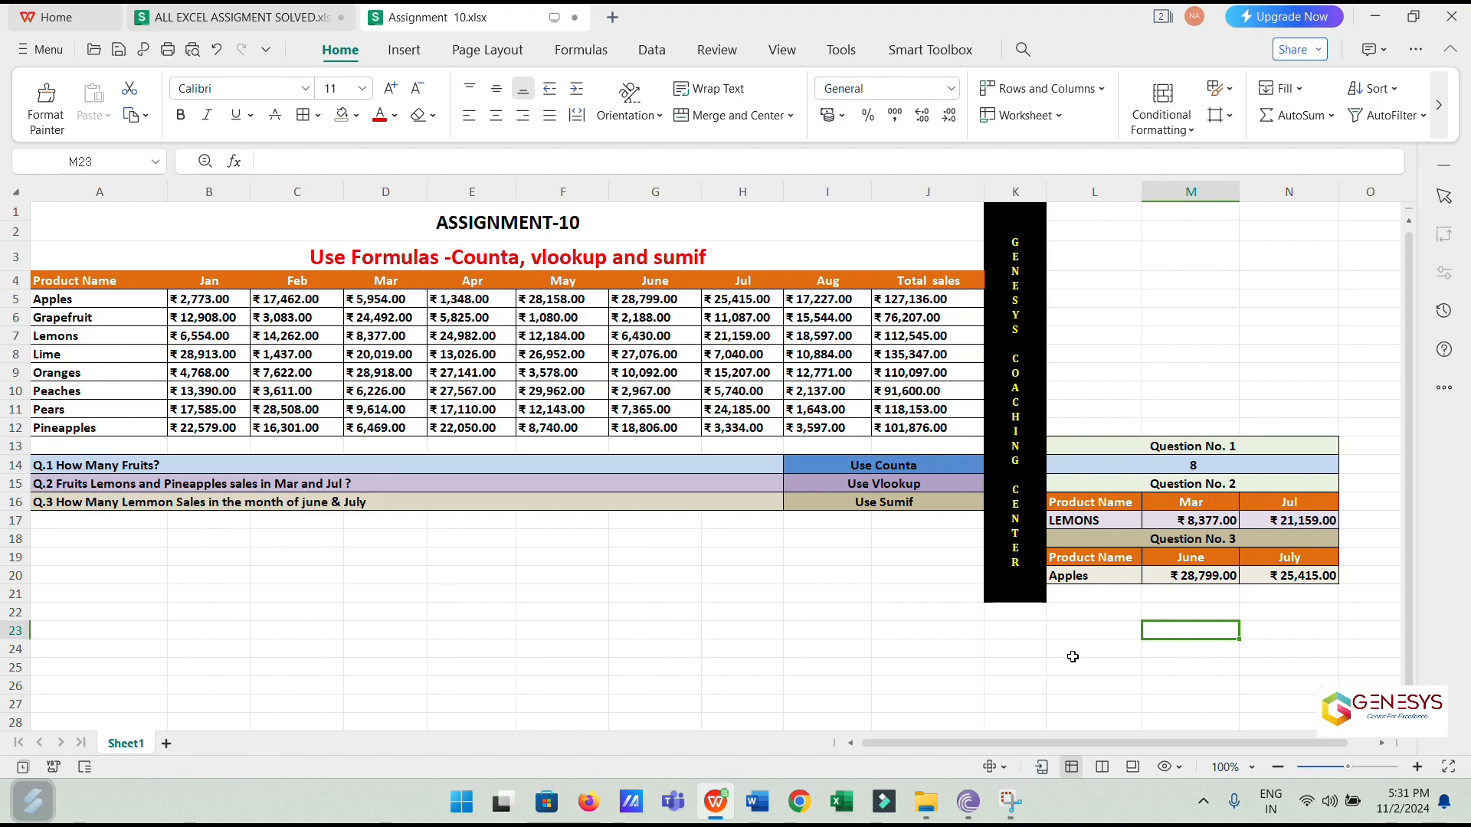
left_click(1117, 599)
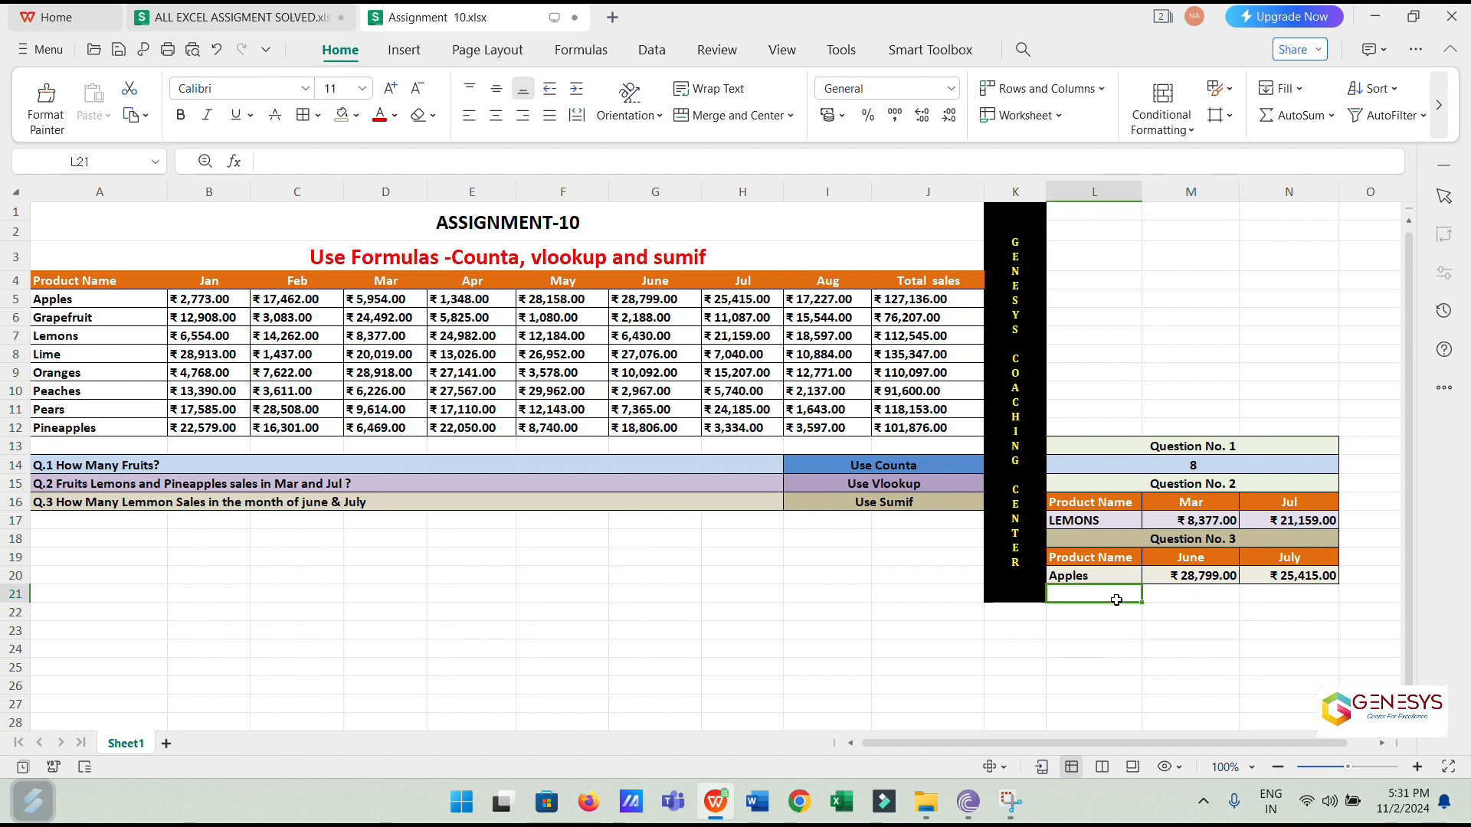
left_click(1077, 618)
left_click_drag(1277, 591, 1283, 591)
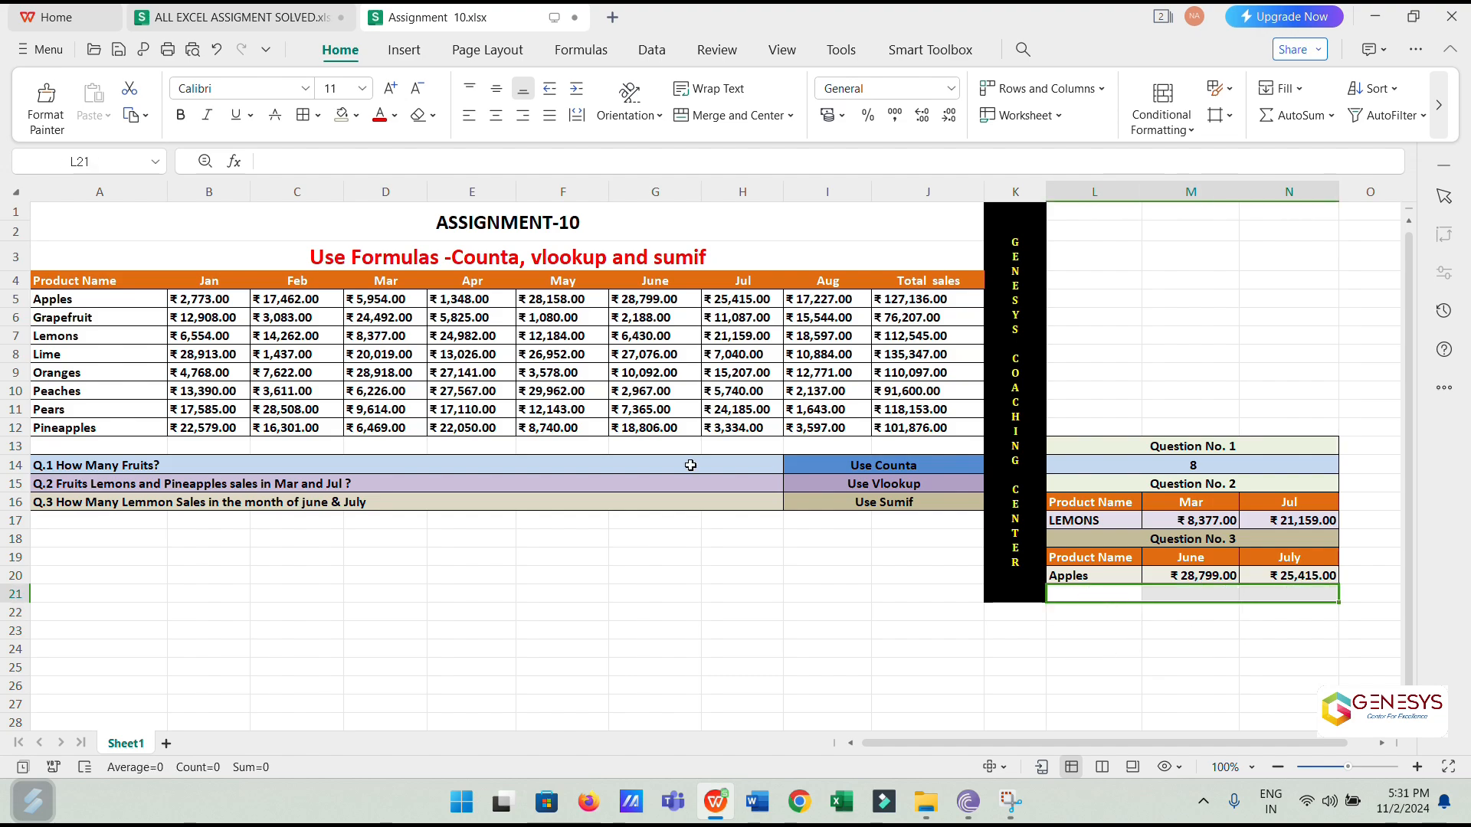